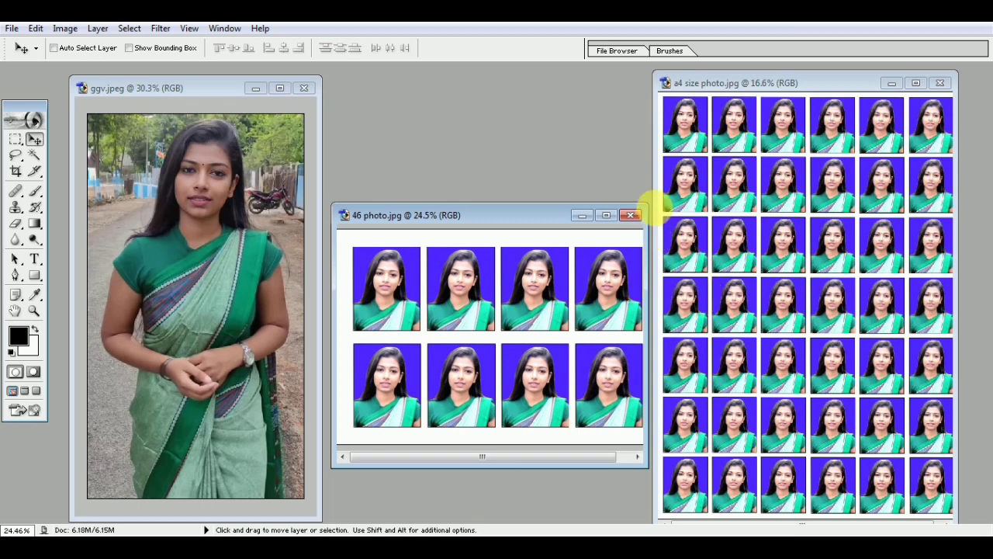
Tile the 46 photo.jpg, a4 size photo.jpg and ggv.jpeg windows side by side.
{"action": "left_click_drag", "start_coordinate": [486, 216], "coordinate": [484, 216]}
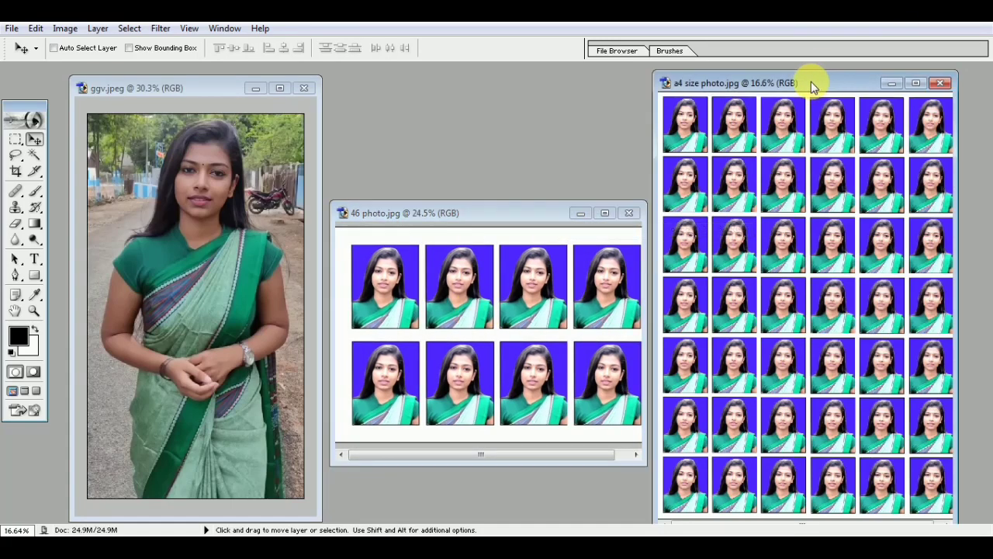
{"action": "mouse_move", "coordinate": [816, 78]}
{"action": "left_mouse_down"}
{"action": "mouse_move", "coordinate": [846, 80]}
{"action": "mouse_move", "coordinate": [809, 87]}
{"action": "mouse_move", "coordinate": [828, 83]}
{"action": "left_mouse_up"}
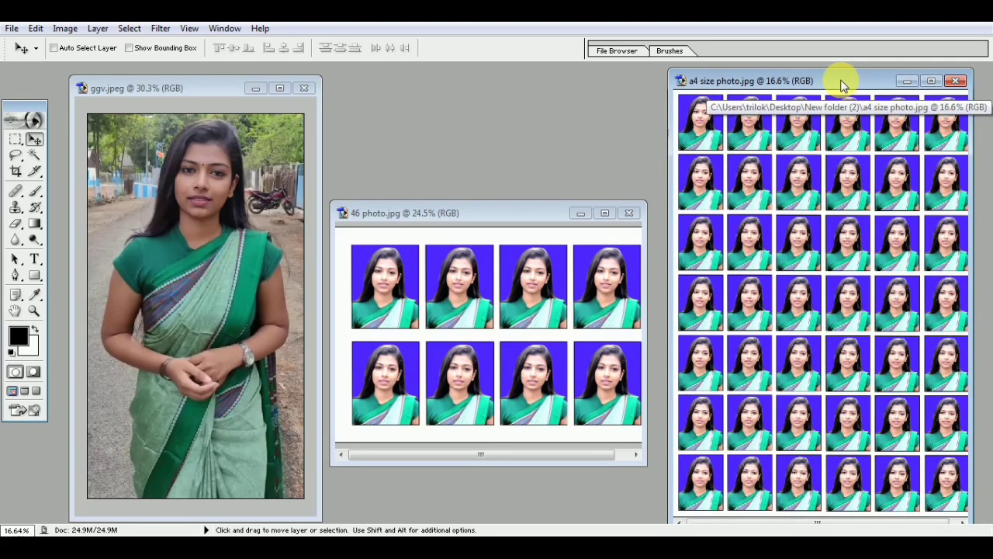
{"action": "left_click", "coordinate": [189, 87]}
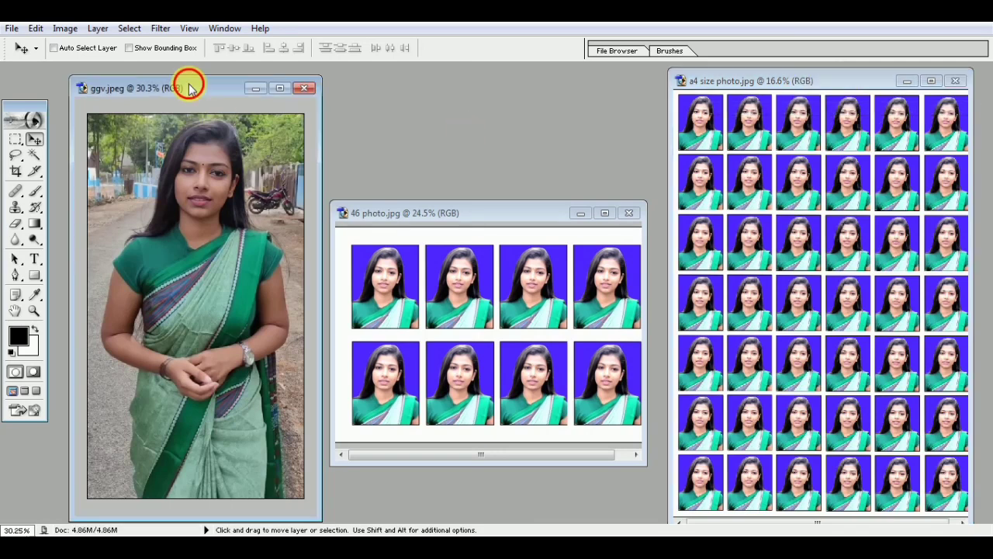
{"action": "left_click_drag", "start_coordinate": [196, 87], "coordinate": [189, 81]}
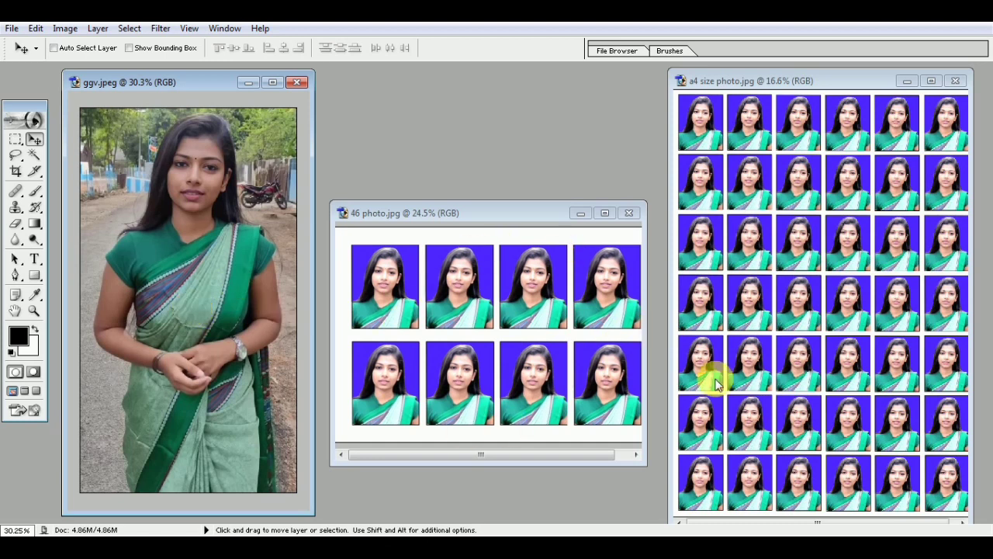
{"action": "left_click", "coordinate": [606, 214]}
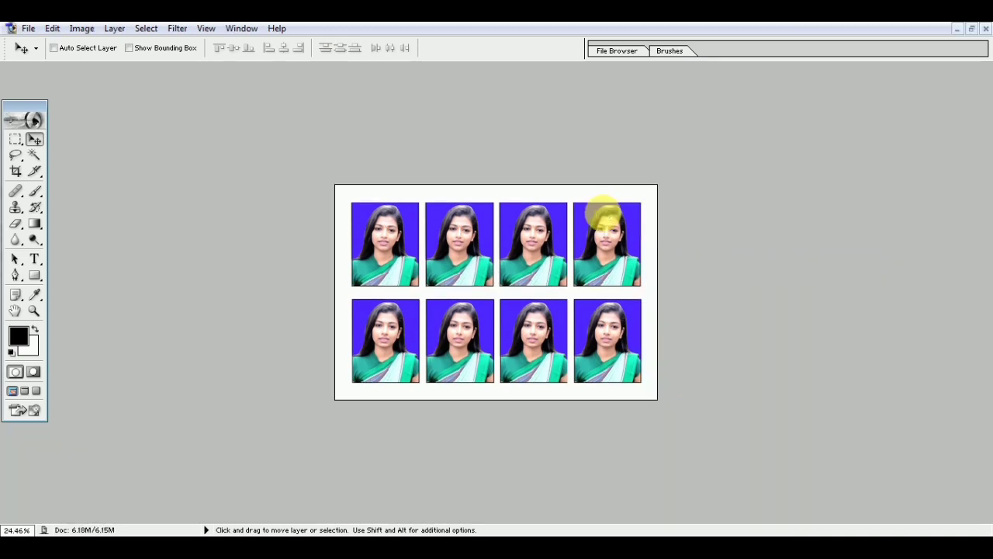
{"action": "key", "text": "ctrl+plus"}
{"action": "key", "text": "ctrl+plus"}
{"action": "key", "text": "ctrl+minus"}
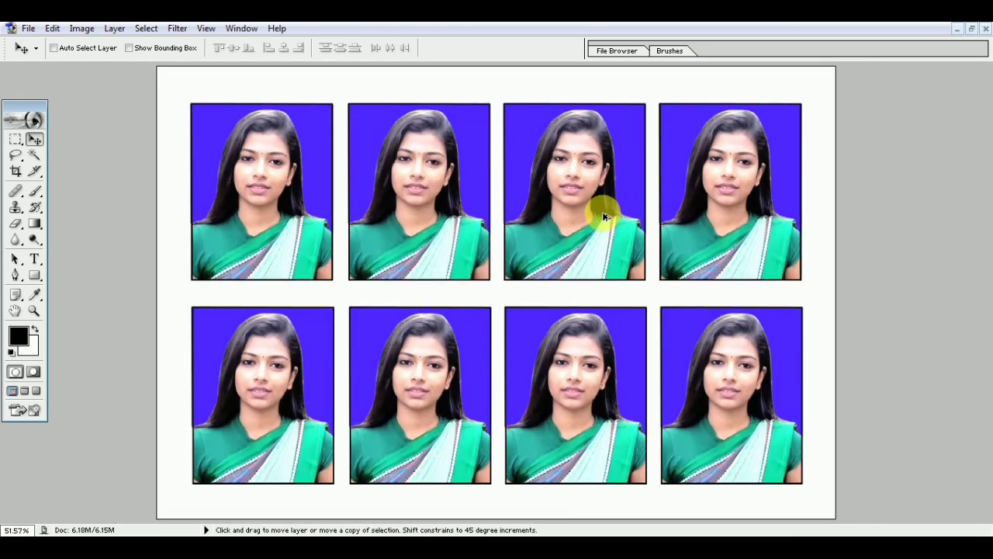
{"action": "key", "text": "ctrl+0"}
{"action": "scroll", "coordinate": [606, 217], "scroll_direction": "down", "scroll_amount": 3}
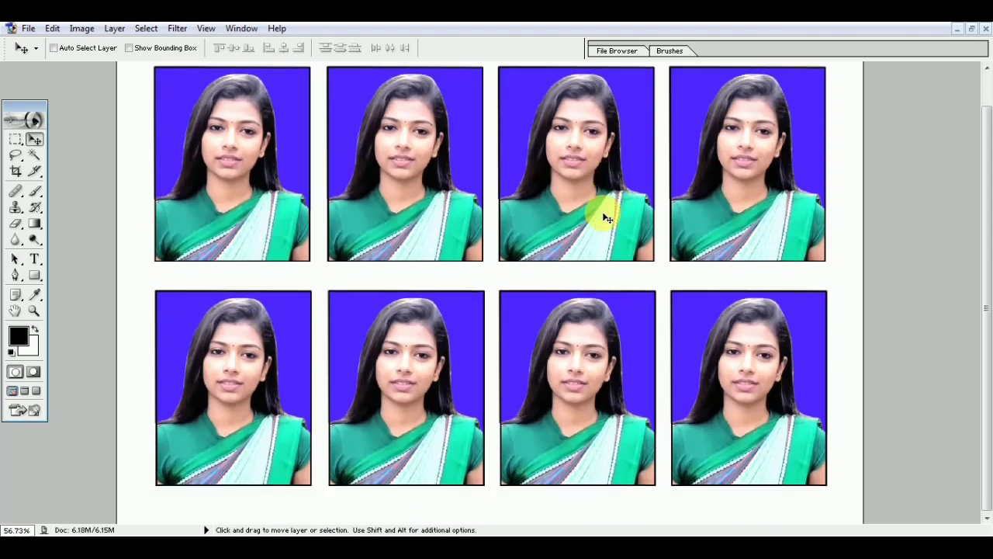
{"action": "scroll", "coordinate": [606, 217], "scroll_direction": "up", "scroll_amount": 2}
{"action": "scroll", "coordinate": [606, 218], "scroll_direction": "down", "scroll_amount": 2}
{"action": "scroll", "coordinate": [602, 215], "scroll_direction": "up", "scroll_amount": 1}
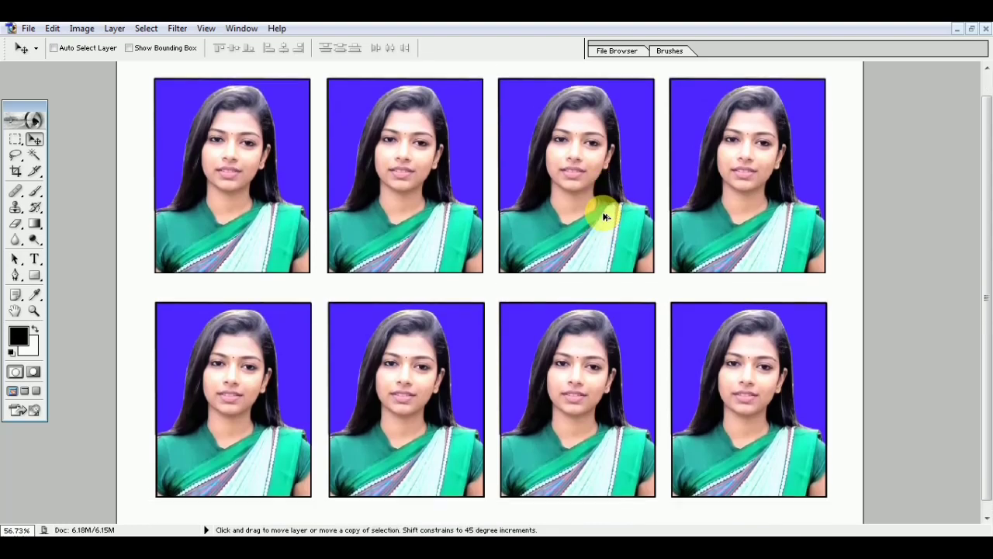
{"action": "scroll", "coordinate": [606, 218], "scroll_direction": "down", "scroll_amount": 2}
{"action": "scroll", "coordinate": [606, 217], "scroll_direction": "down", "scroll_amount": 1}
{"action": "scroll", "coordinate": [606, 217], "scroll_direction": "down", "scroll_amount": 1}
{"action": "scroll", "coordinate": [606, 217], "scroll_direction": "down", "scroll_amount": 1}
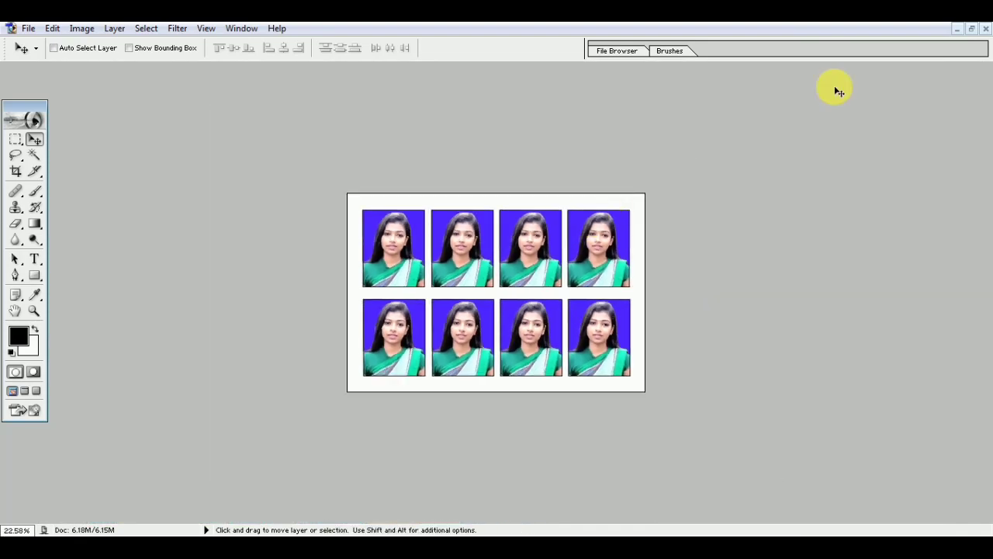
{"action": "left_click", "coordinate": [971, 29]}
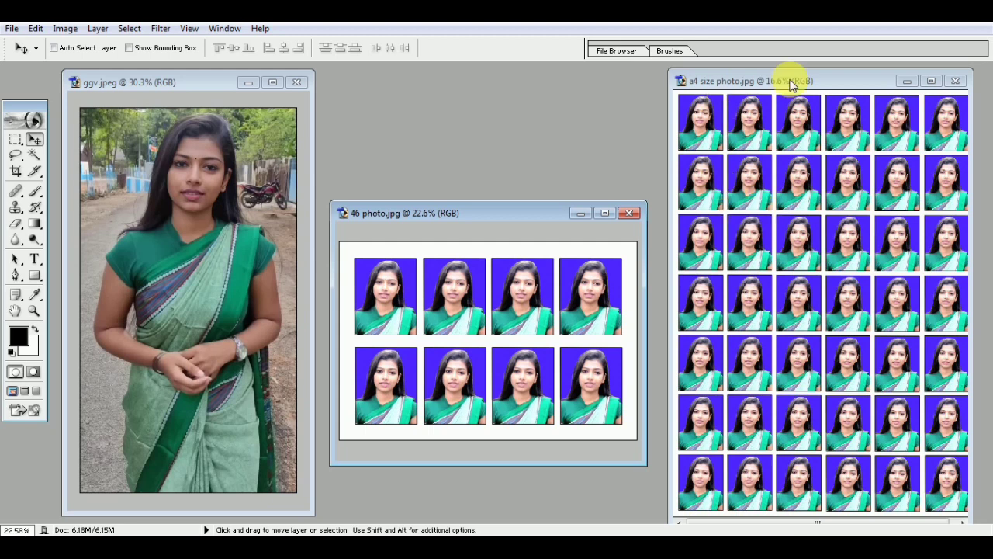
Close a4 size photo.jpg and 46 photo.jpg, discarding the unsaved changes.
{"action": "left_click", "coordinate": [959, 83]}
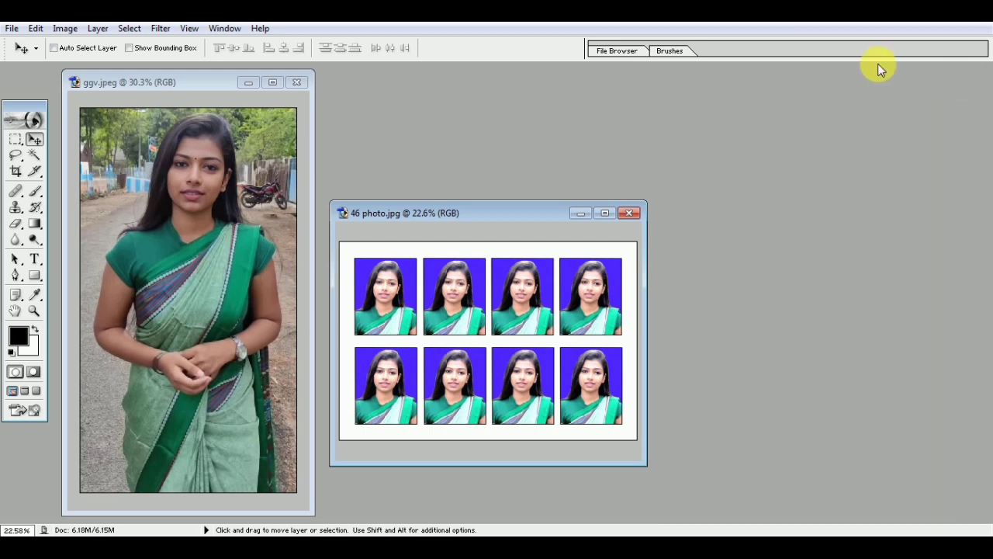
{"action": "left_click", "coordinate": [632, 213]}
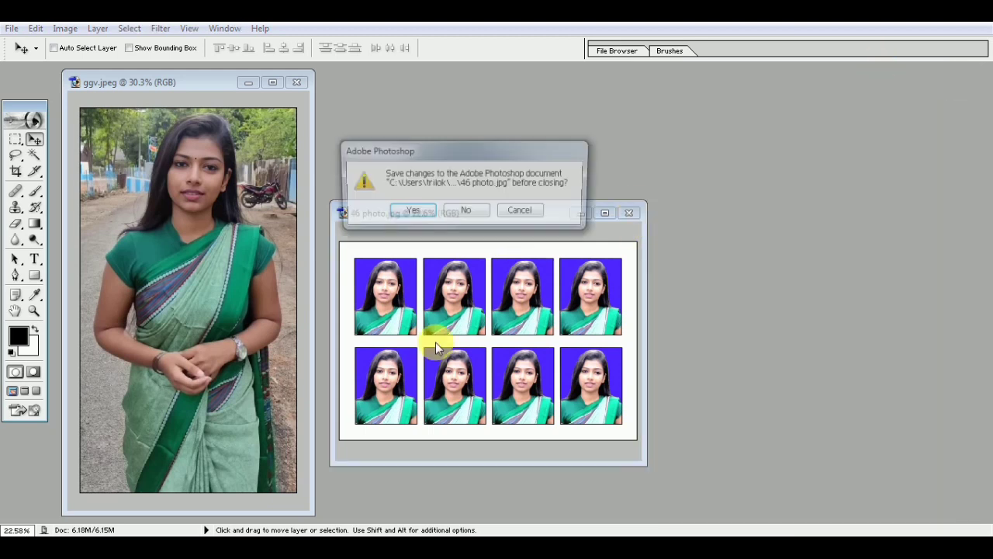
{"action": "left_click", "coordinate": [458, 213]}
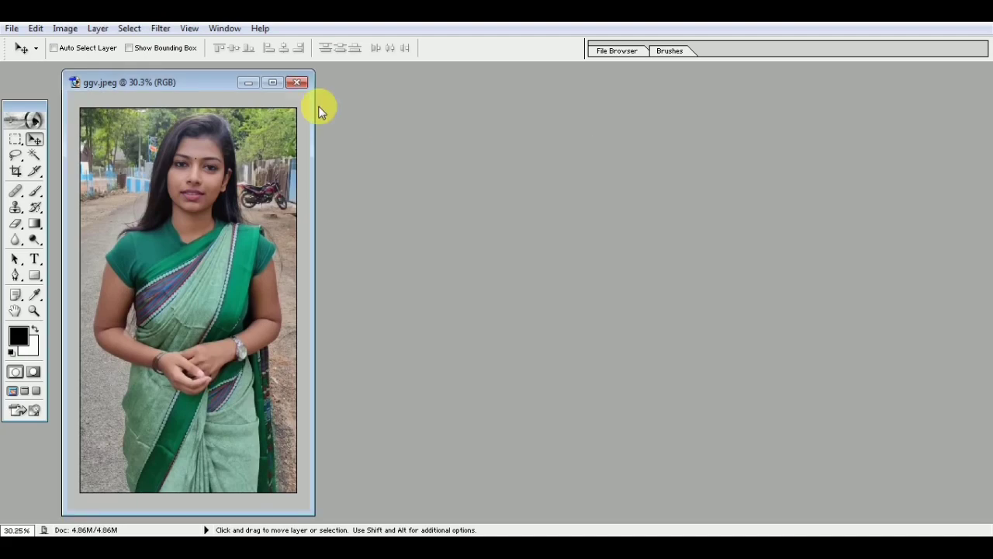
Maximize the ggv.jpeg window to fill the workspace.
{"action": "left_click", "coordinate": [272, 83]}
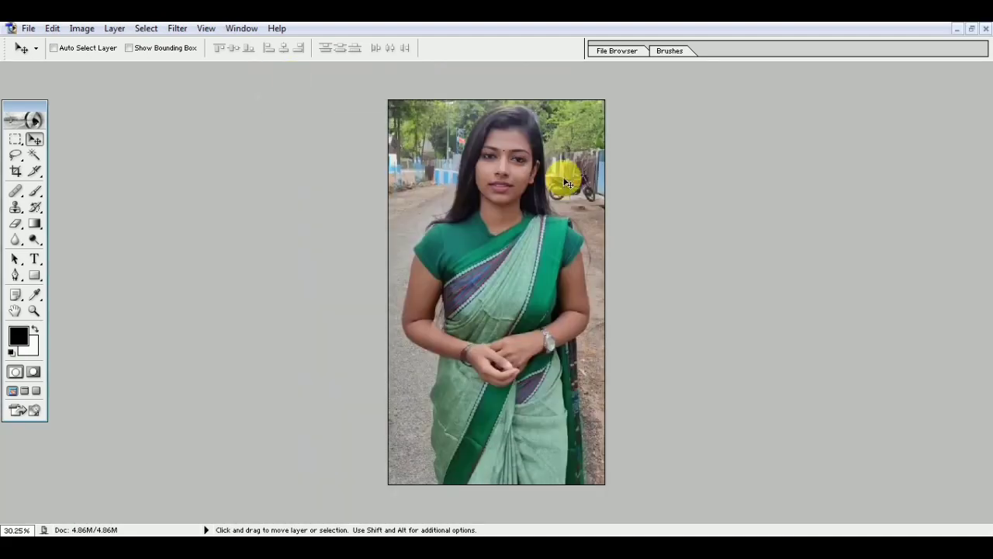
{"action": "scroll", "coordinate": [567, 183], "scroll_direction": "down", "scroll_amount": 3}
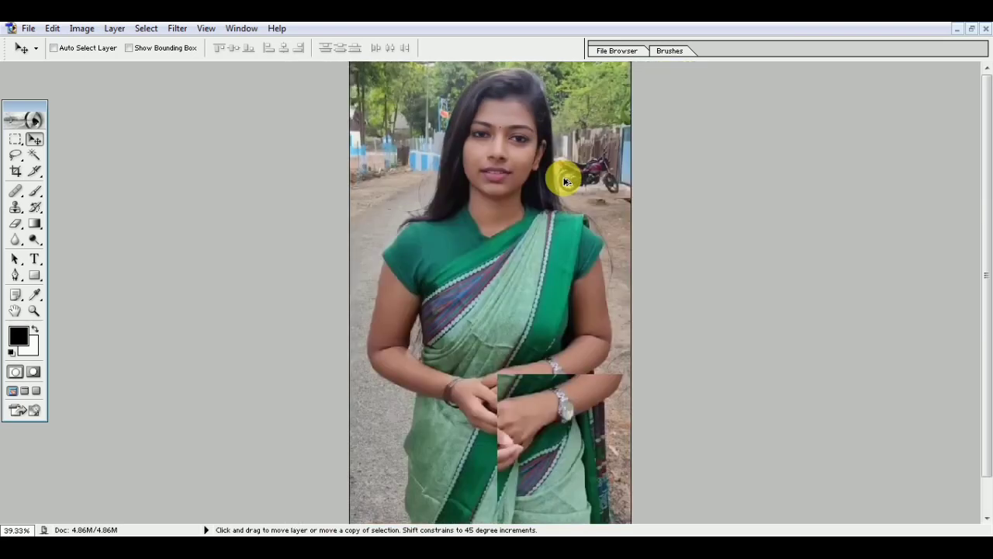
{"action": "scroll", "coordinate": [565, 183], "scroll_direction": "up", "scroll_amount": 3}
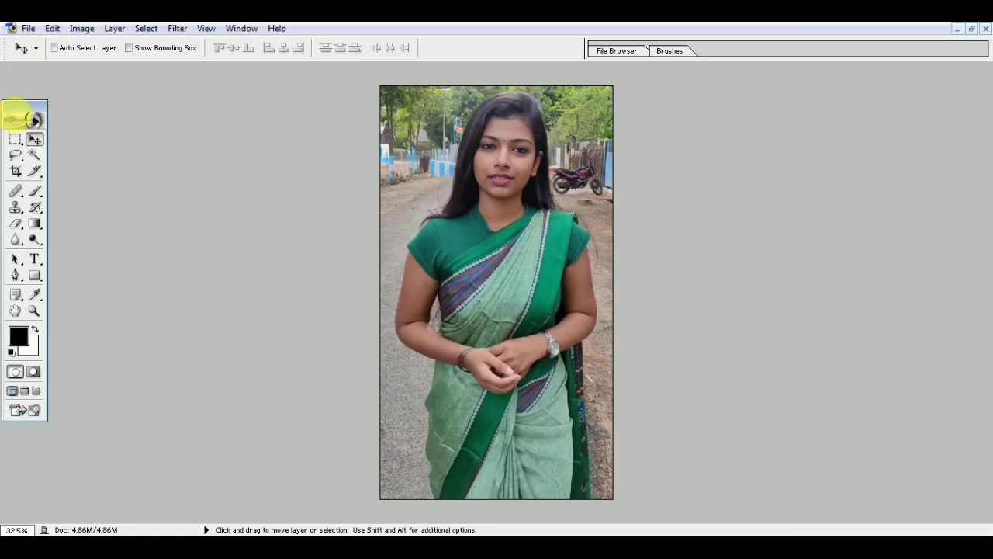
Set the Crop tool to 1.2 cm by 1.5 cm at 1000 pixels/inch.
{"action": "left_click", "coordinate": [16, 173]}
{"action": "type", "text": "1.2"}
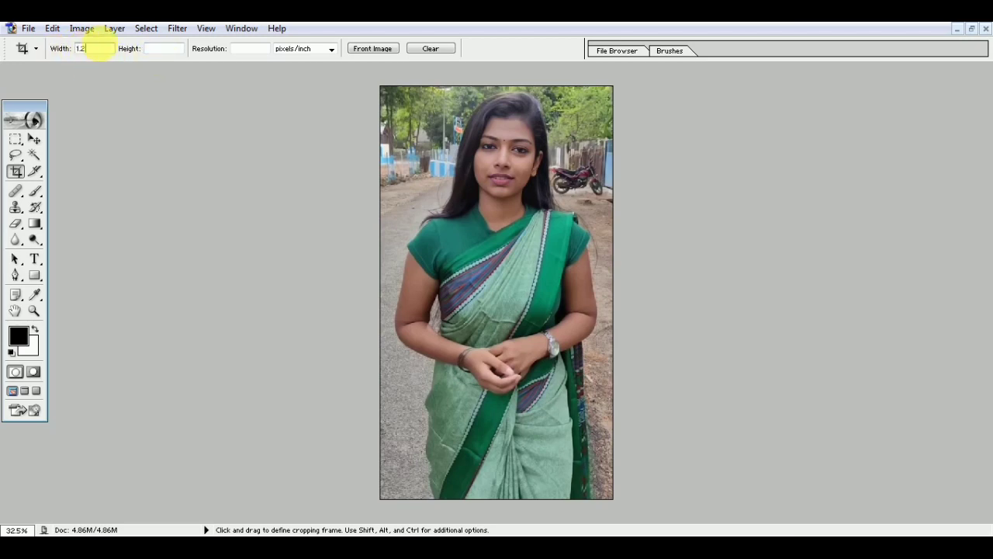
{"action": "left_click", "coordinate": [157, 50]}
{"action": "type", "text": "1."}
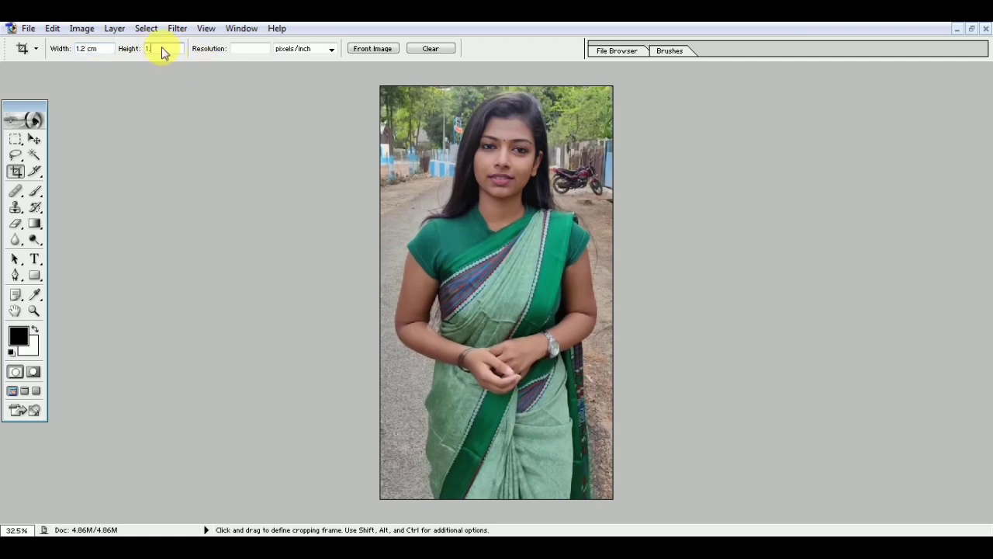
{"action": "type", "text": "5"}
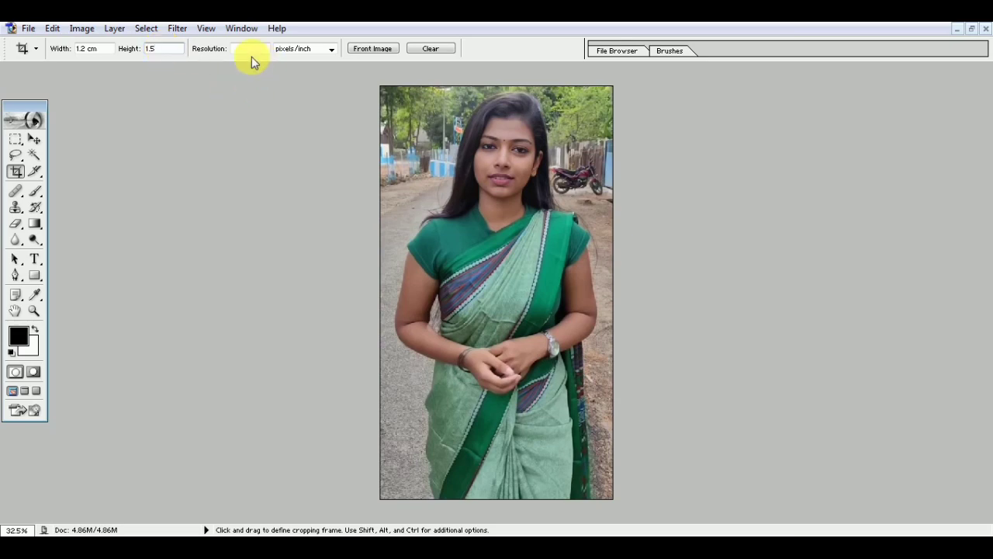
{"action": "left_click", "coordinate": [252, 52]}
{"action": "type", "text": "1000"}
{"action": "left_click", "coordinate": [331, 51]}
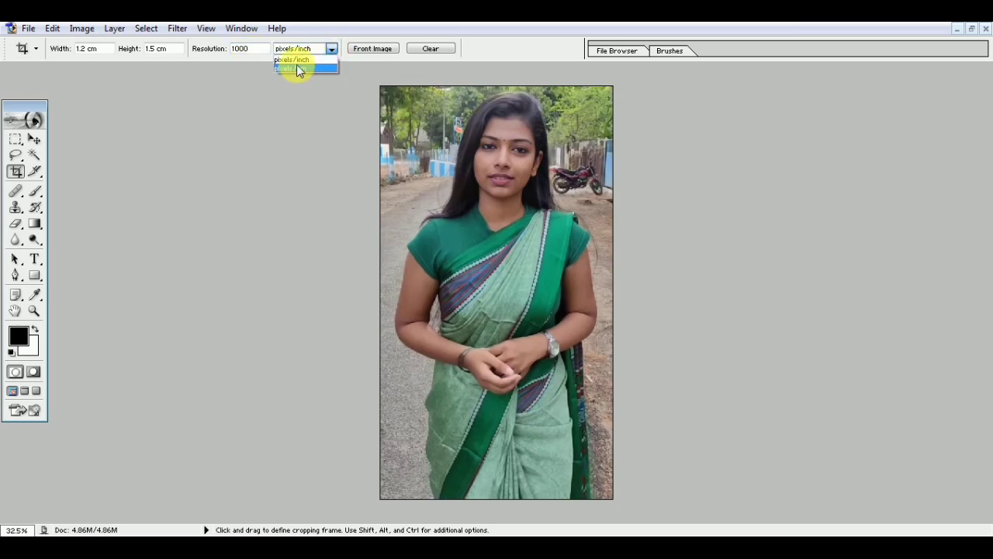
{"action": "left_click", "coordinate": [326, 49]}
Frame the woman's head and shoulders and apply the crop.
{"action": "mouse_move", "coordinate": [408, 180]}
{"action": "left_mouse_down"}
{"action": "mouse_move", "coordinate": [641, 333]}
{"action": "mouse_move", "coordinate": [661, 364]}
{"action": "mouse_move", "coordinate": [657, 346]}
{"action": "left_mouse_up"}
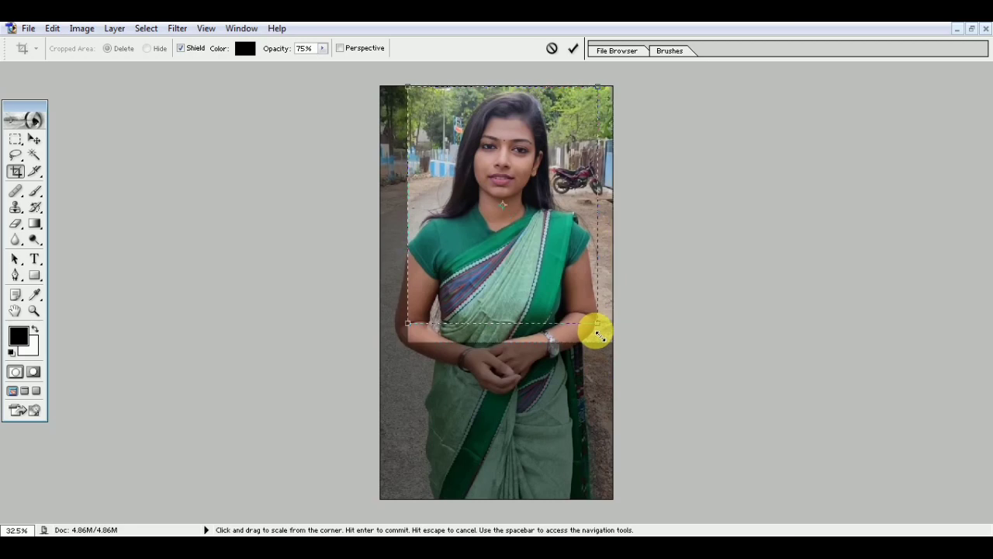
{"action": "left_click_drag", "start_coordinate": [599, 336], "coordinate": [598, 323]}
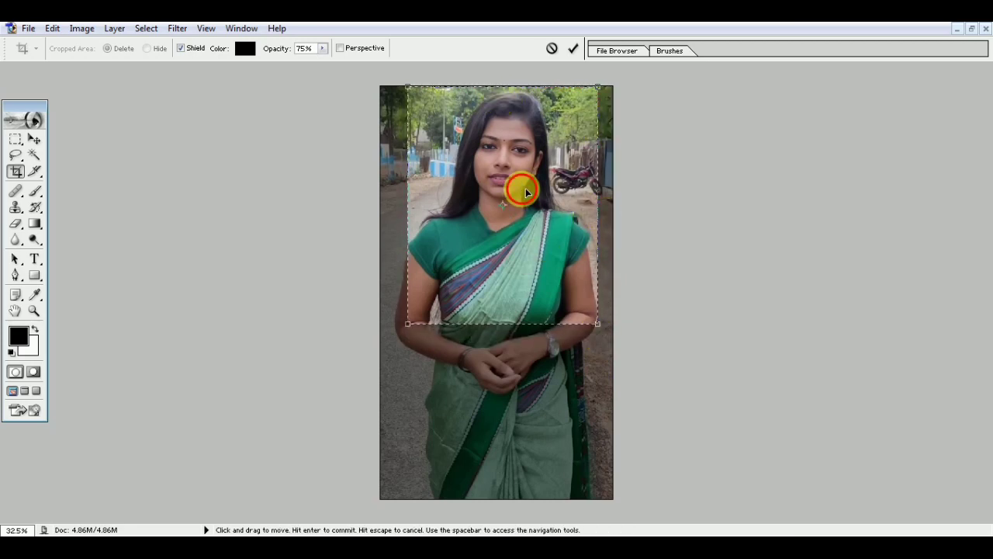
{"action": "left_click_drag", "start_coordinate": [524, 190], "coordinate": [586, 195]}
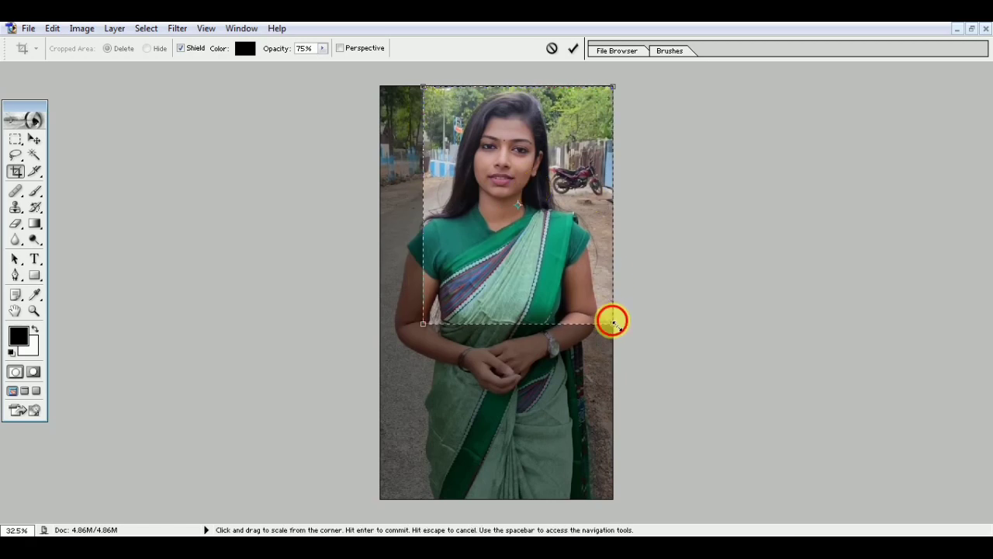
{"action": "left_click_drag", "start_coordinate": [613, 320], "coordinate": [588, 292]}
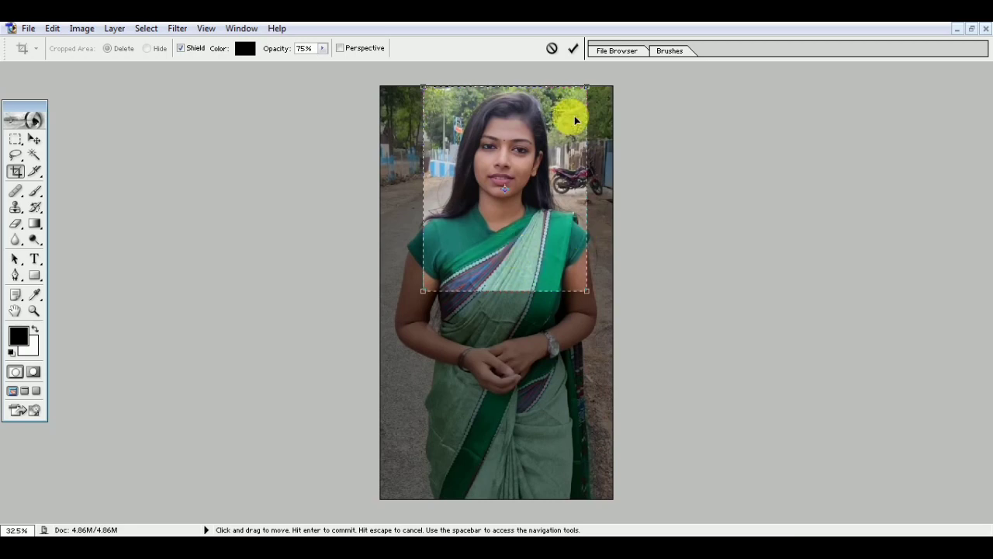
{"action": "left_click", "coordinate": [574, 50]}
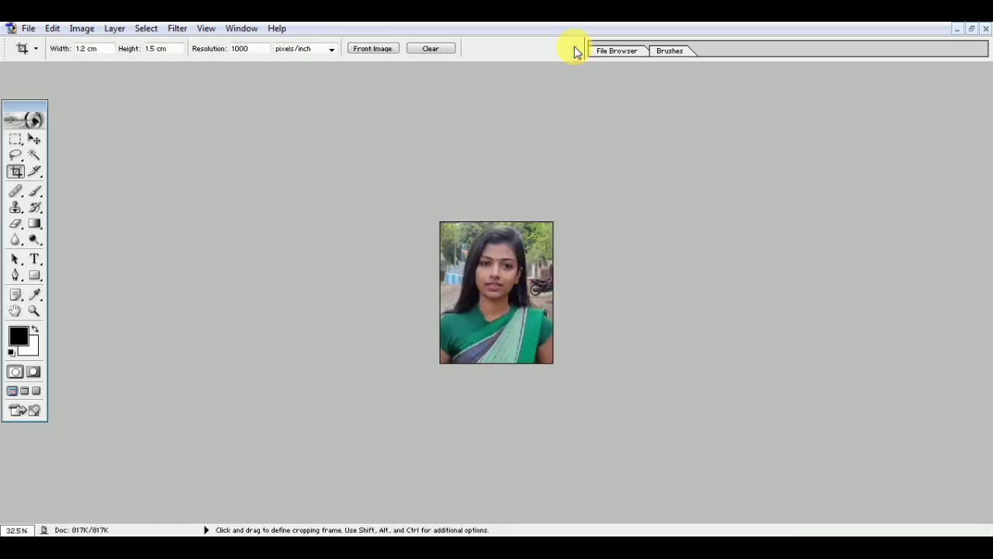
Maximize the cropped portrait's window and fit the photo on screen.
{"action": "key", "text": "ctrl+plus"}
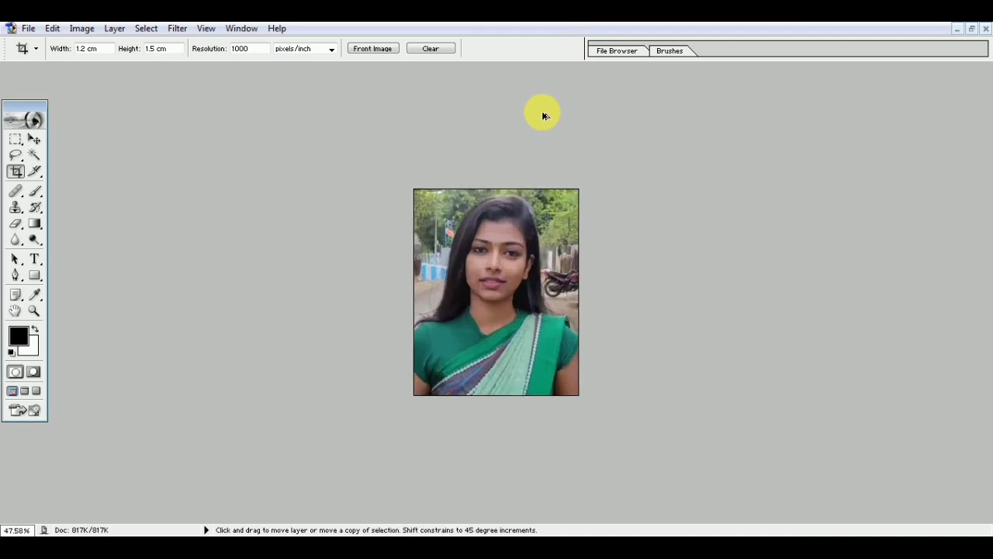
{"action": "key", "text": "ctrl+0"}
{"action": "key", "text": "ctrl+minus"}
{"action": "key", "text": "ctrl+0"}
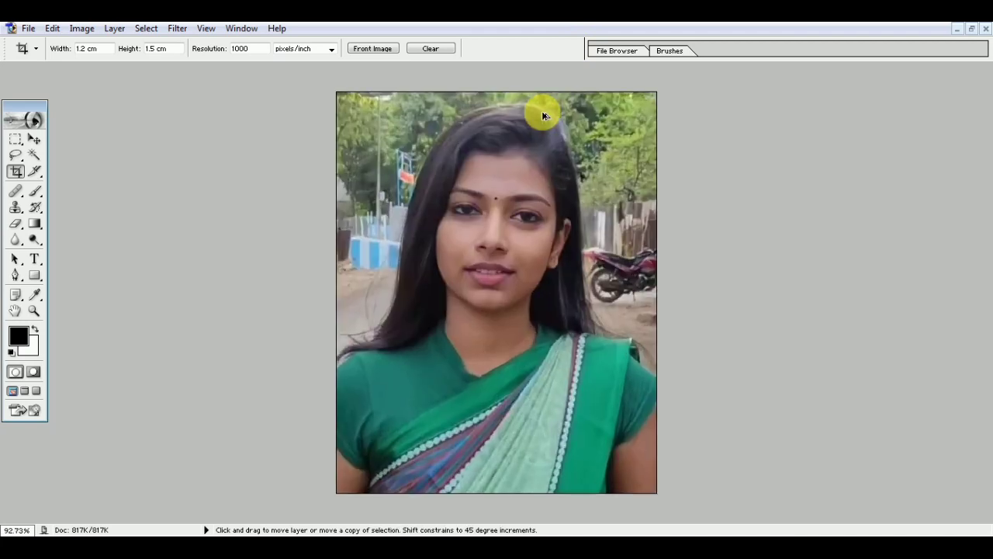
{"action": "key", "text": "ctrl+minus"}
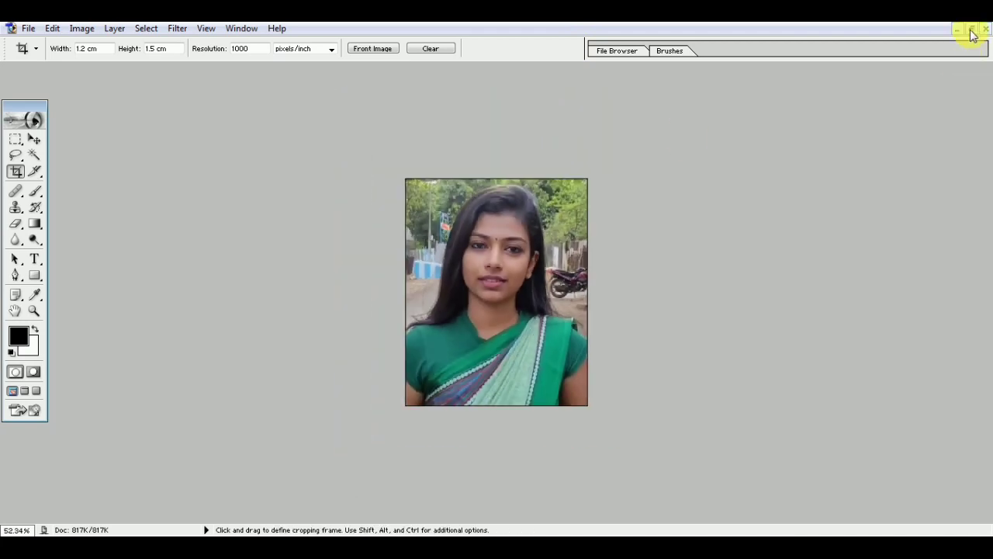
{"action": "left_click", "coordinate": [972, 30]}
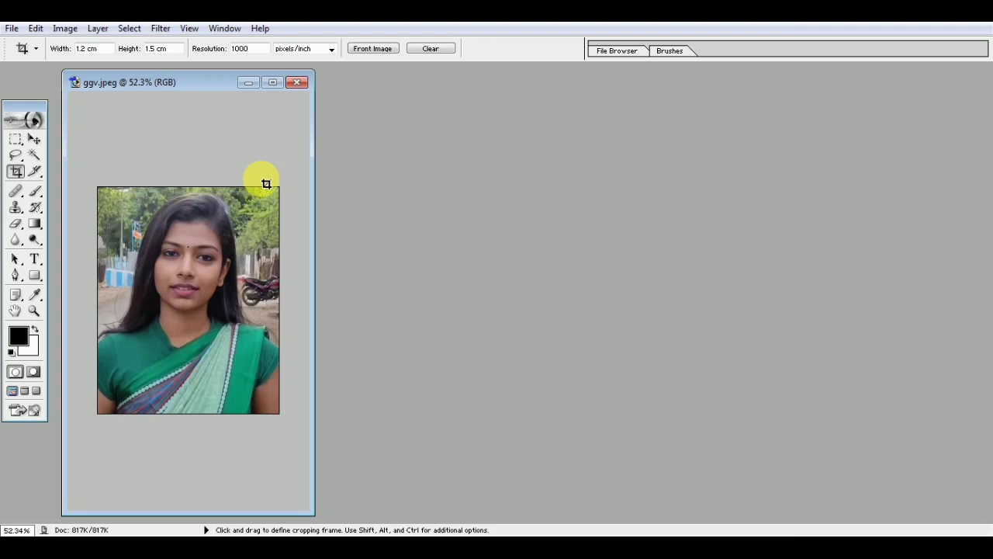
{"action": "left_click", "coordinate": [284, 82]}
{"action": "key", "text": "ctrl+0"}
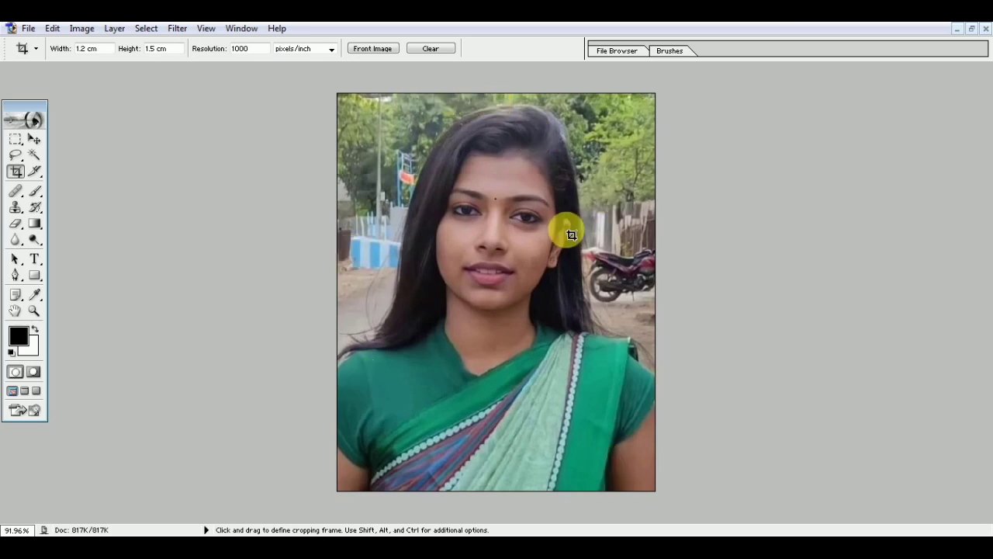
Show the Layers panel from the Window menu and reposition it for more room.
{"action": "left_click", "coordinate": [241, 29]}
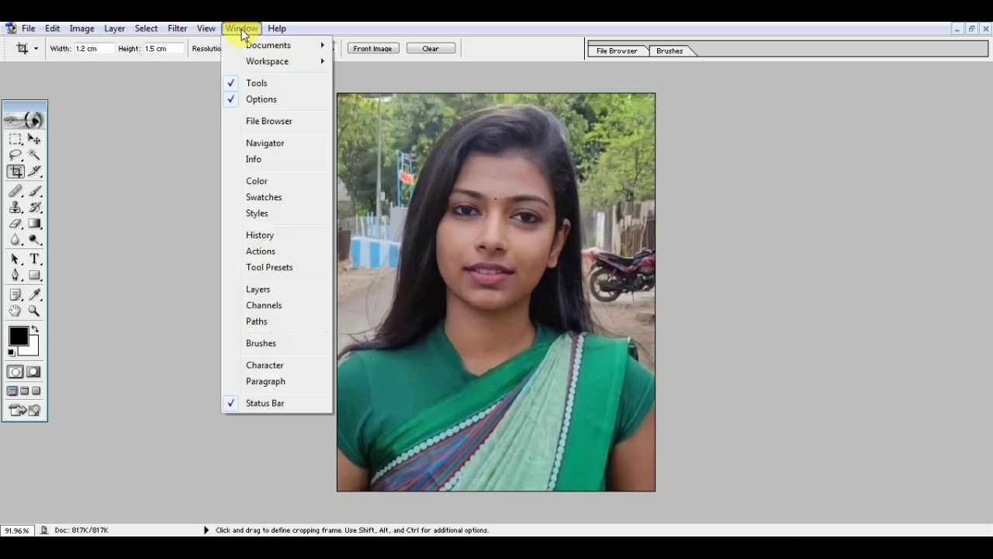
{"action": "left_click", "coordinate": [268, 293]}
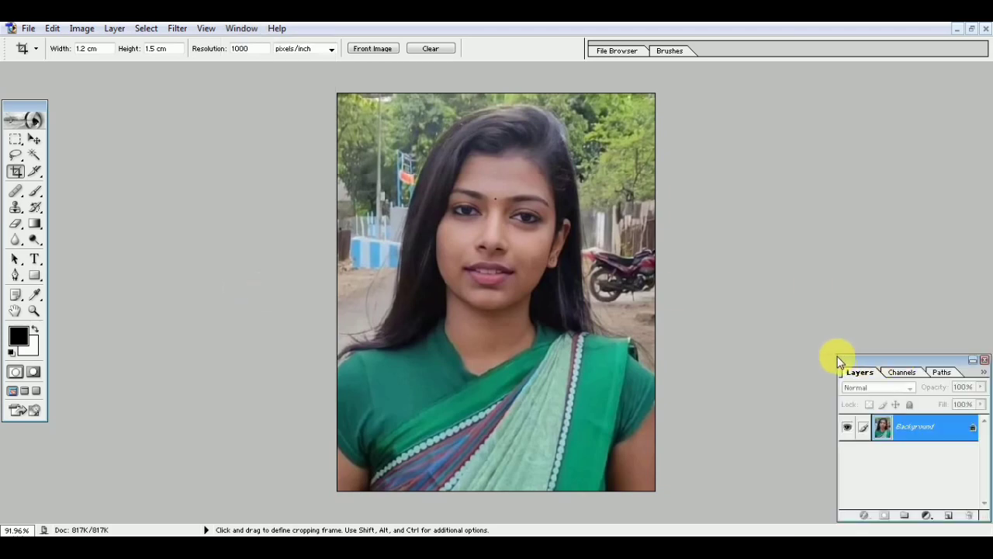
{"action": "left_click", "coordinate": [34, 139]}
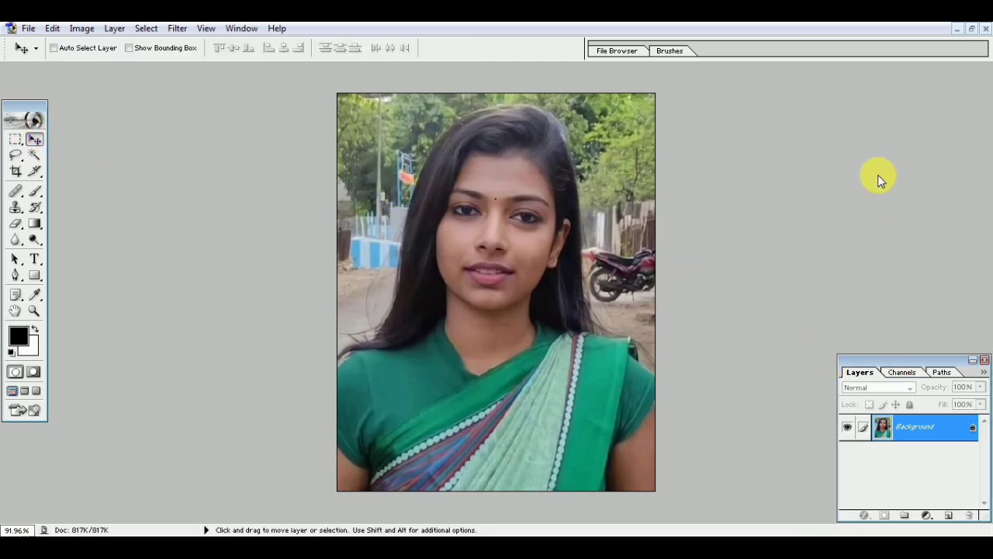
{"action": "mouse_move", "coordinate": [888, 353]}
{"action": "left_mouse_down"}
{"action": "mouse_move", "coordinate": [877, 178]}
{"action": "mouse_move", "coordinate": [912, 73]}
{"action": "mouse_move", "coordinate": [949, 204]}
{"action": "mouse_move", "coordinate": [987, 515]}
{"action": "left_mouse_up"}
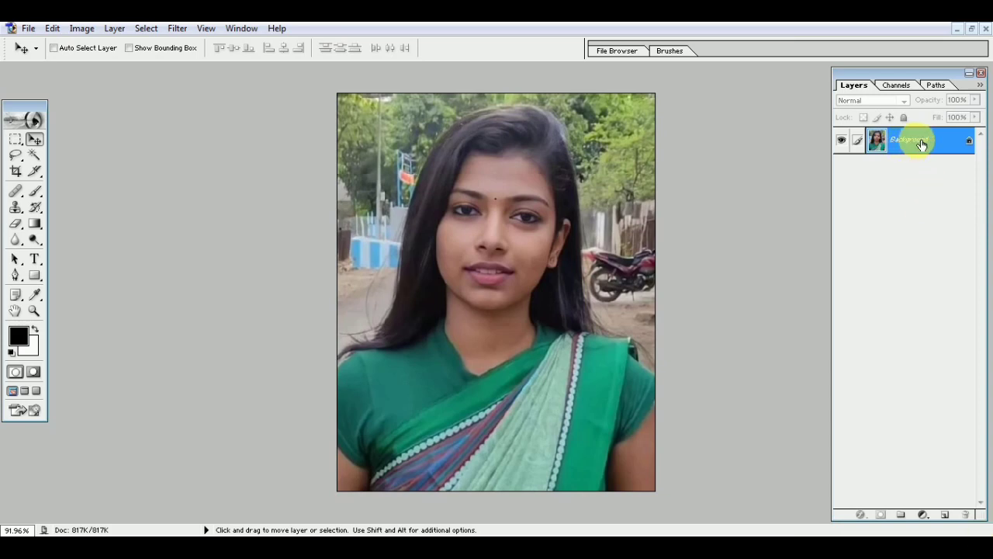
Convert the Background layer into Layer 0 and select the Pen tool.
{"action": "double_click", "coordinate": [960, 148]}
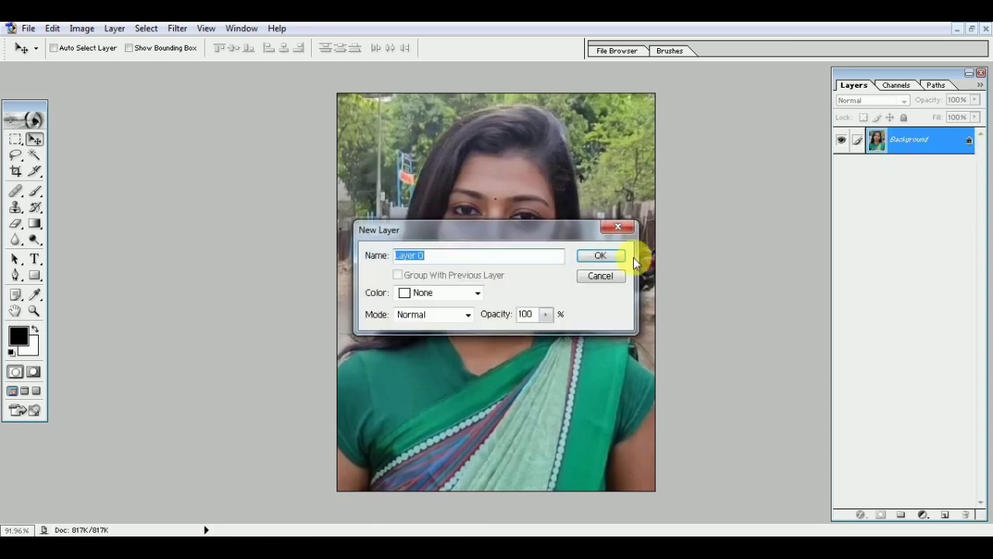
{"action": "left_click", "coordinate": [601, 256]}
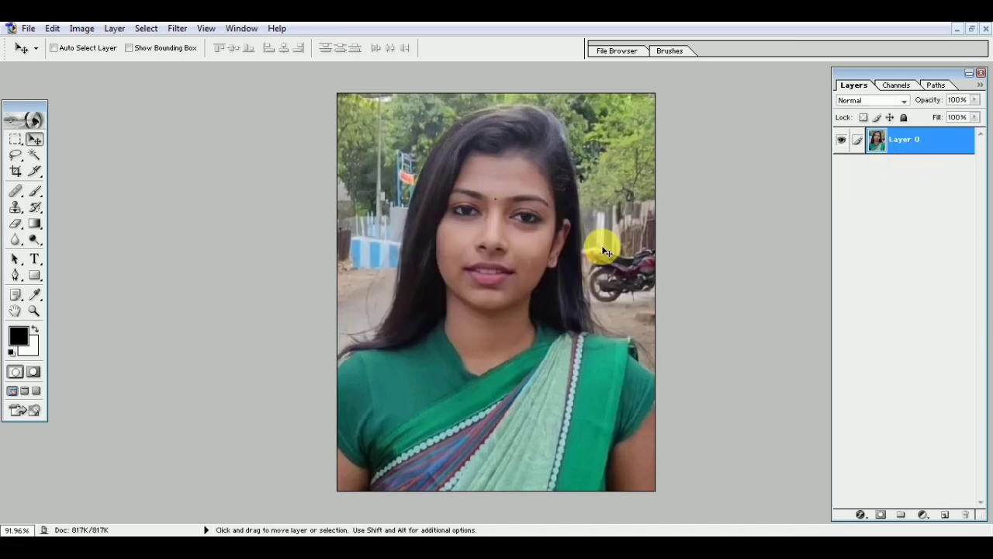
{"action": "left_click", "coordinate": [13, 280]}
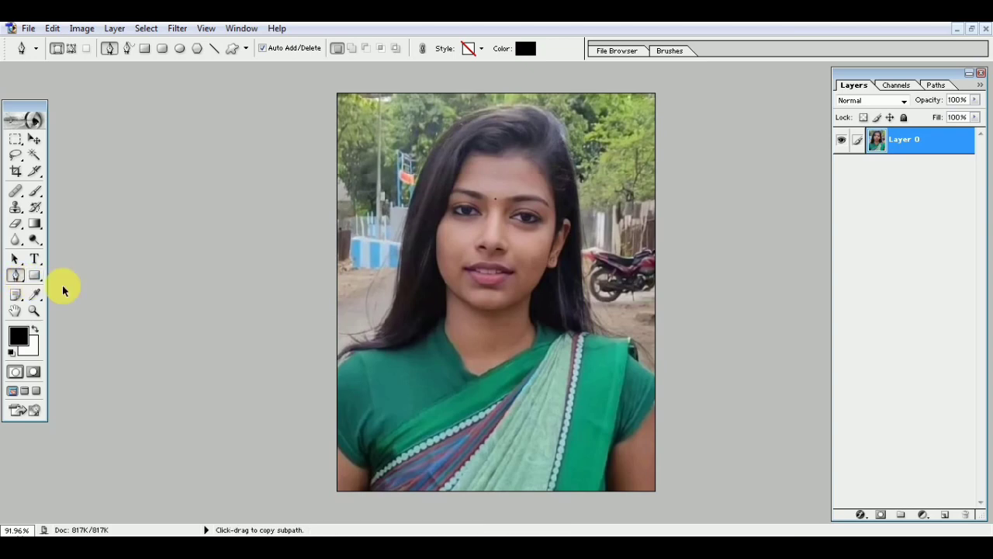
{"action": "scroll", "coordinate": [62, 289], "scroll_direction": "up", "scroll_amount": 2}
{"action": "scroll", "coordinate": [66, 284], "scroll_direction": "down", "scroll_amount": 3}
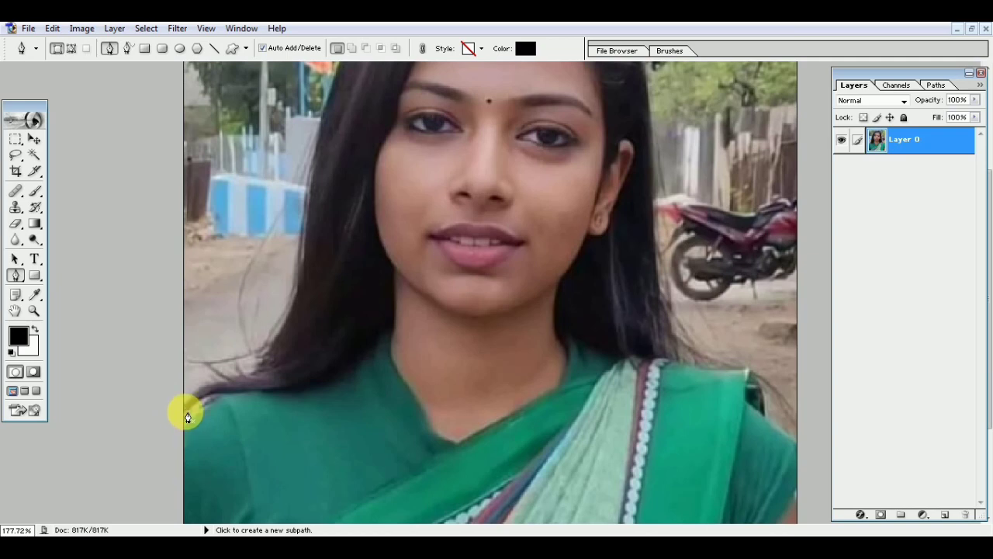
Delete an accidental Shape 1 outline and set the Pen tool to draw paths.
{"action": "left_click", "coordinate": [188, 401]}
{"action": "left_click", "coordinate": [208, 385]}
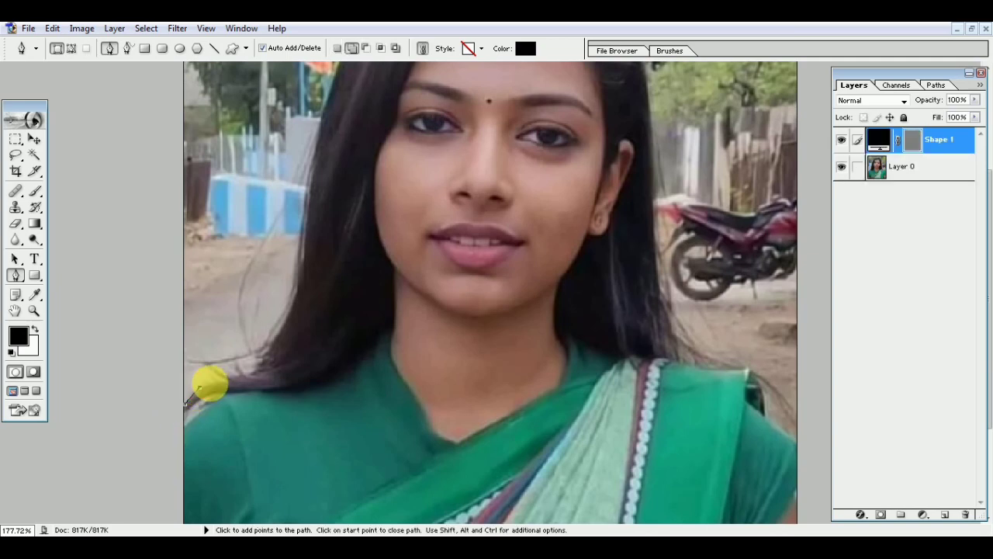
{"action": "left_click_drag", "start_coordinate": [218, 385], "coordinate": [237, 383]}
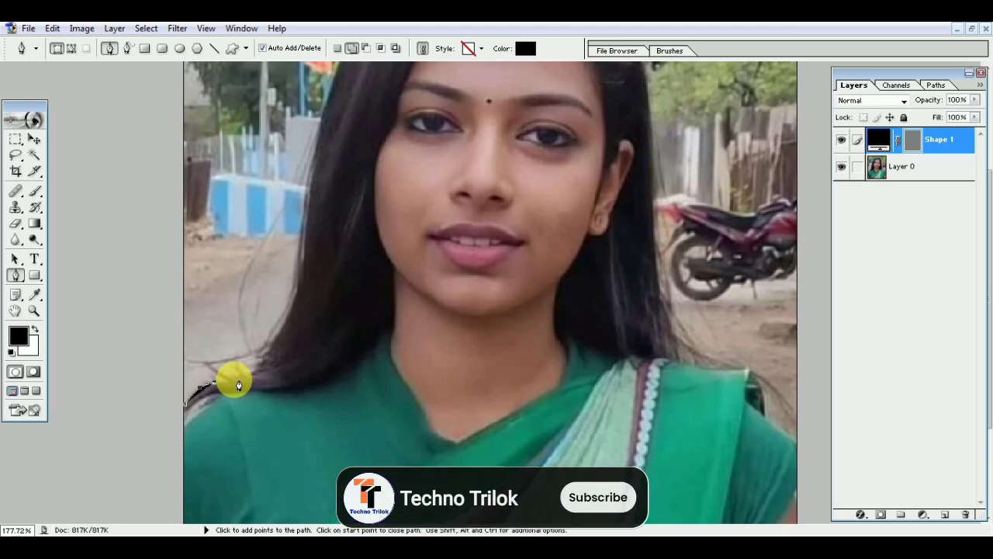
{"action": "key", "text": "Delete"}
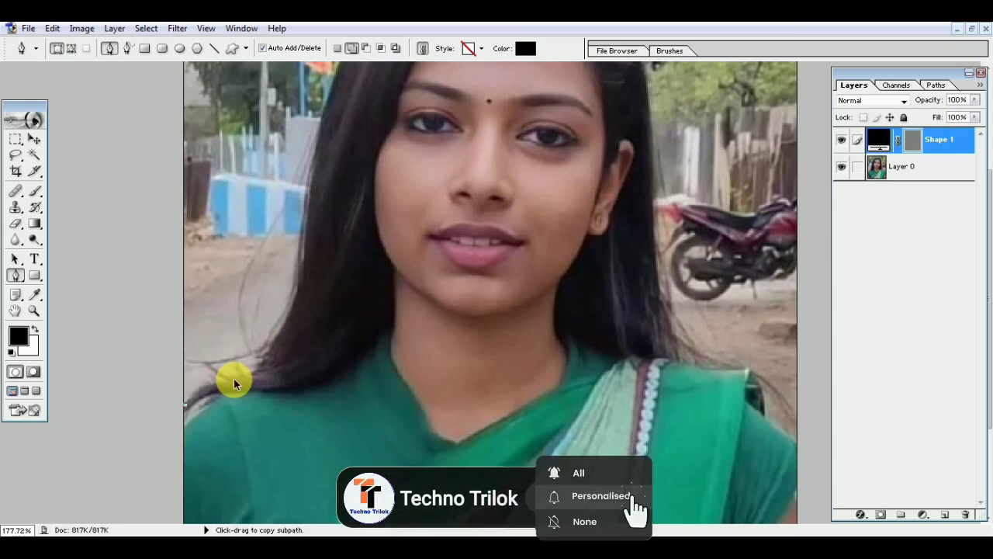
{"action": "key", "text": "Delete"}
{"action": "left_click", "coordinate": [70, 50]}
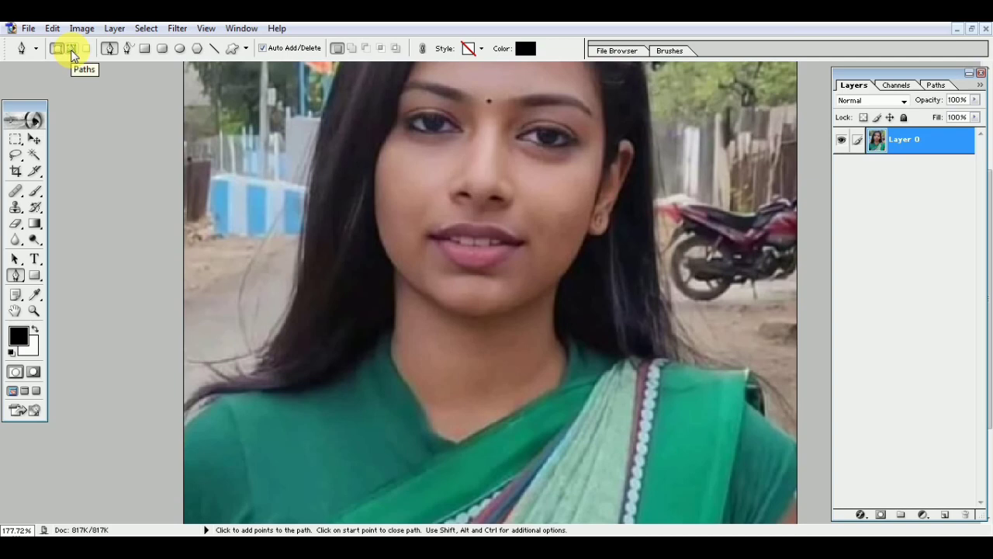
{"action": "left_click", "coordinate": [71, 50]}
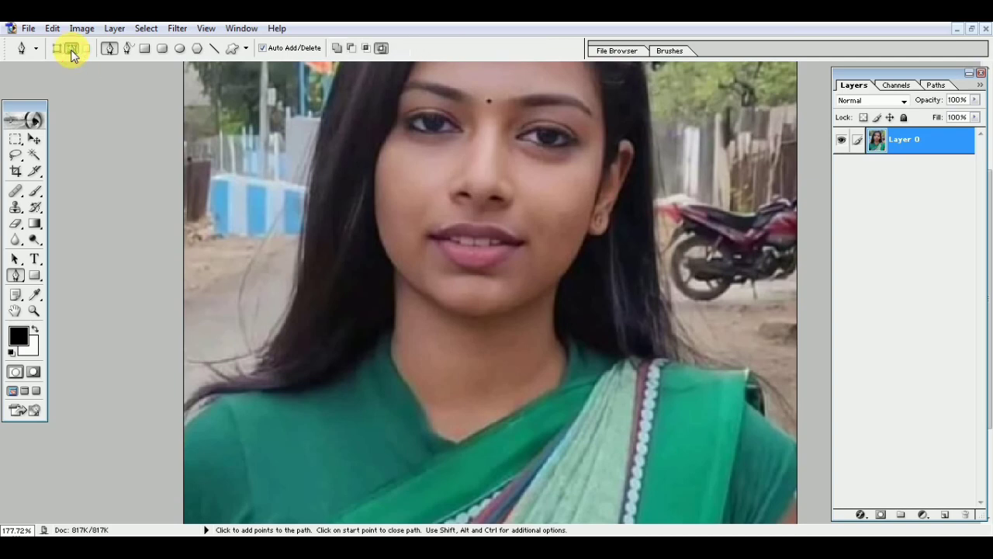
Trace the path from the left shoulder up the hair's left edge.
{"action": "left_click", "coordinate": [184, 405]}
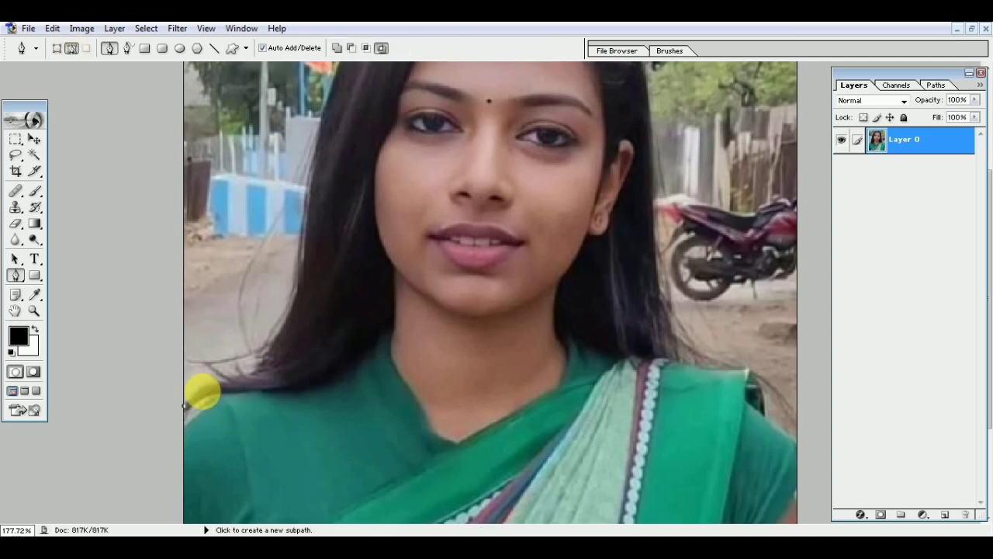
{"action": "left_click_drag", "start_coordinate": [201, 384], "coordinate": [238, 375]}
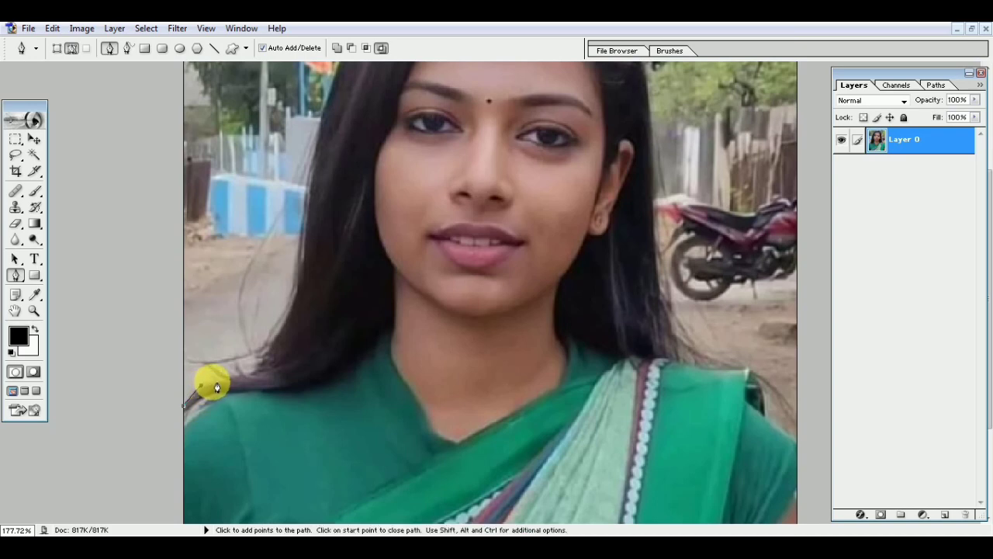
{"action": "left_click", "coordinate": [251, 372]}
{"action": "left_click", "coordinate": [260, 361]}
{"action": "left_click", "coordinate": [281, 328]}
{"action": "left_click", "coordinate": [298, 277]}
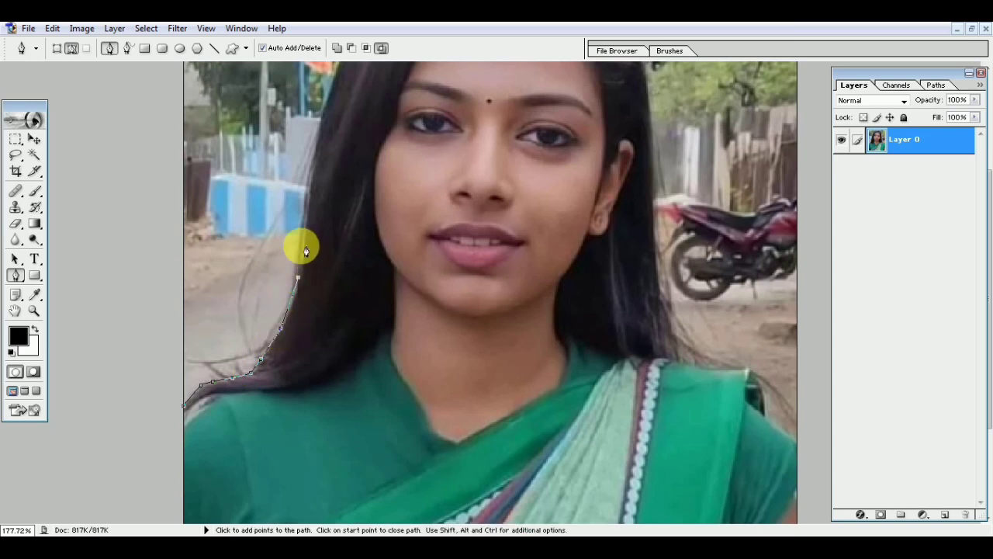
{"action": "left_click", "coordinate": [306, 215]}
{"action": "scroll", "coordinate": [312, 307], "scroll_direction": "up", "scroll_amount": 3}
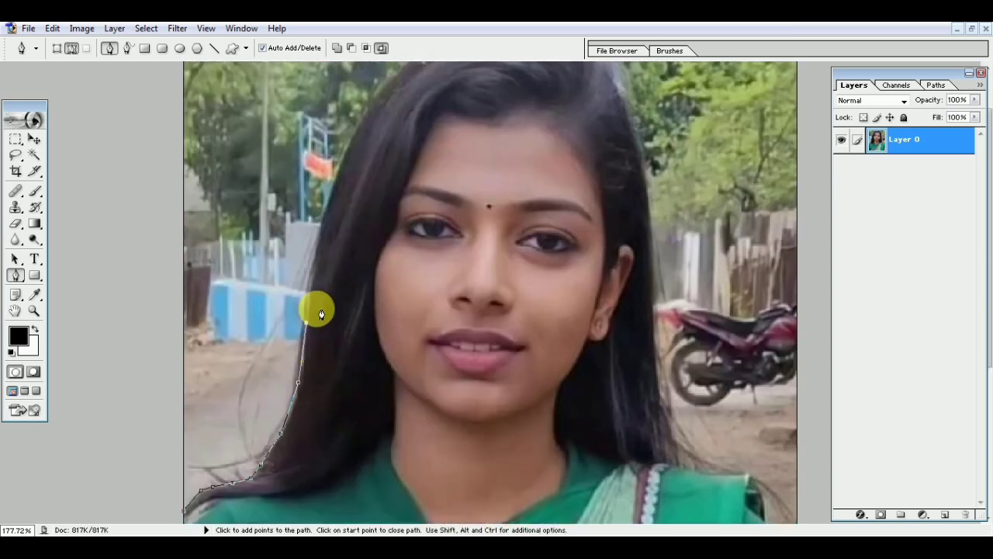
{"action": "scroll", "coordinate": [321, 314], "scroll_direction": "up", "scroll_amount": 1}
Continue the path up and across the top of the hair.
{"action": "left_click", "coordinate": [321, 240]}
{"action": "scroll", "coordinate": [315, 338], "scroll_direction": "up", "scroll_amount": 1}
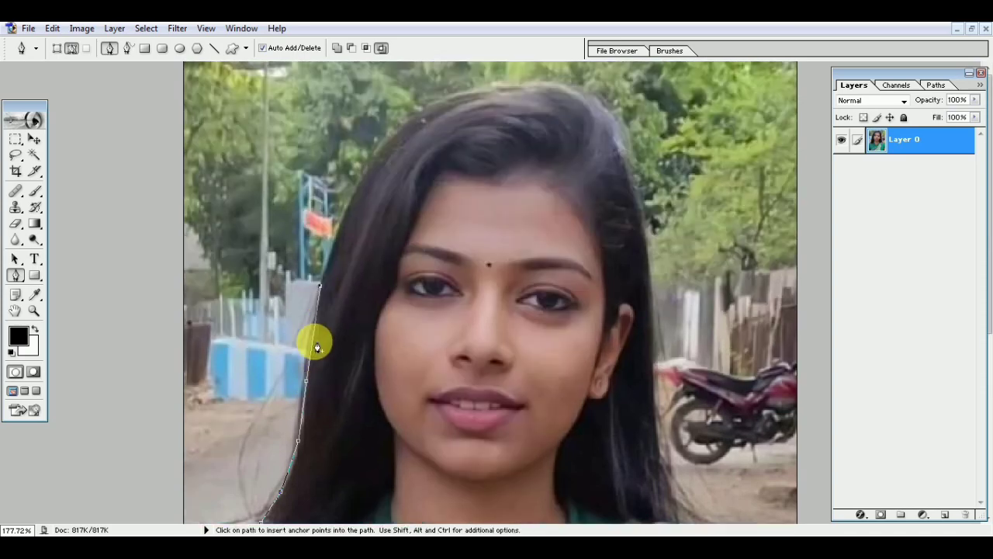
{"action": "left_click", "coordinate": [348, 206]}
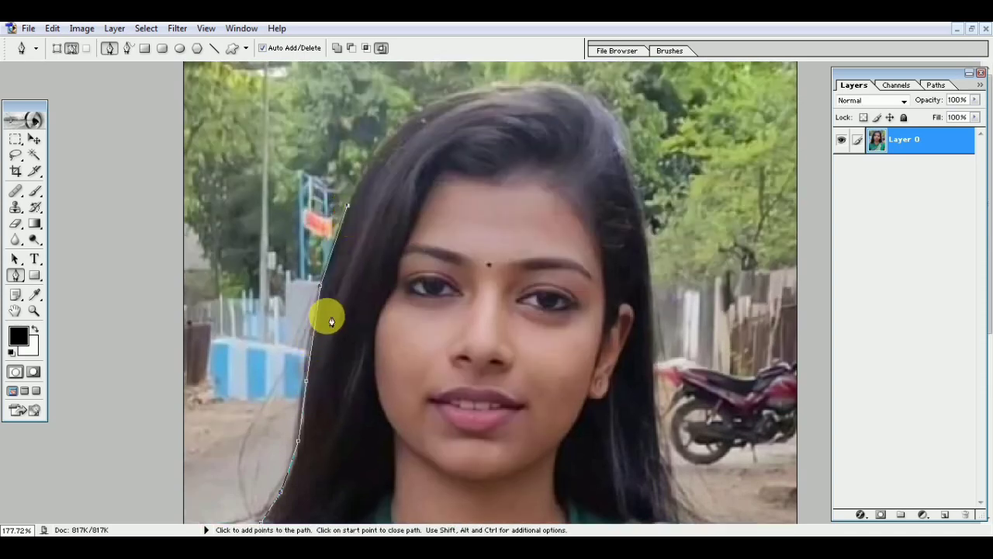
{"action": "left_click", "coordinate": [386, 139]}
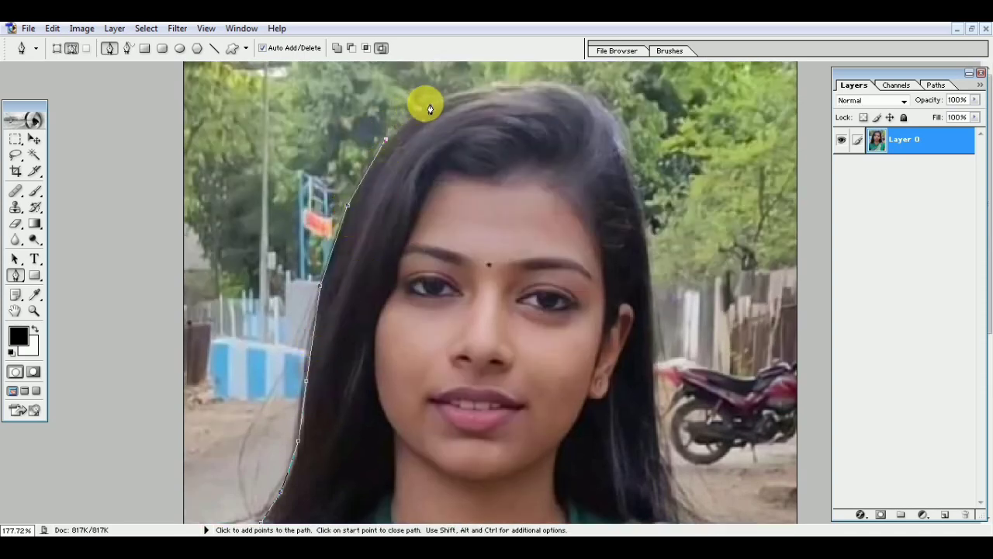
{"action": "left_click", "coordinate": [426, 104]}
{"action": "left_click_drag", "start_coordinate": [494, 91], "coordinate": [522, 87]}
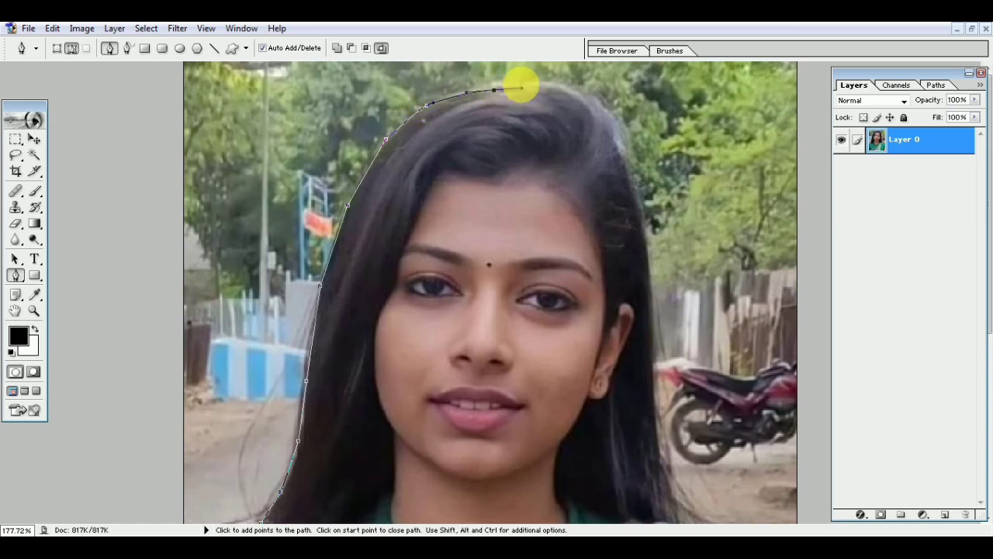
Trace down the right hair edge to the right shoulder.
{"action": "left_click", "coordinate": [610, 122]}
{"action": "left_click", "coordinate": [639, 186]}
{"action": "scroll", "coordinate": [656, 213], "scroll_direction": "down", "scroll_amount": 3}
{"action": "left_click", "coordinate": [656, 205]}
{"action": "scroll", "coordinate": [670, 253], "scroll_direction": "down", "scroll_amount": 2}
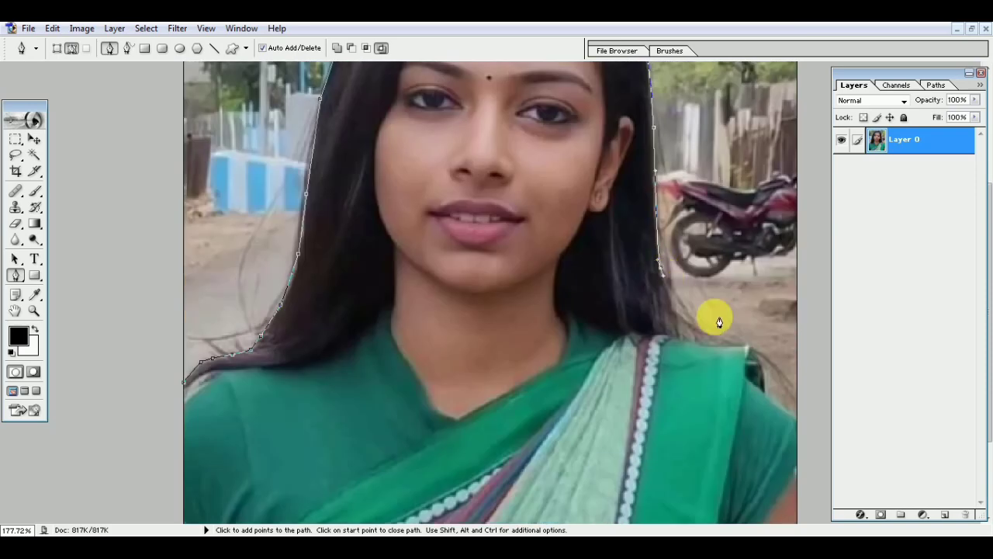
{"action": "left_click", "coordinate": [678, 336]}
{"action": "left_click", "coordinate": [716, 346]}
{"action": "left_click_drag", "start_coordinate": [750, 346], "coordinate": [762, 371]}
{"action": "scroll", "coordinate": [762, 371], "scroll_direction": "down", "scroll_amount": 3}
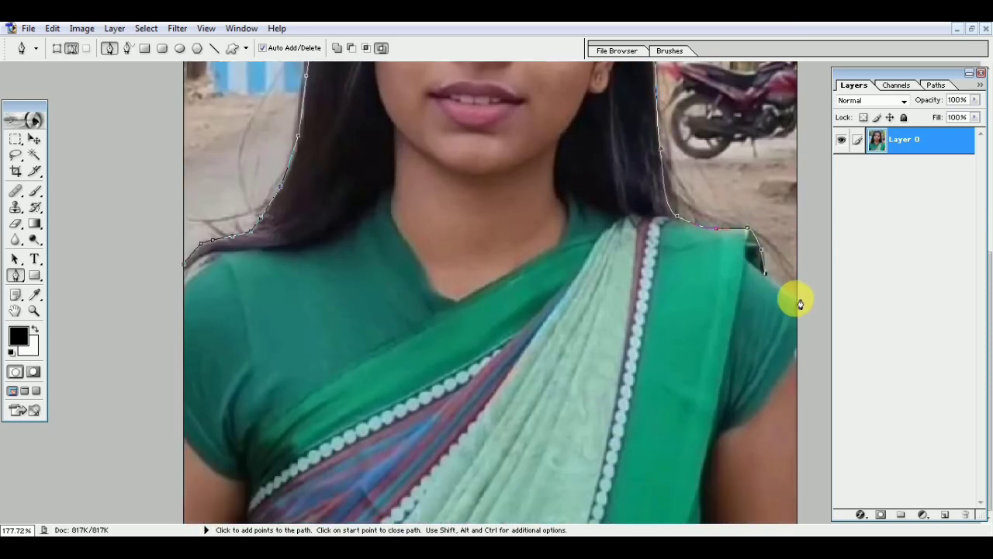
{"action": "left_click", "coordinate": [797, 298]}
{"action": "left_click", "coordinate": [766, 272]}
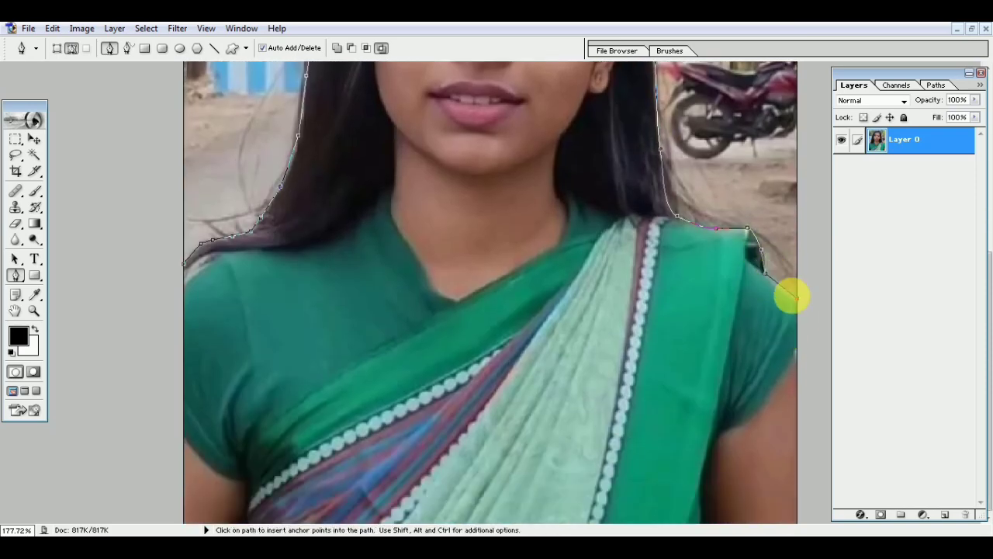
{"action": "left_click", "coordinate": [797, 298]}
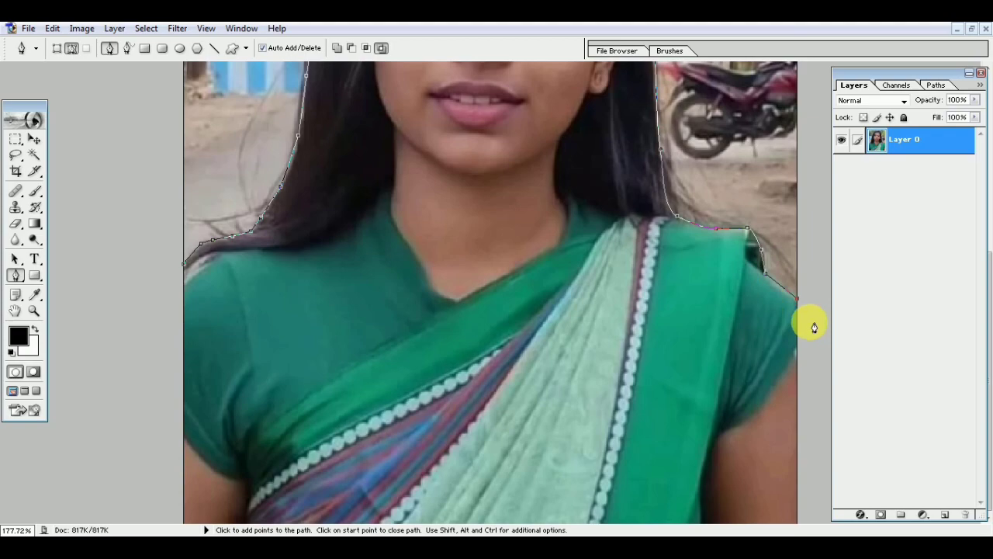
Extend the path to the photo's right edge and top corners, then close it.
{"action": "key", "text": "ctrl+minus"}
{"action": "key", "text": "ctrl+minus"}
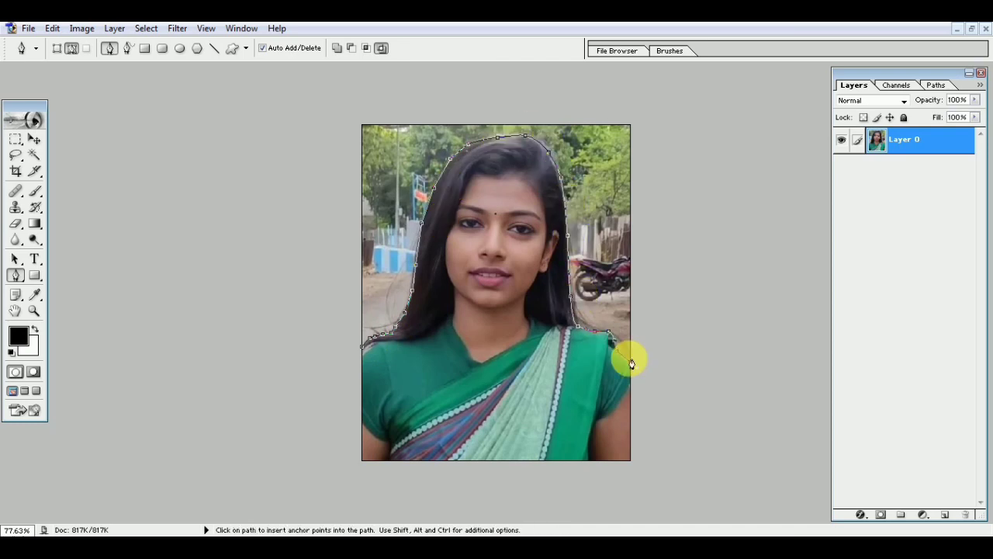
{"action": "left_click", "coordinate": [630, 362]}
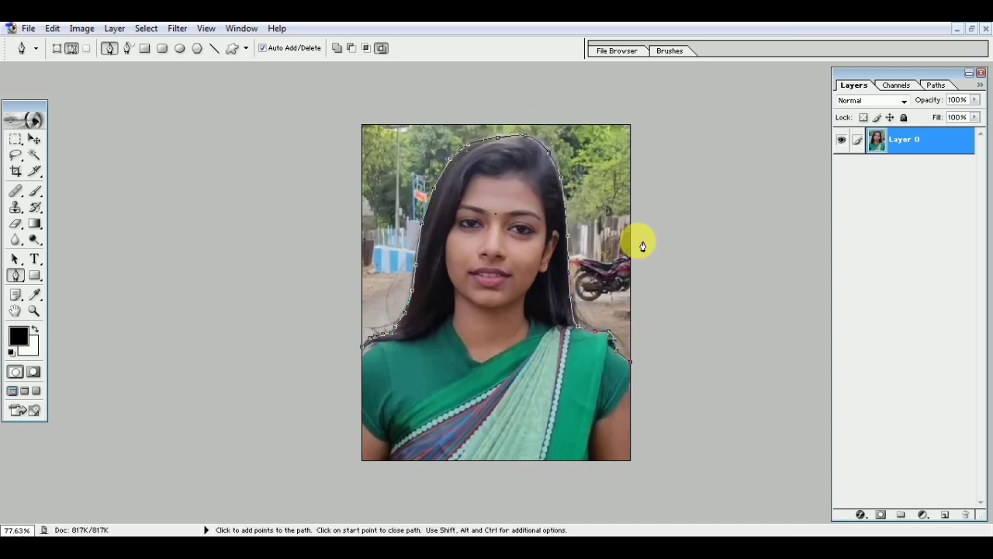
{"action": "left_click", "coordinate": [632, 125]}
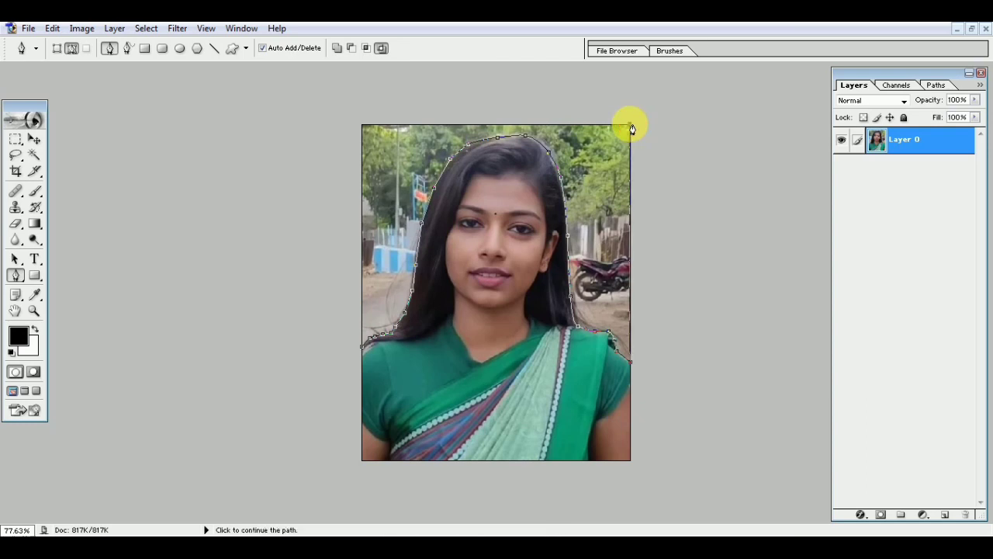
{"action": "left_click", "coordinate": [365, 126]}
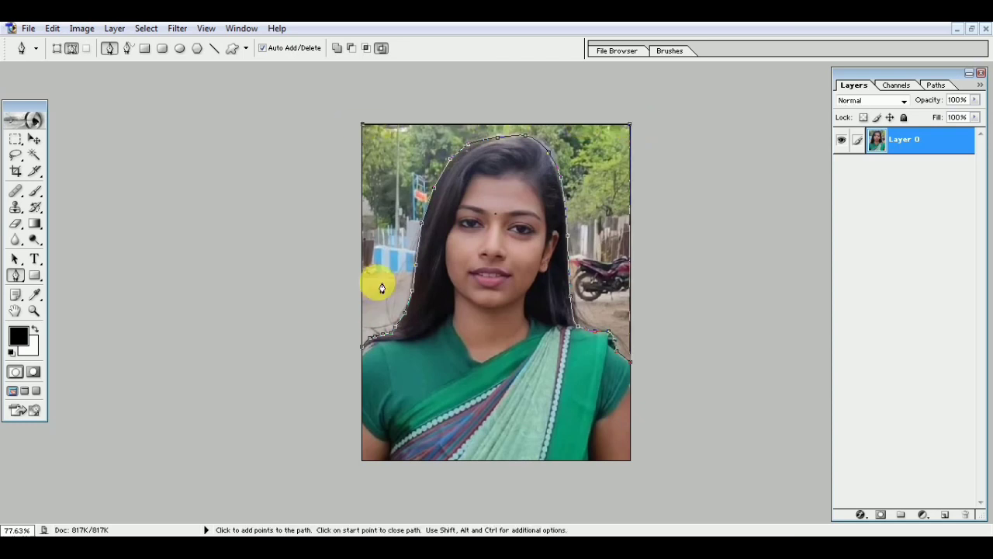
{"action": "left_click", "coordinate": [364, 351]}
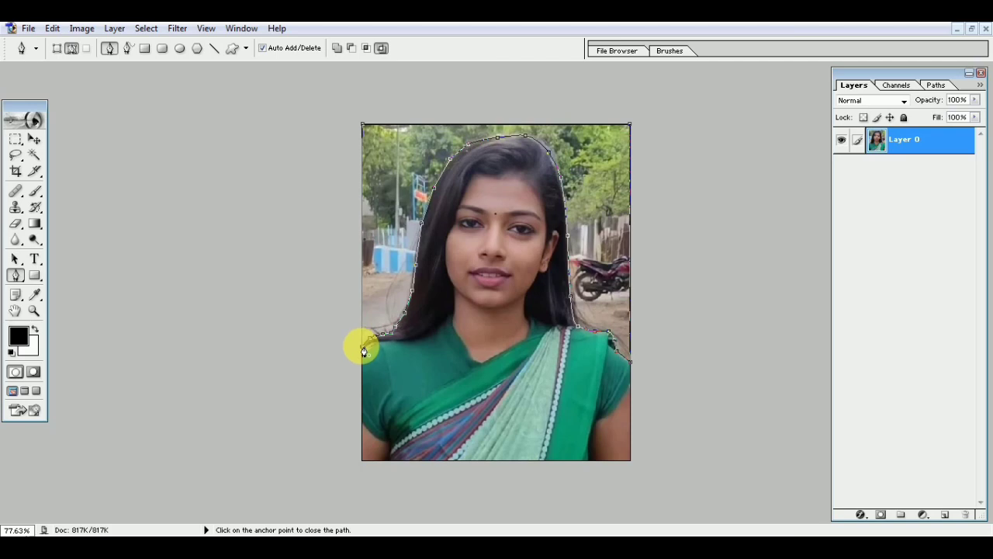
Convert the traced path into a selection with a 1-pixel feather radius.
{"action": "right_click", "coordinate": [409, 147]}
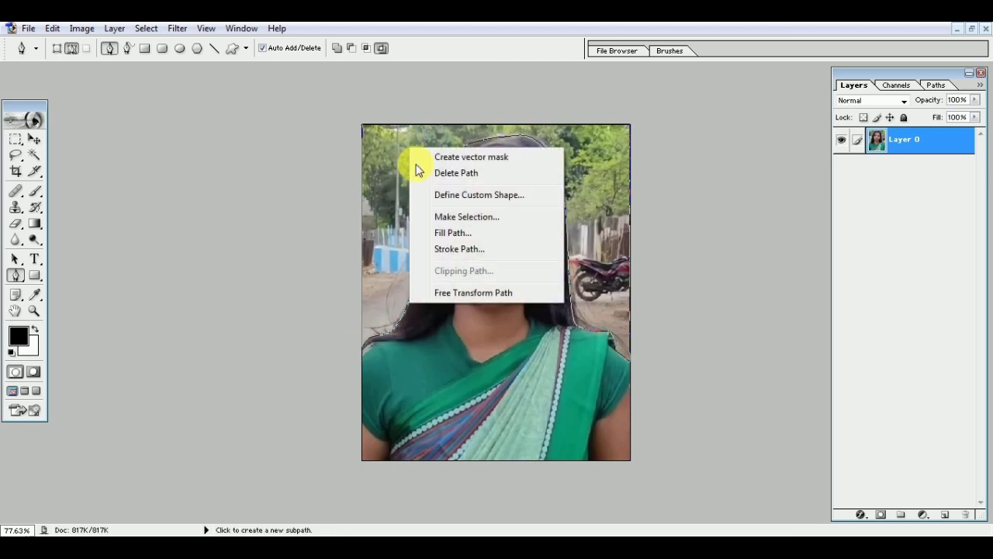
{"action": "left_click", "coordinate": [437, 219]}
{"action": "type", "text": "1"}
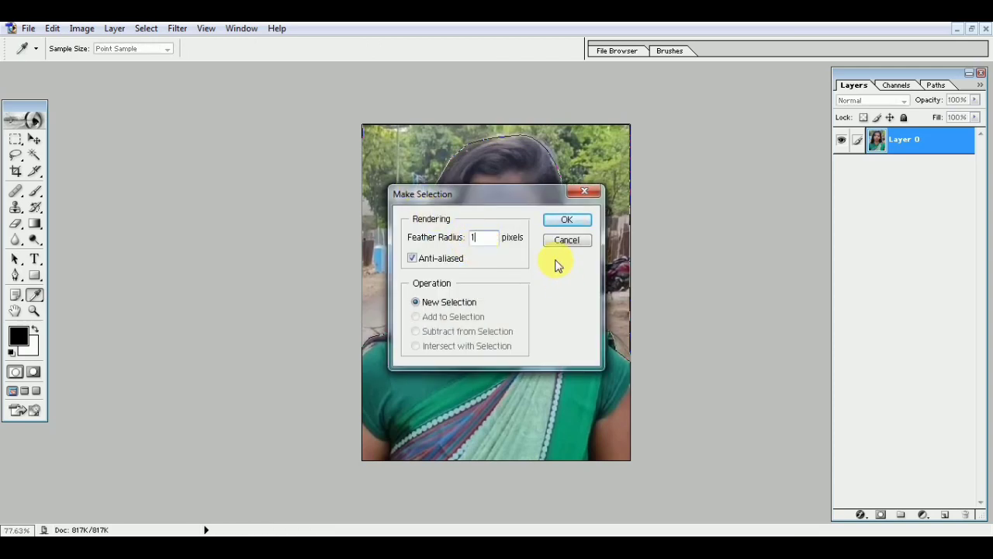
{"action": "left_click", "coordinate": [565, 219]}
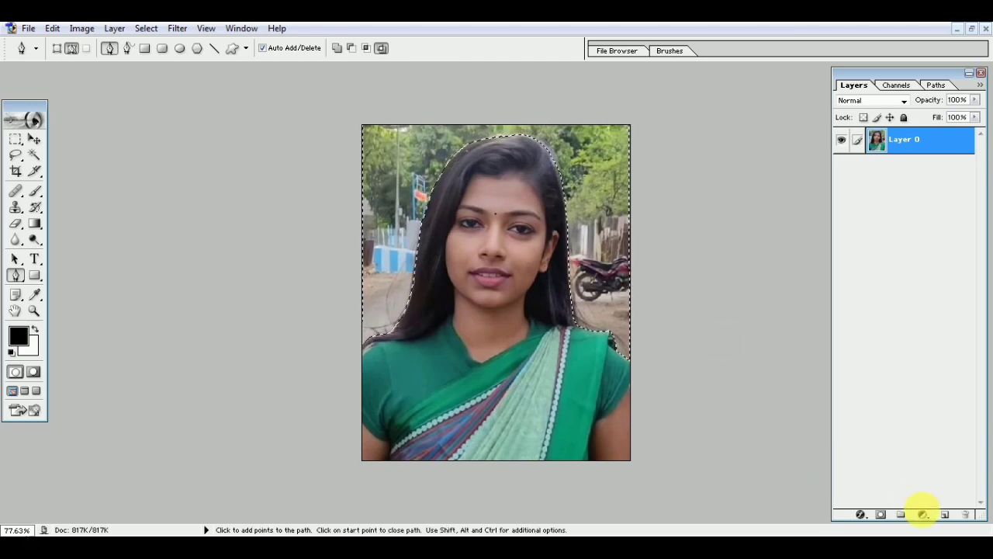
Add a Solid Color fill layer in blue #000CFF over the selected background.
{"action": "left_click", "coordinate": [929, 516]}
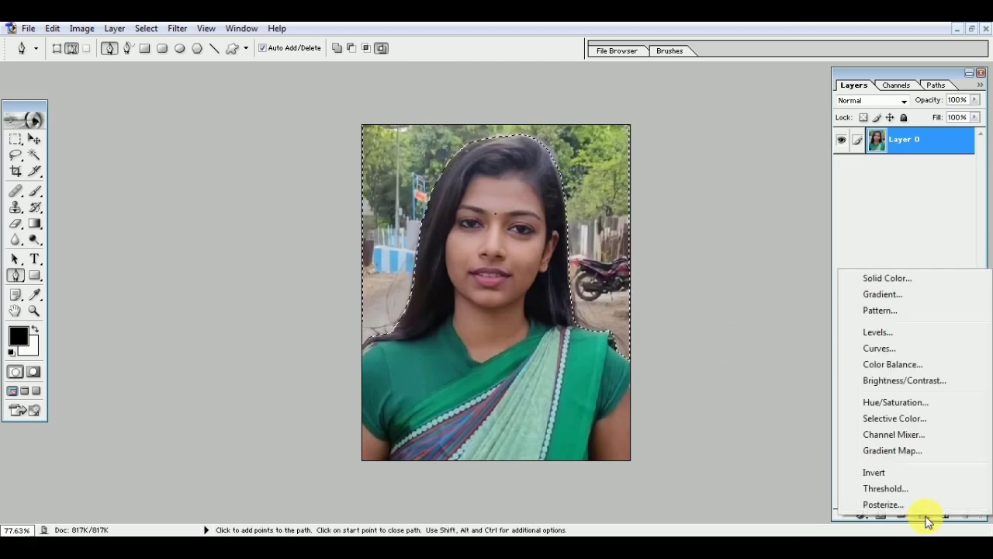
{"action": "left_click", "coordinate": [875, 280]}
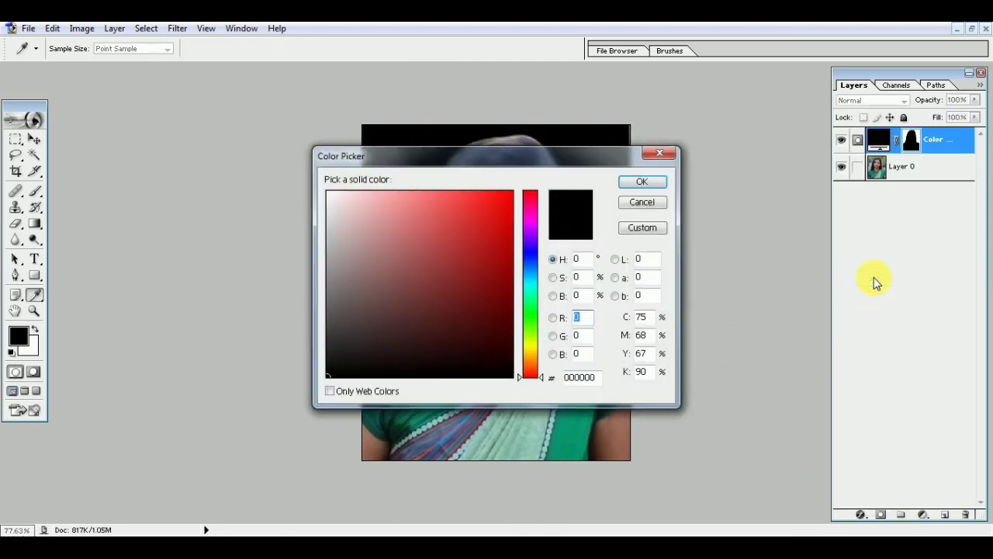
{"action": "left_click_drag", "start_coordinate": [515, 161], "coordinate": [793, 226]}
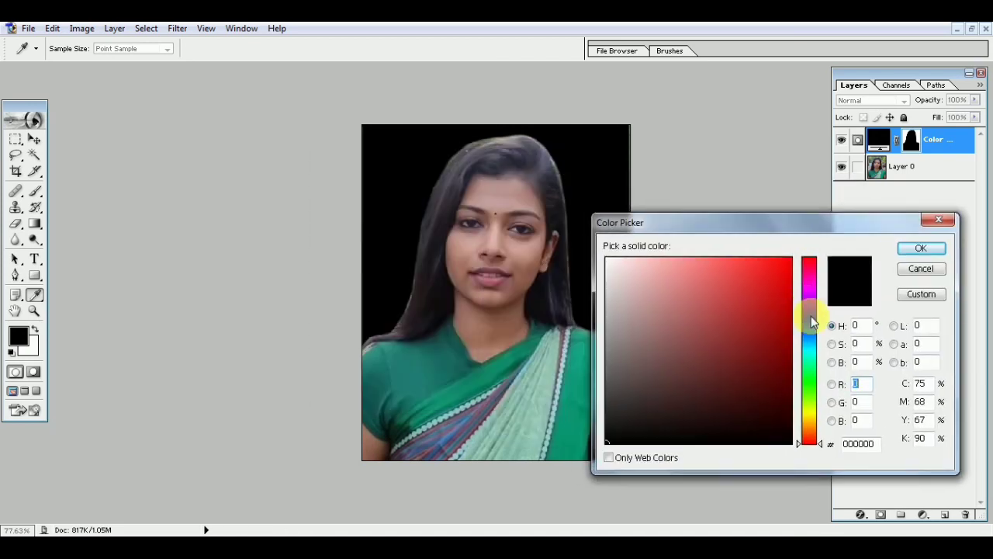
{"action": "left_click_drag", "start_coordinate": [811, 316], "coordinate": [814, 260]}
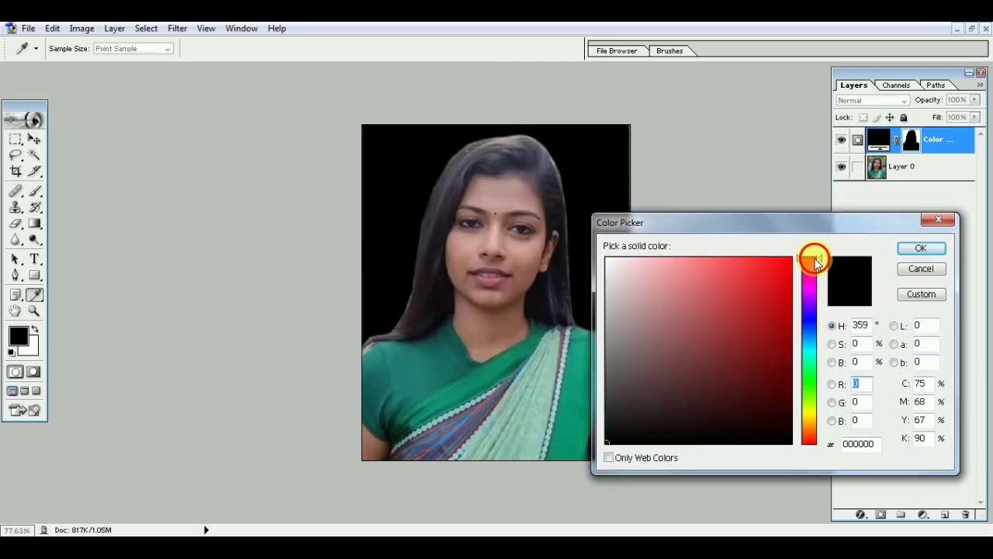
{"action": "left_click", "coordinate": [807, 307]}
{"action": "left_click", "coordinate": [781, 297]}
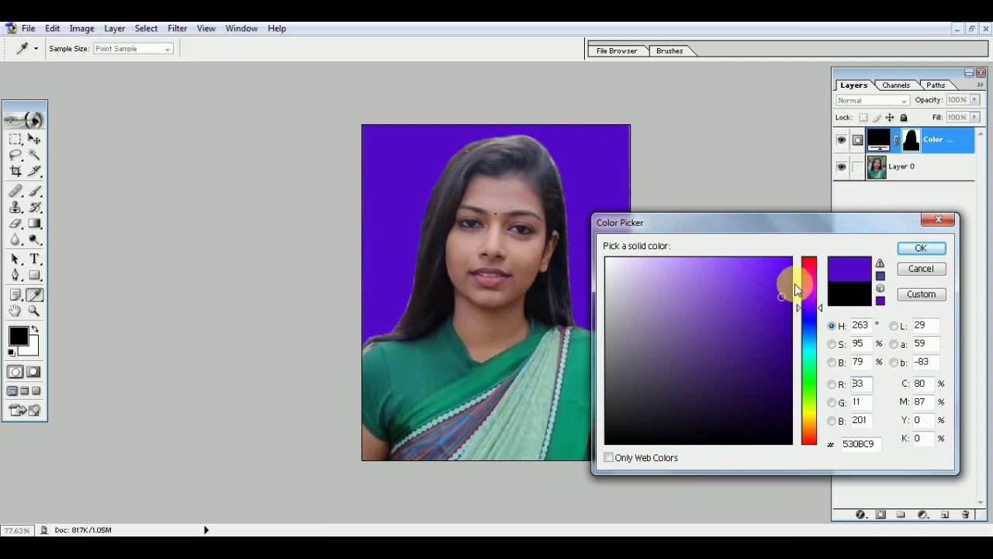
{"action": "left_click_drag", "start_coordinate": [791, 304], "coordinate": [794, 245]}
{"action": "left_click", "coordinate": [808, 320]}
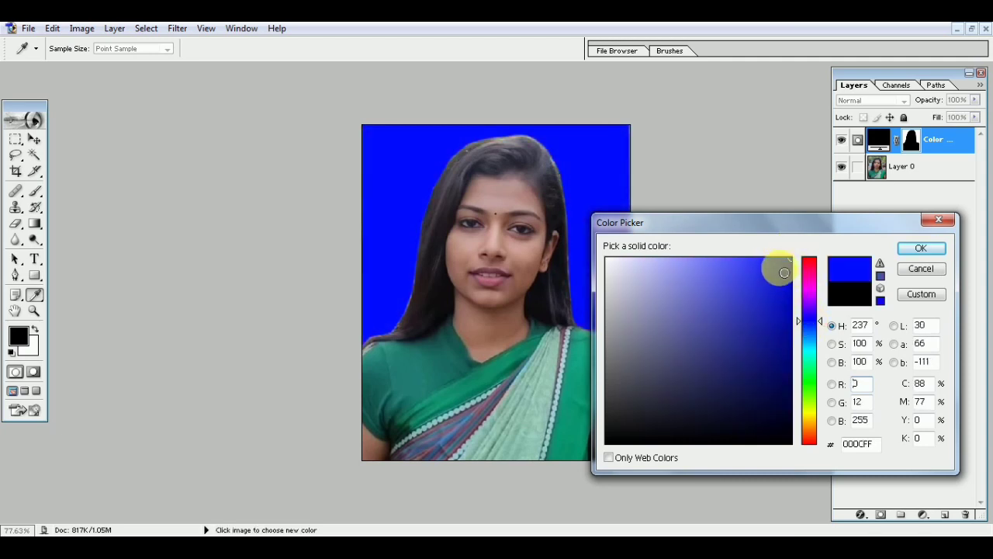
{"action": "left_click", "coordinate": [908, 249]}
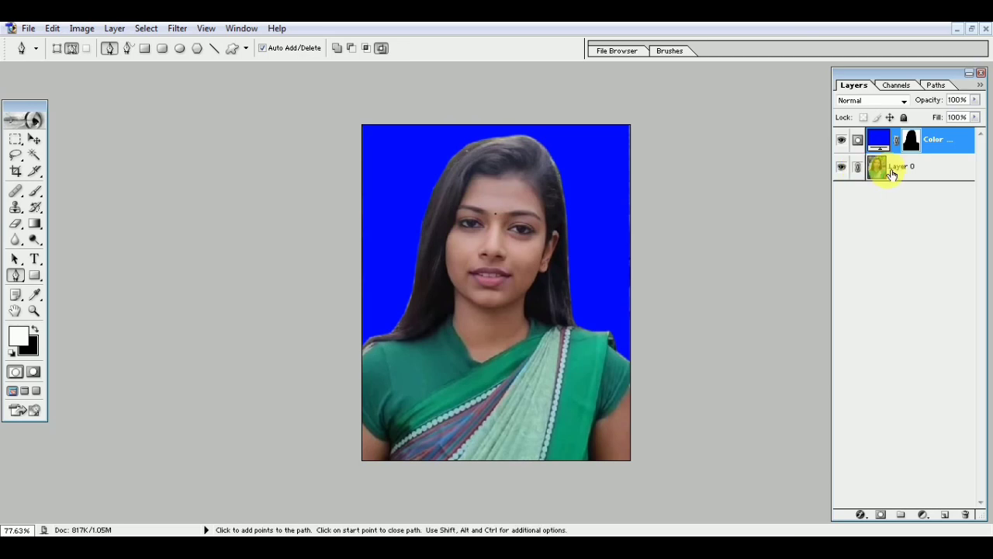
Add a Brightness/Contrast layer above Layer 0 with brightness +45 and contrast +22.
{"action": "left_click", "coordinate": [860, 167]}
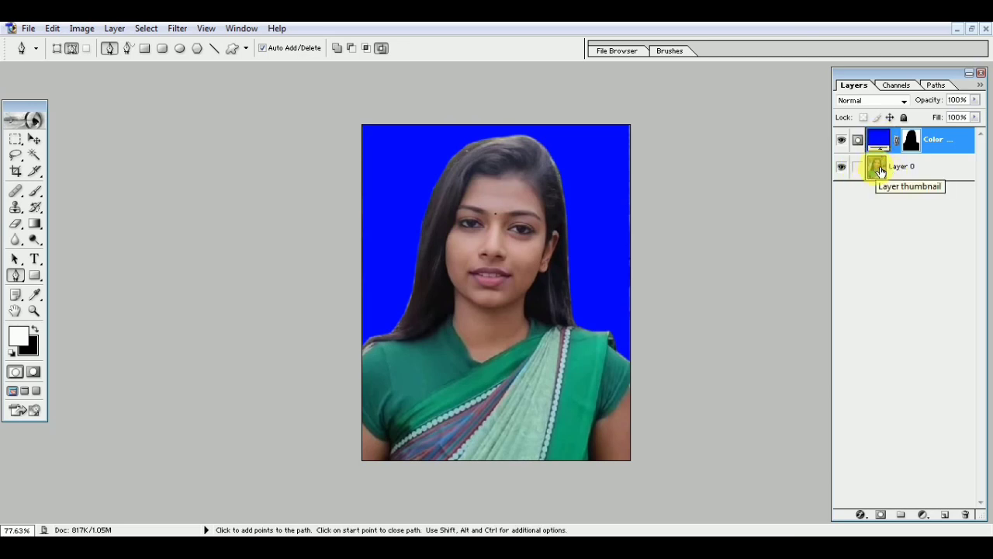
{"action": "left_click", "coordinate": [878, 168]}
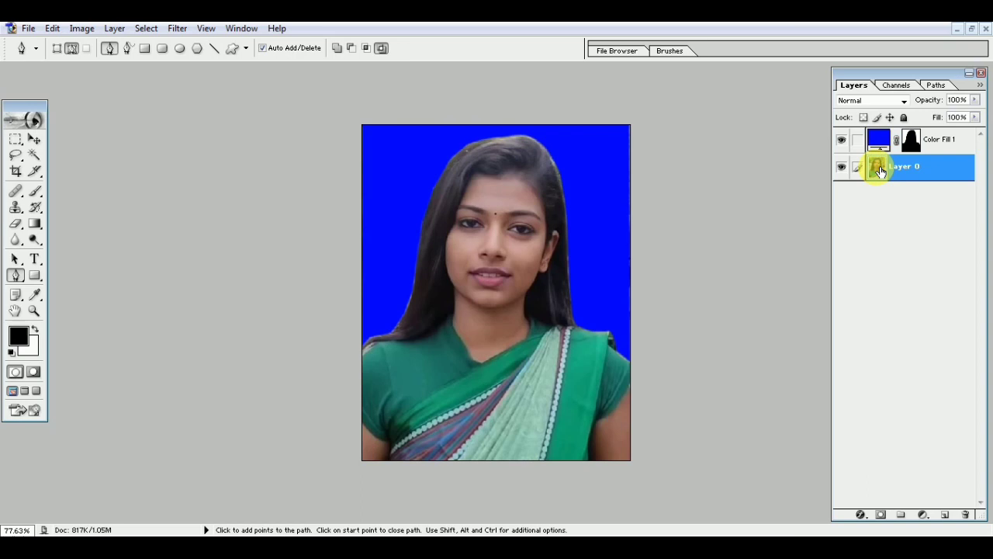
{"action": "left_click", "coordinate": [931, 517]}
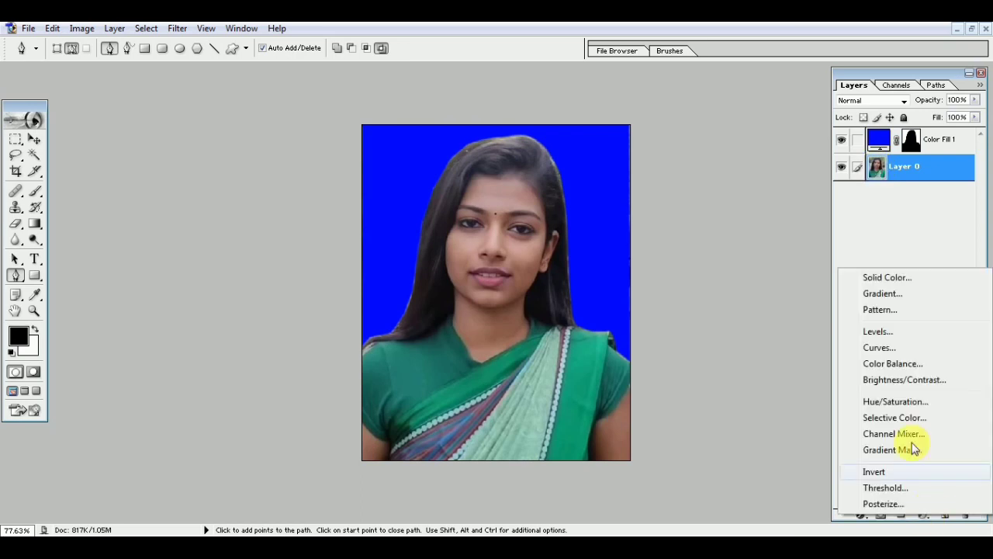
{"action": "left_click", "coordinate": [898, 377]}
{"action": "mouse_move", "coordinate": [484, 228]}
{"action": "left_mouse_down"}
{"action": "mouse_move", "coordinate": [736, 343]}
{"action": "mouse_move", "coordinate": [747, 323]}
{"action": "left_mouse_up"}
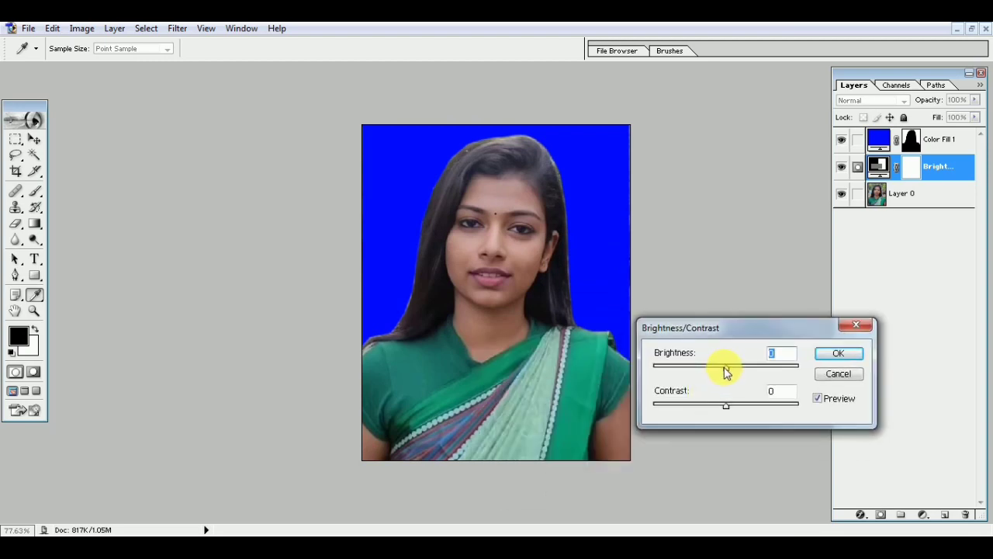
{"action": "left_click_drag", "start_coordinate": [725, 372], "coordinate": [750, 375]}
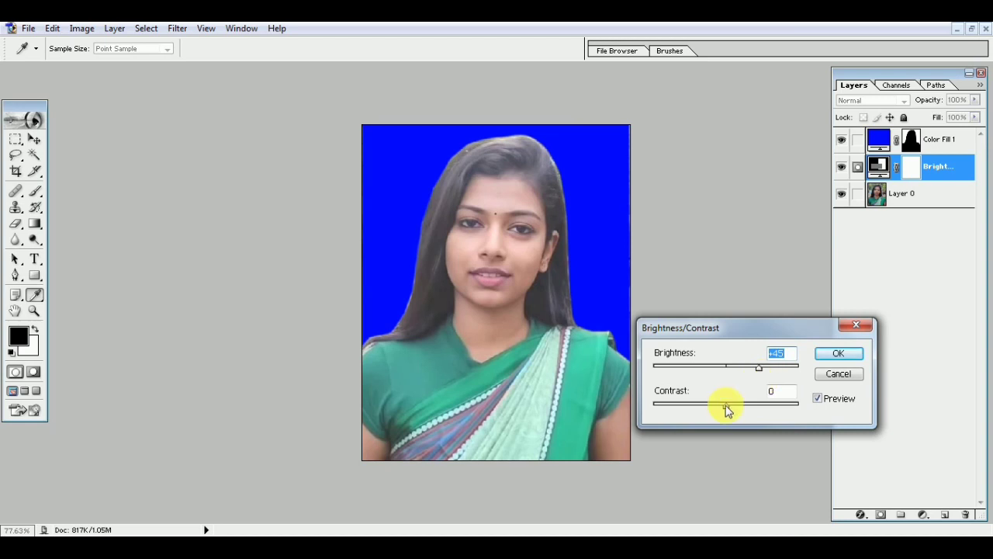
{"action": "left_click_drag", "start_coordinate": [726, 405], "coordinate": [740, 405]}
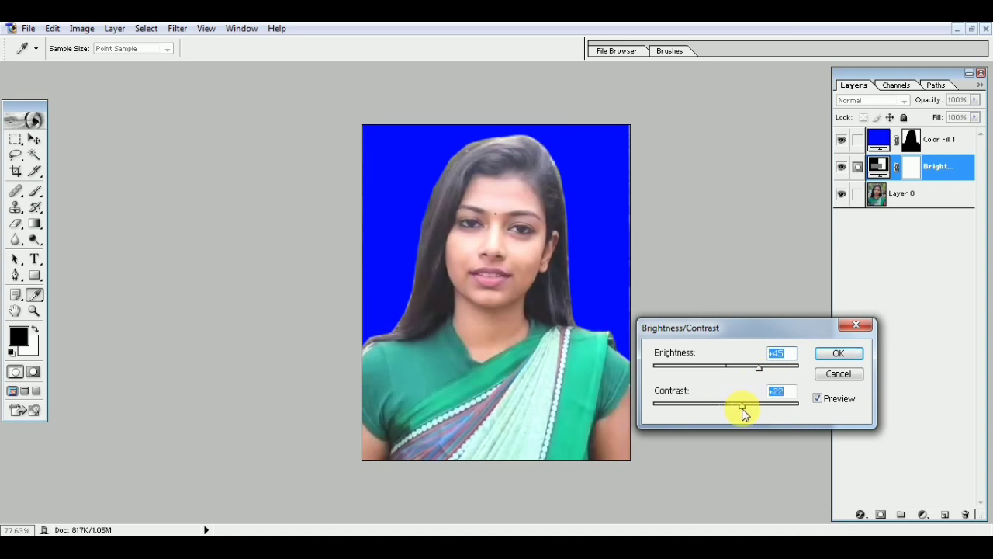
{"action": "left_click", "coordinate": [840, 353]}
{"action": "key", "text": "p"}
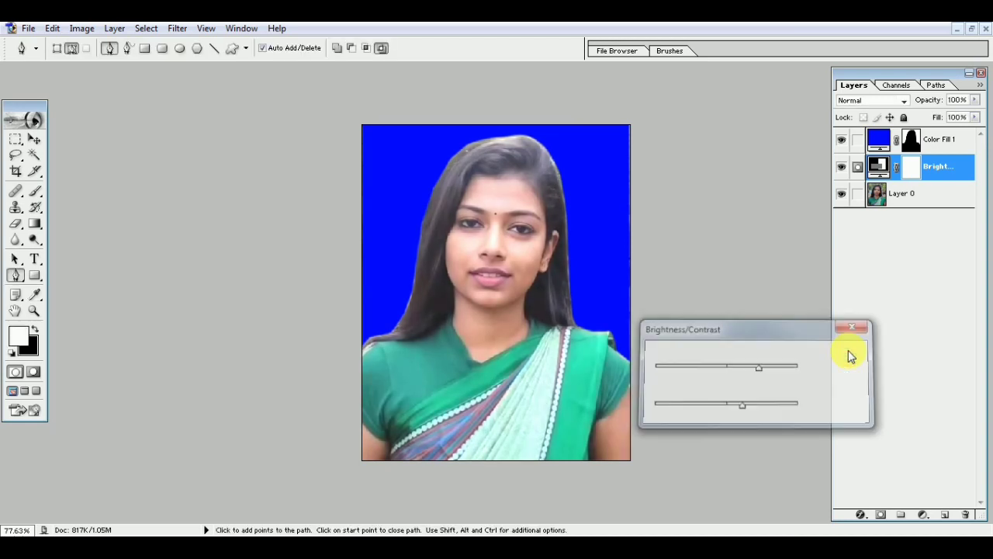
{"action": "key", "text": "x"}
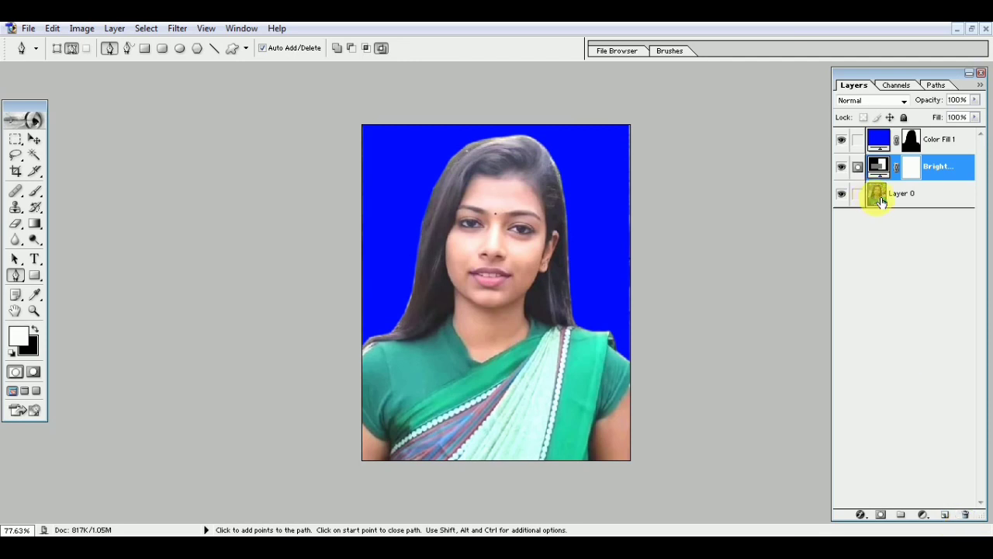
Add a Selective Color layer above Layer 0 with Black in the Reds set to -44%.
{"action": "left_click", "coordinate": [881, 202]}
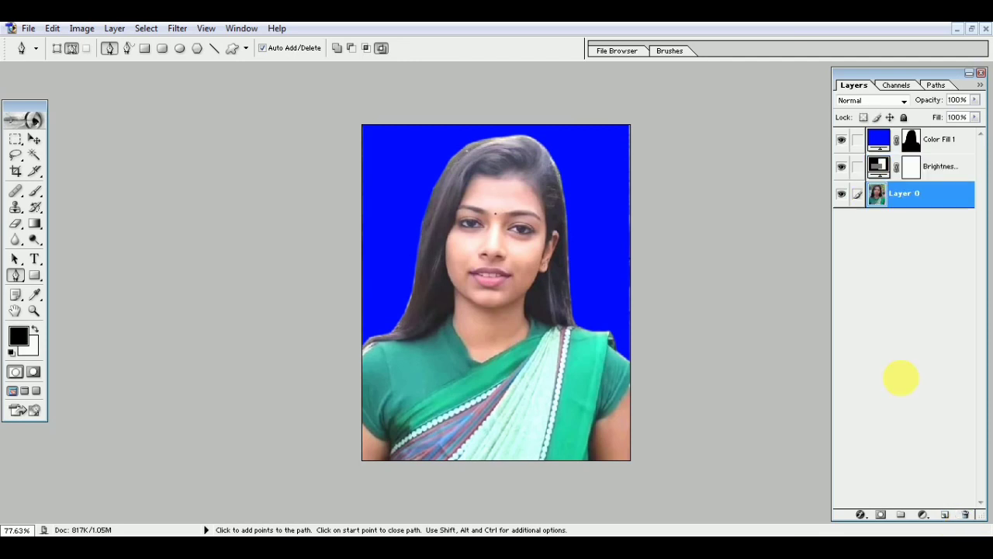
{"action": "left_click", "coordinate": [933, 516]}
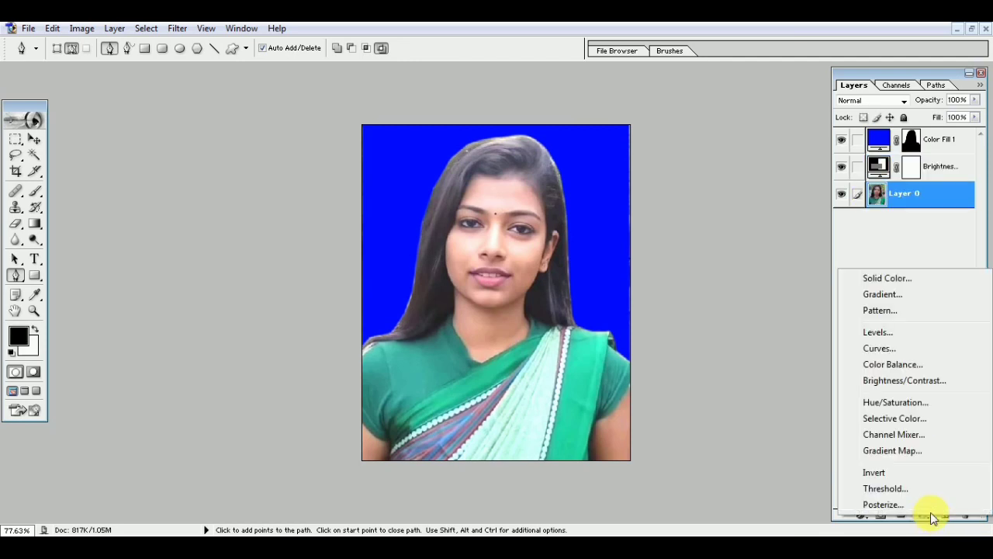
{"action": "left_click", "coordinate": [902, 426]}
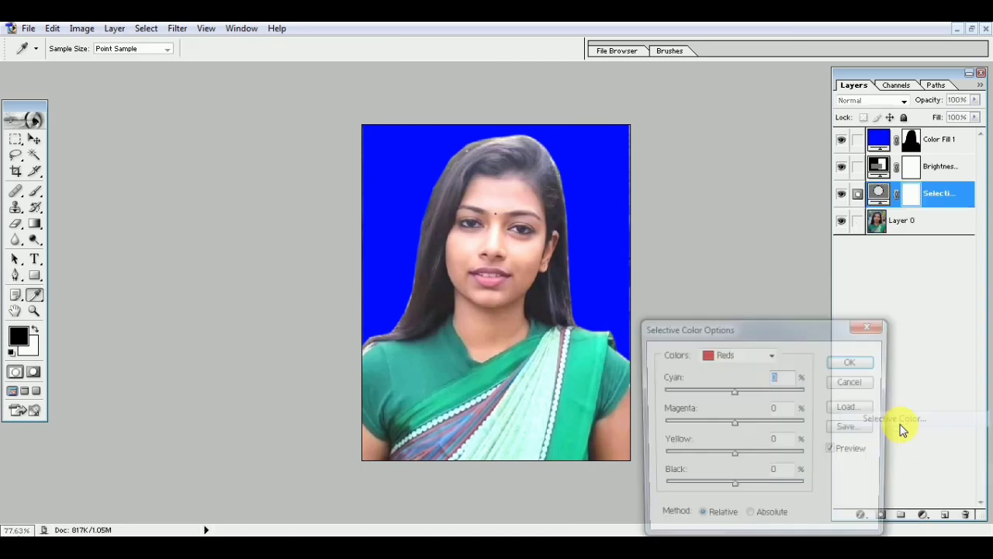
{"action": "left_click_drag", "start_coordinate": [747, 328], "coordinate": [777, 184]}
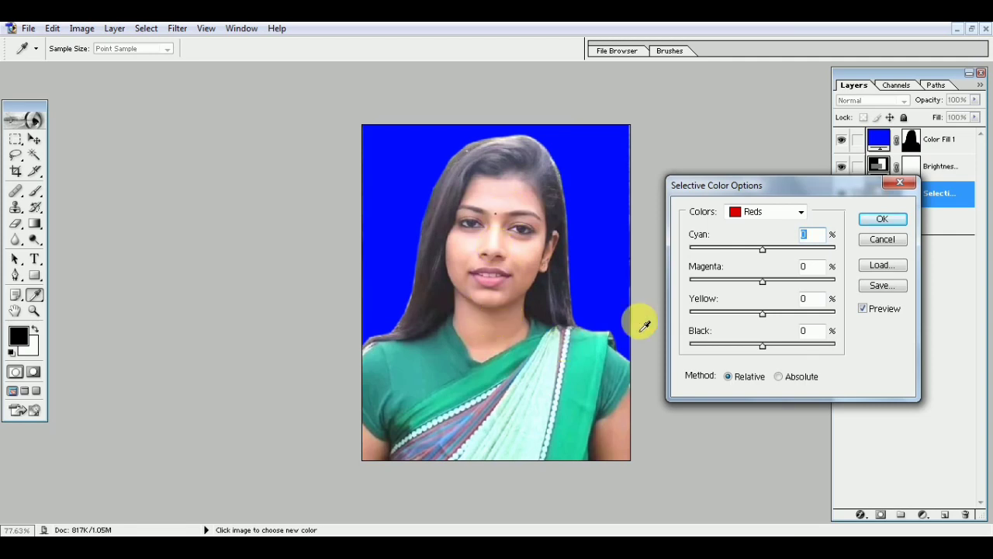
{"action": "left_click", "coordinate": [801, 212]}
{"action": "left_click", "coordinate": [792, 214]}
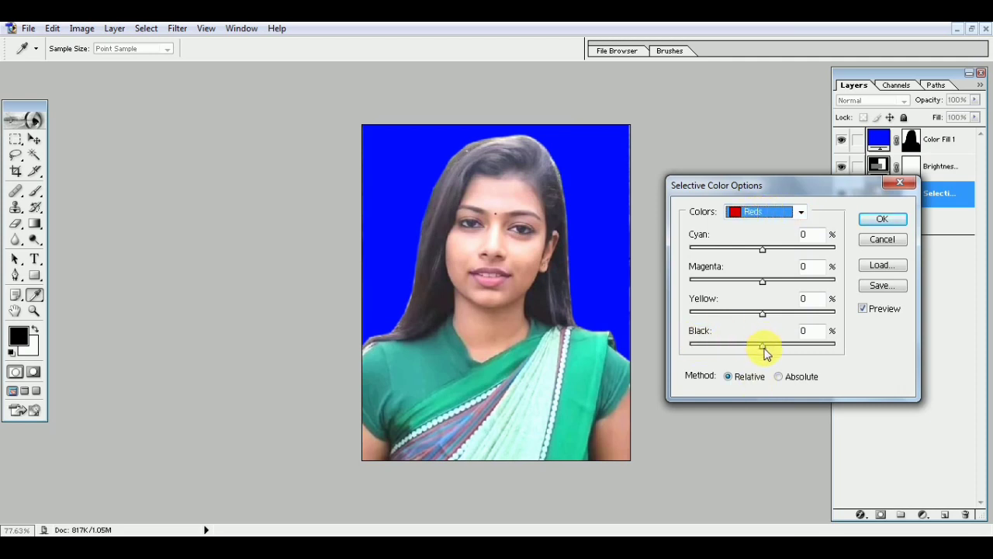
{"action": "left_click_drag", "start_coordinate": [764, 351], "coordinate": [739, 354]}
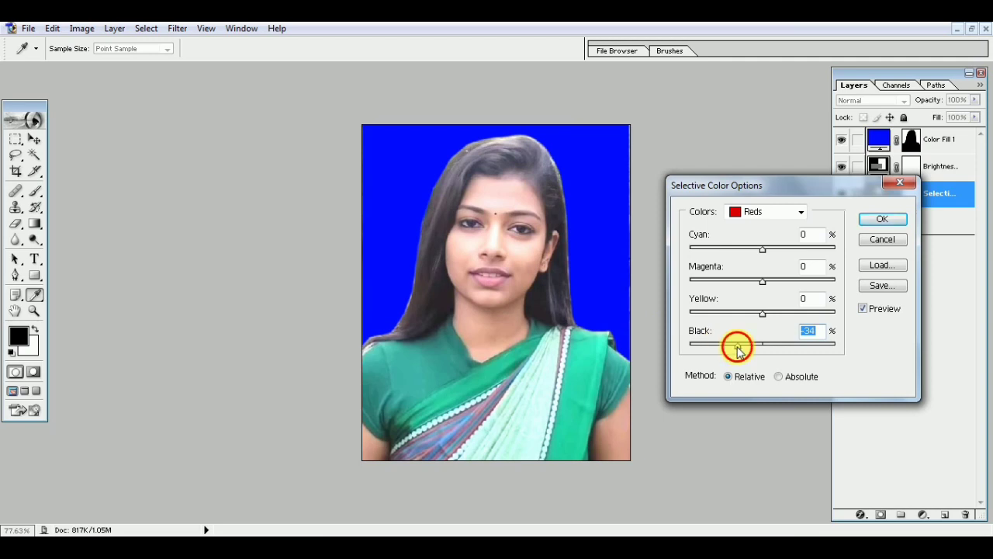
{"action": "left_click_drag", "start_coordinate": [737, 348], "coordinate": [731, 346]}
{"action": "left_click", "coordinate": [877, 220]}
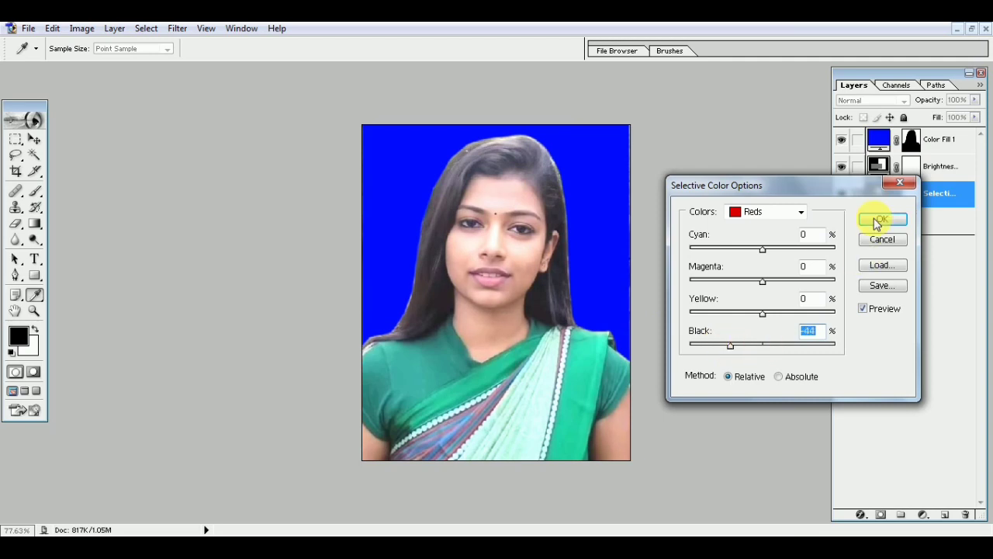
{"action": "left_click", "coordinate": [803, 212]}
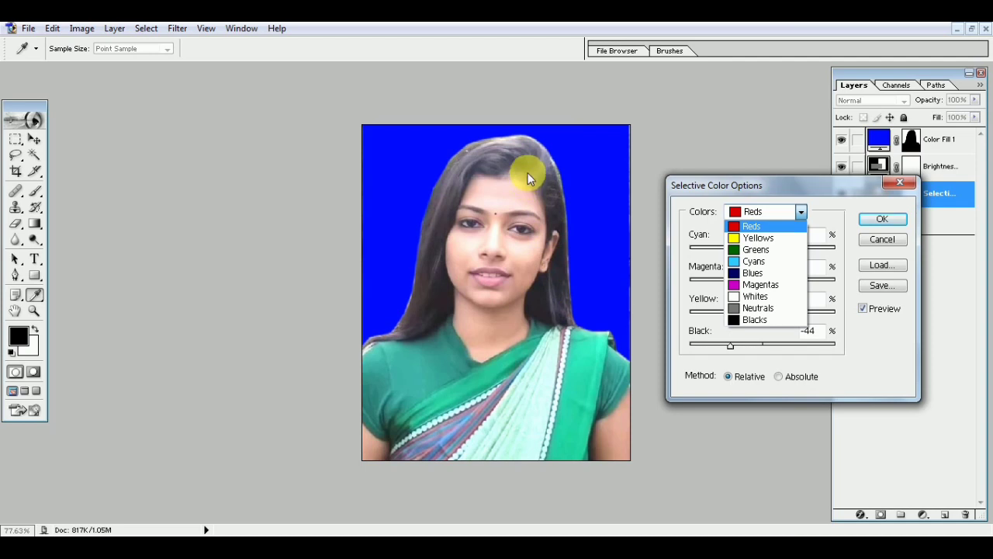
Try the Blacks and Neutrals black sliders, then apply Selective Color with Neutrals black at 0%.
{"action": "left_click", "coordinate": [750, 321]}
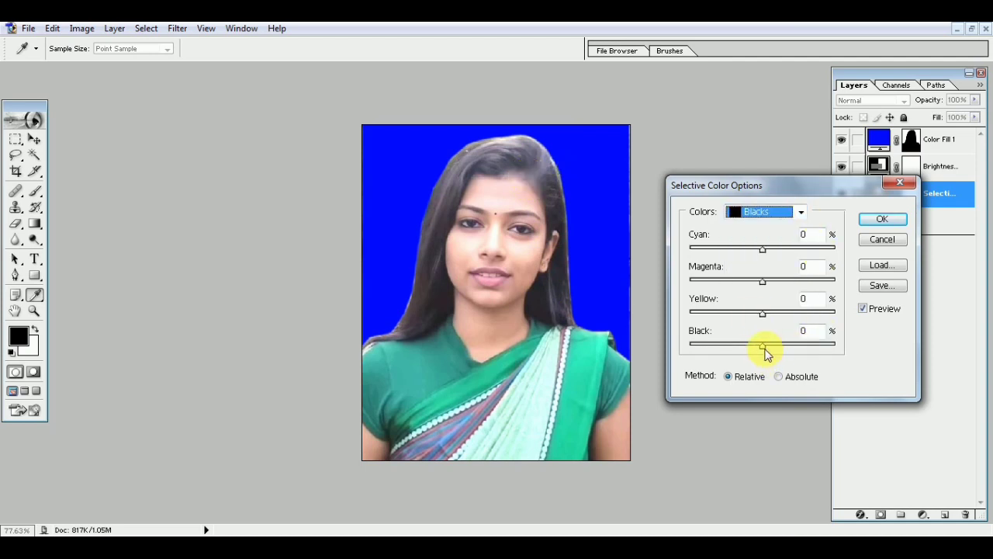
{"action": "left_click_drag", "start_coordinate": [764, 346], "coordinate": [780, 346]}
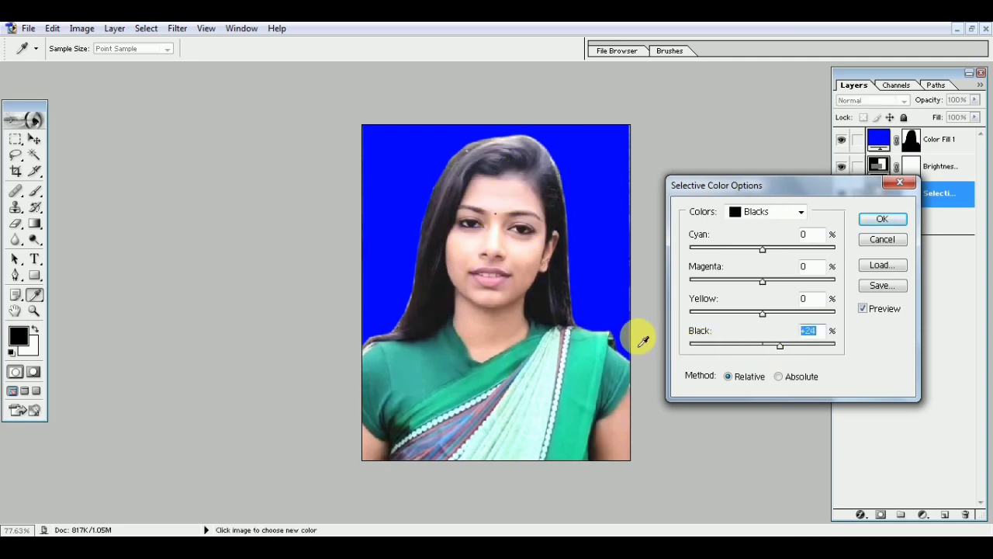
{"action": "left_click_drag", "start_coordinate": [780, 347], "coordinate": [767, 350]}
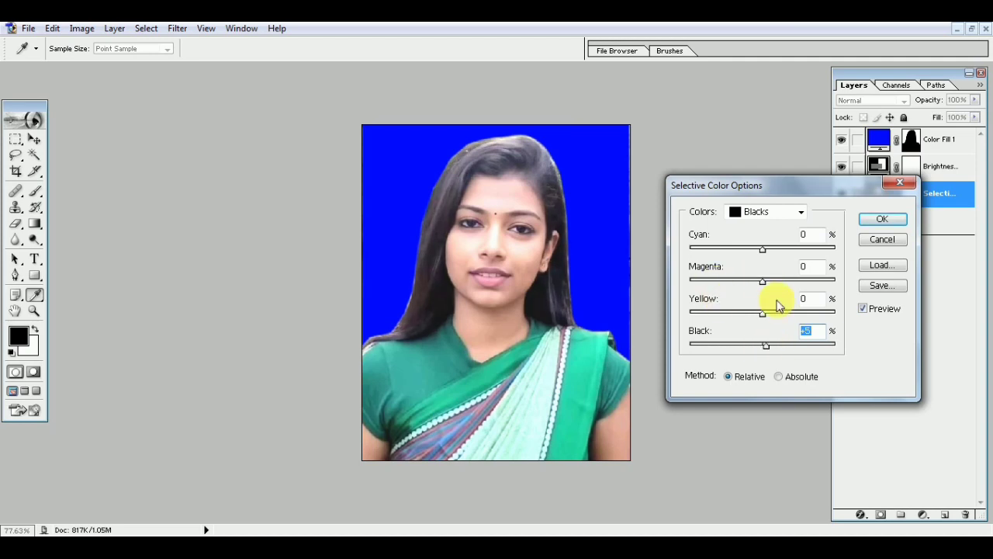
{"action": "left_click", "coordinate": [801, 212]}
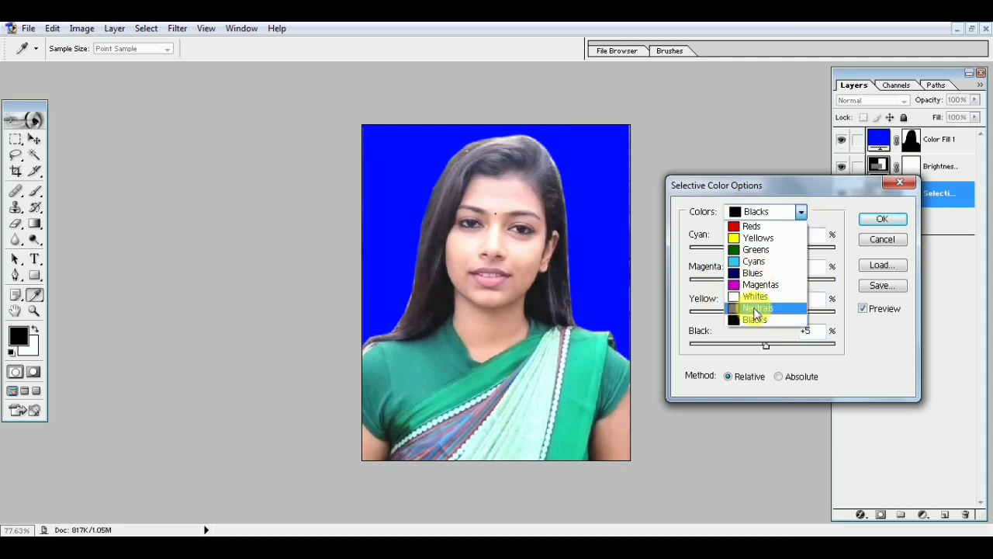
{"action": "left_click", "coordinate": [756, 310]}
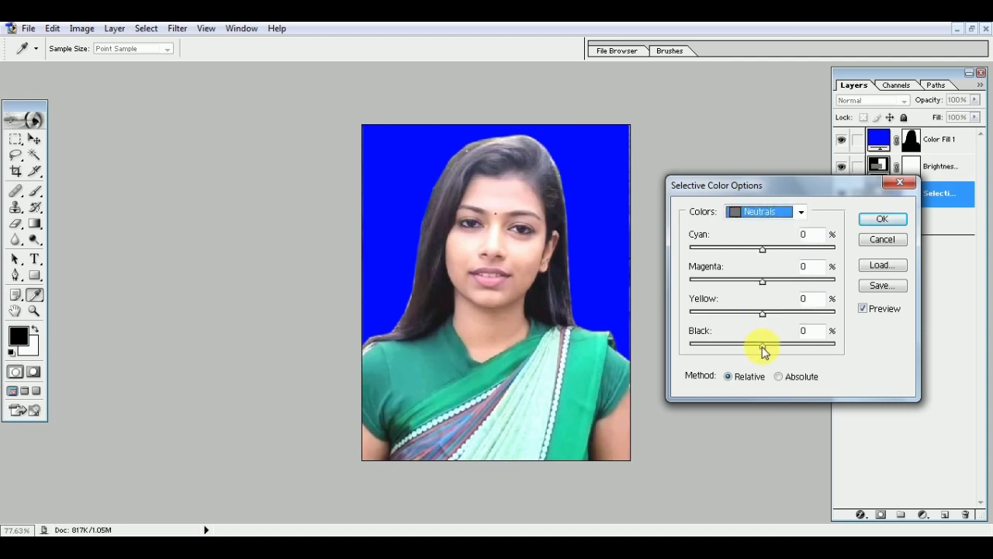
{"action": "left_click_drag", "start_coordinate": [763, 351], "coordinate": [737, 351]}
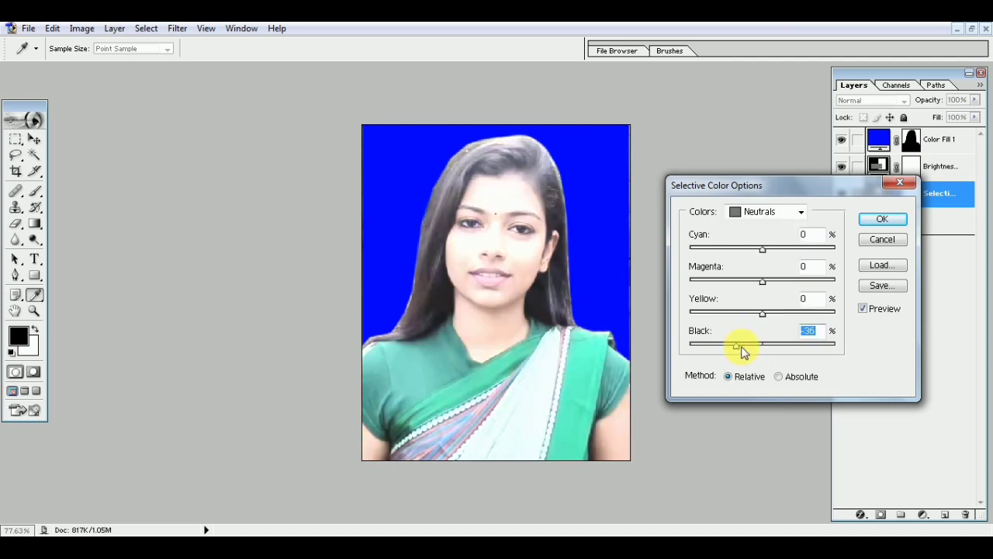
{"action": "left_click_drag", "start_coordinate": [744, 349], "coordinate": [789, 355]}
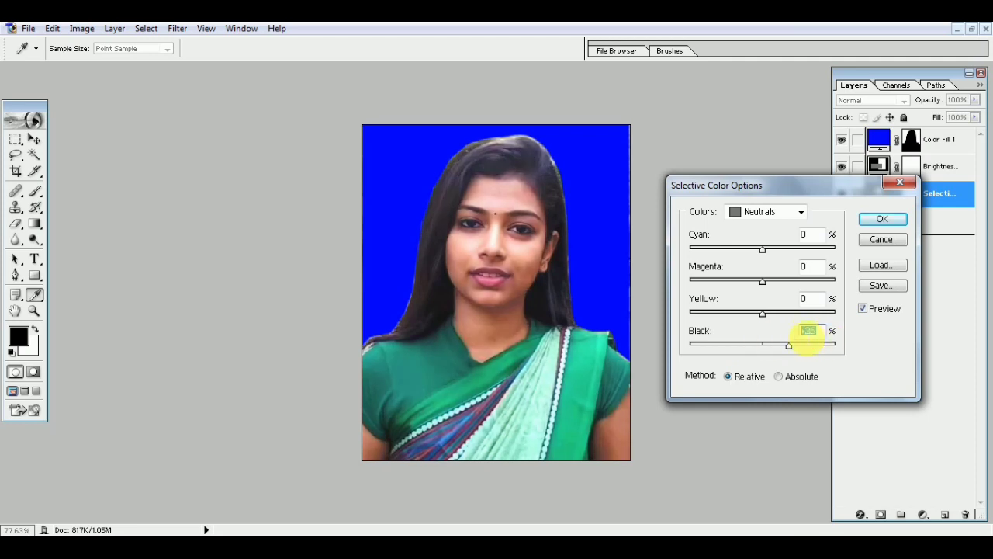
{"action": "type", "text": "0"}
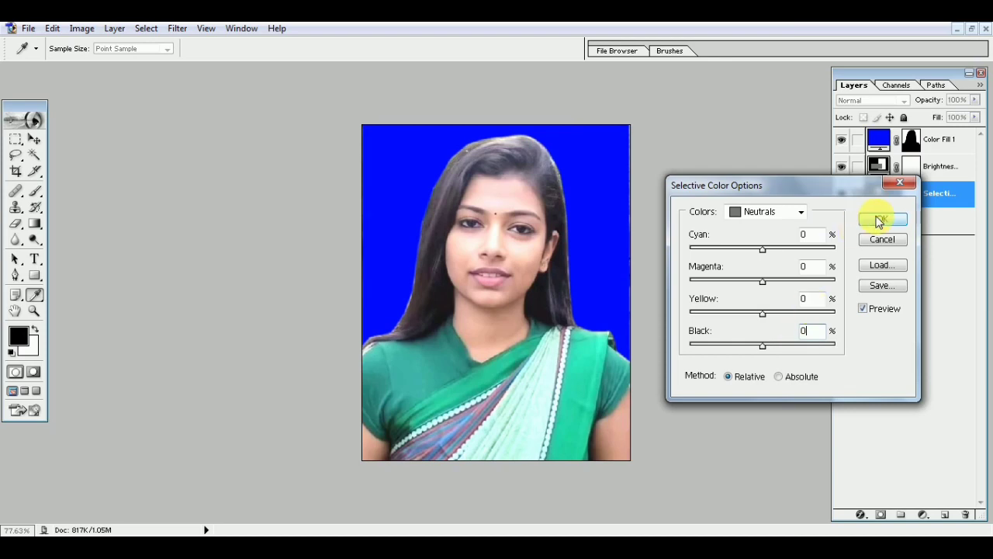
{"action": "left_click", "coordinate": [882, 220]}
{"action": "key", "text": "p"}
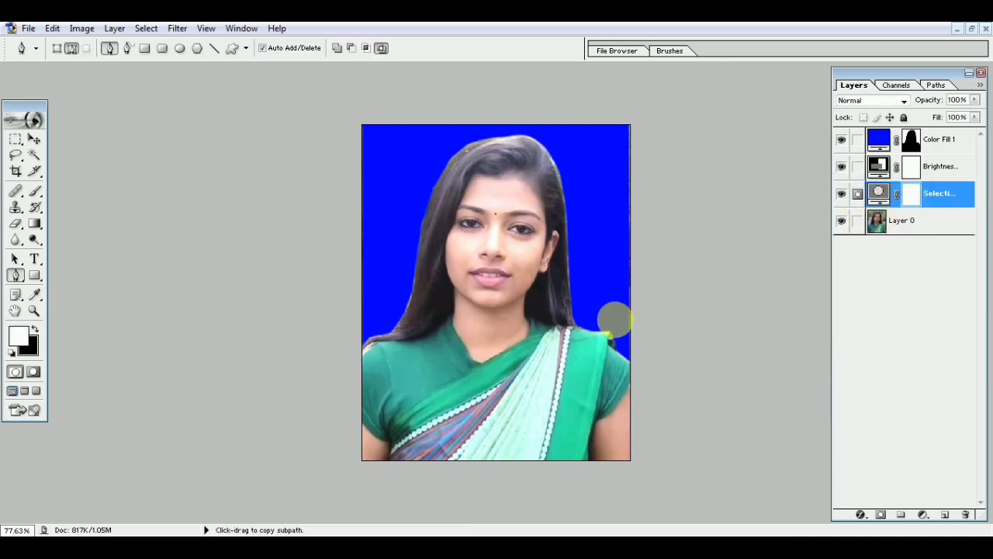
{"action": "scroll", "coordinate": [617, 325], "scroll_direction": "up", "scroll_amount": 2}
{"action": "scroll", "coordinate": [617, 324], "scroll_direction": "down", "scroll_amount": 2}
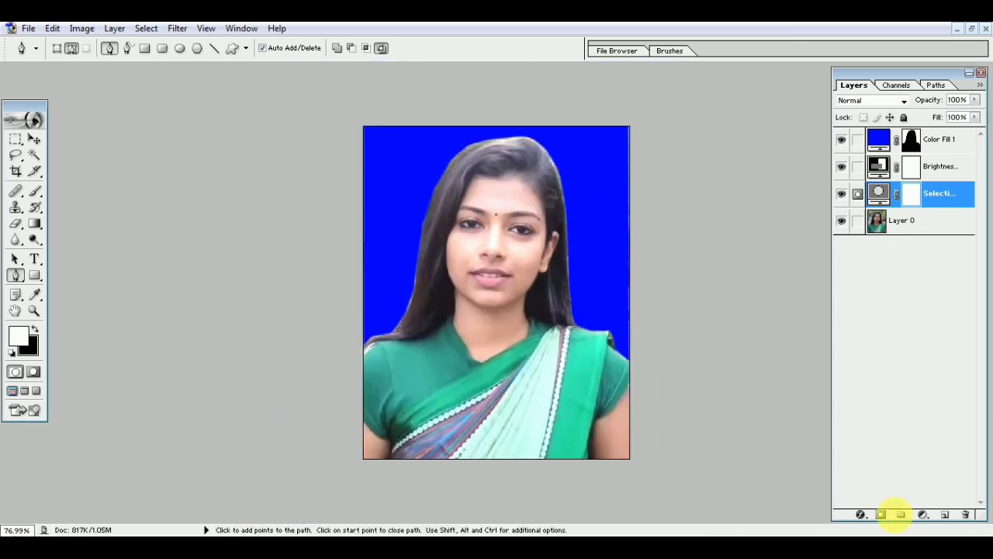
{"action": "left_click", "coordinate": [902, 225]}
{"action": "left_click", "coordinate": [932, 514]}
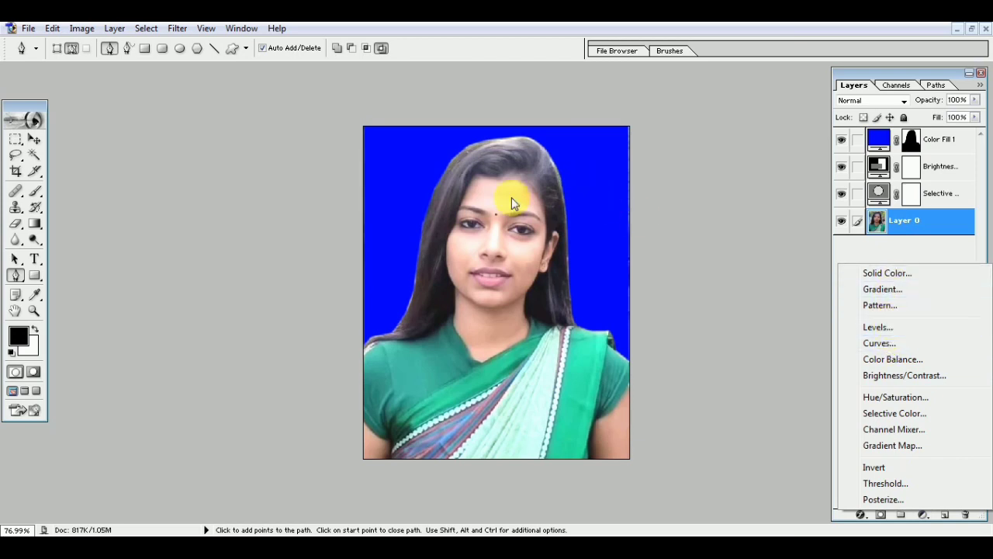
{"action": "left_click", "coordinate": [884, 328]}
{"action": "mouse_move", "coordinate": [784, 327]}
{"action": "left_mouse_down"}
{"action": "mouse_move", "coordinate": [734, 326]}
{"action": "mouse_move", "coordinate": [799, 327]}
{"action": "mouse_move", "coordinate": [761, 328]}
{"action": "mouse_move", "coordinate": [785, 330]}
{"action": "left_mouse_up"}
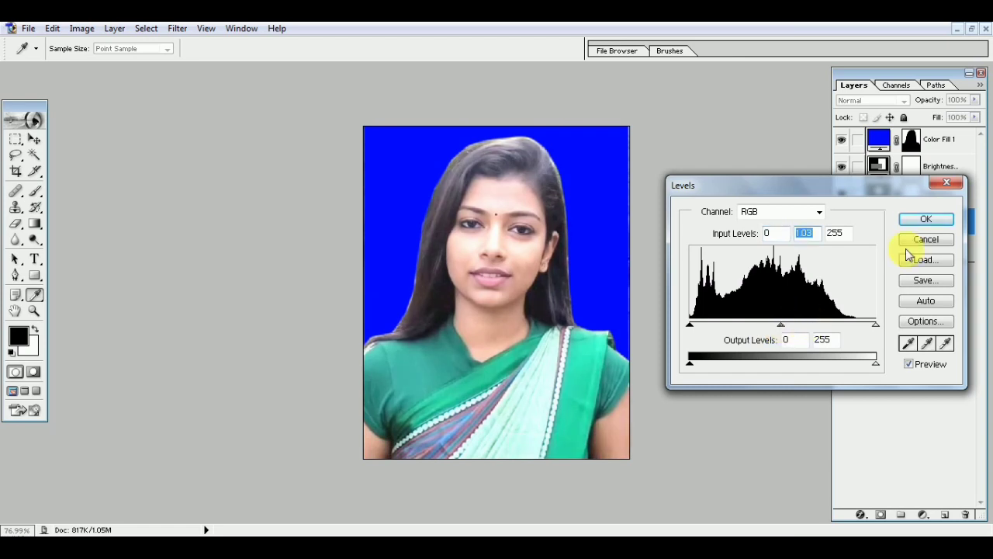
{"action": "right_click", "coordinate": [590, 306]}
{"action": "left_click", "coordinate": [803, 376]}
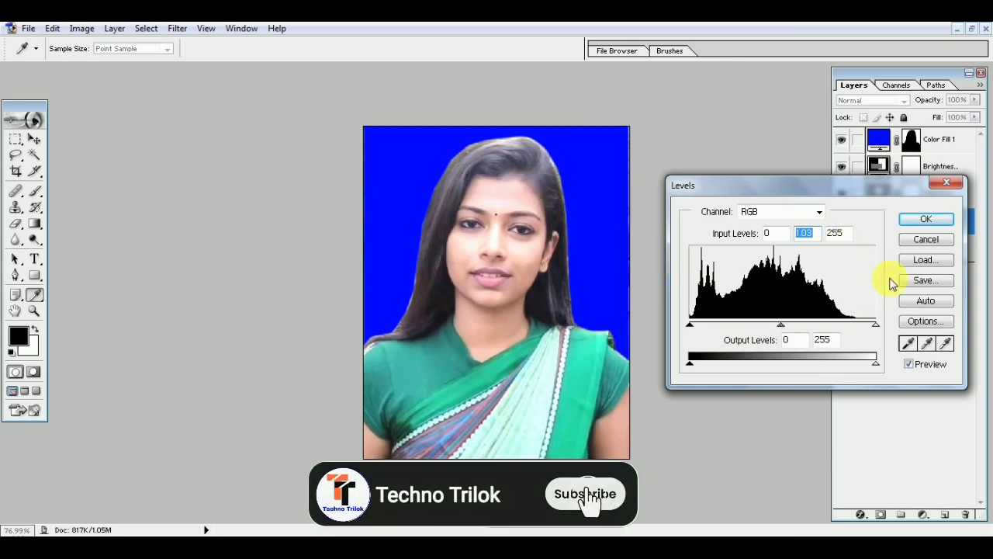
{"action": "left_click", "coordinate": [922, 239]}
{"action": "key", "text": "p"}
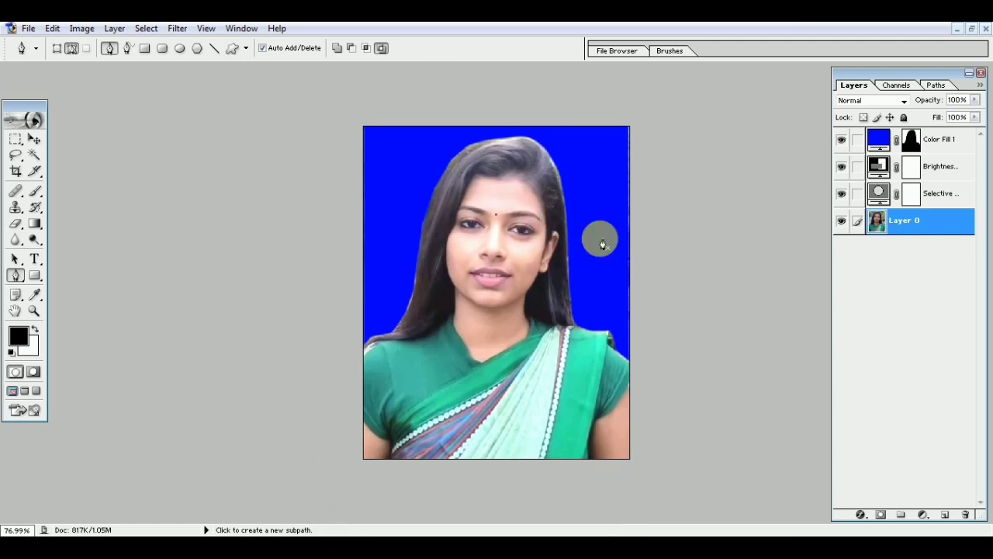
Merge Color Fill 1, Brightness and Selective Color layers down into Layer 0.
{"action": "left_click", "coordinate": [973, 28]}
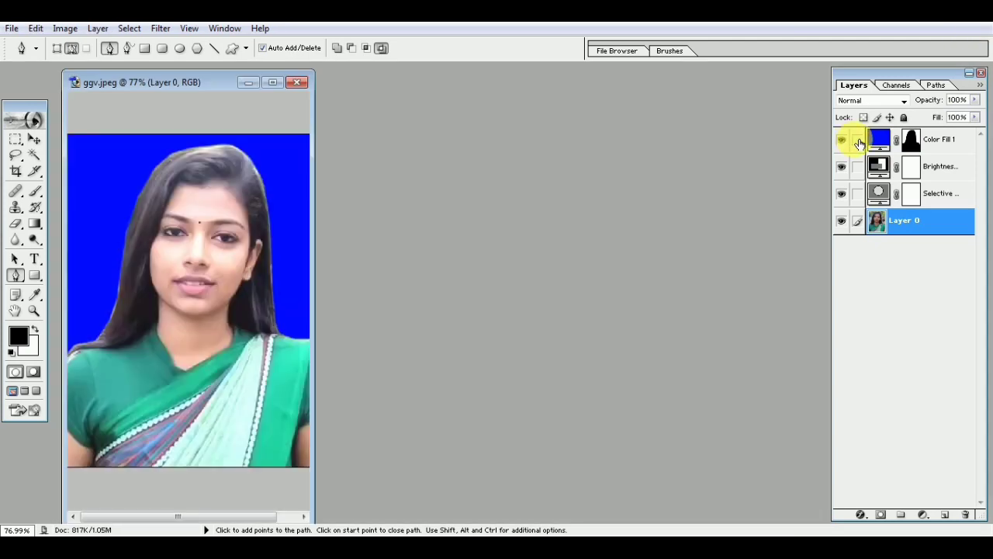
{"action": "left_click", "coordinate": [857, 140]}
{"action": "left_click", "coordinate": [857, 166]}
{"action": "left_click", "coordinate": [858, 193]}
{"action": "key", "text": "ctrl+e"}
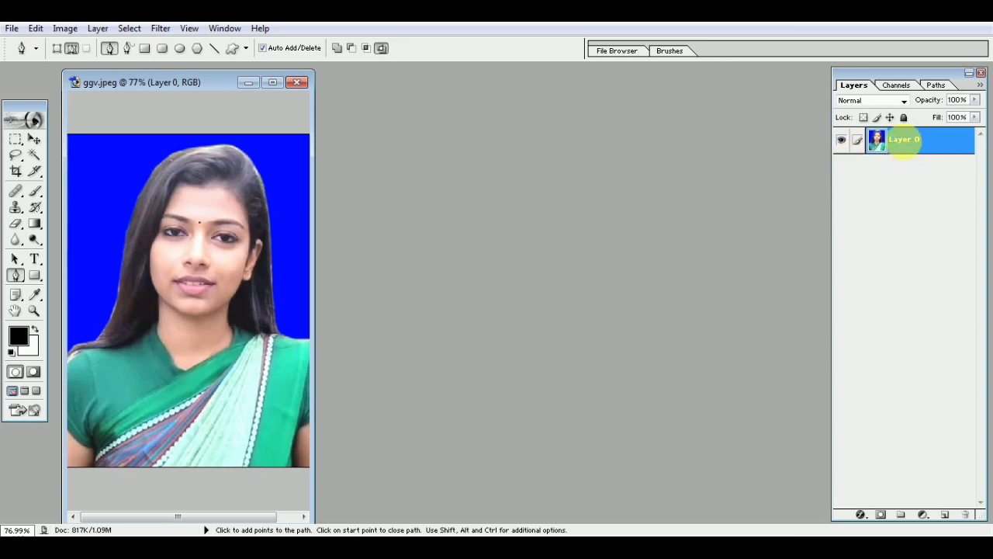
{"action": "left_click", "coordinate": [287, 165]}
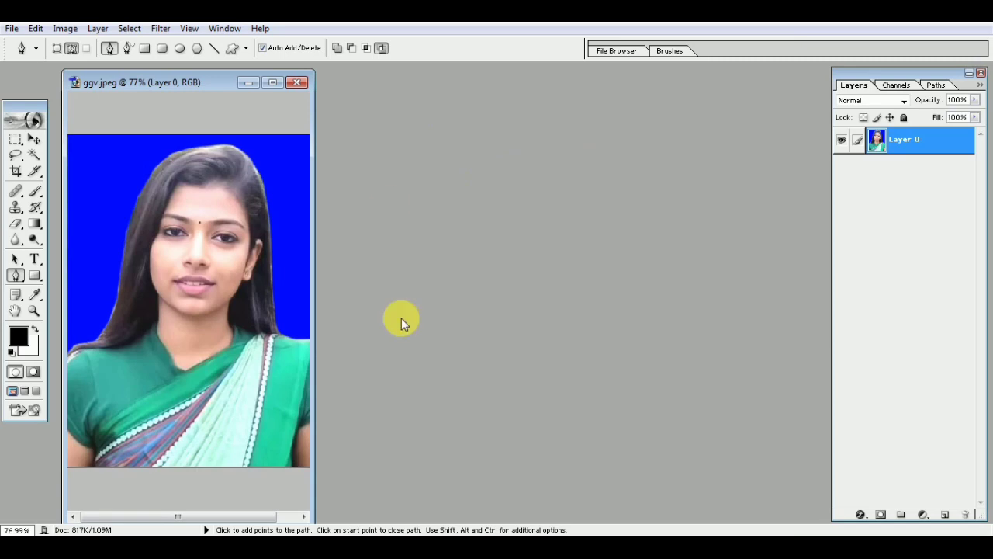
Create a blank 4 x 6 inch, 300 ppi document beside the portrait.
{"action": "left_click", "coordinate": [12, 30]}
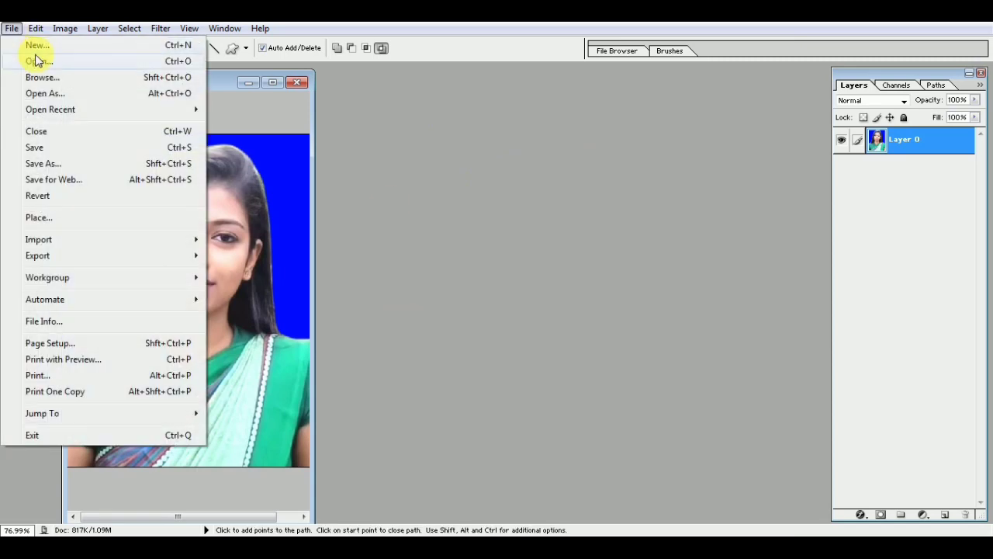
{"action": "left_click", "coordinate": [36, 45]}
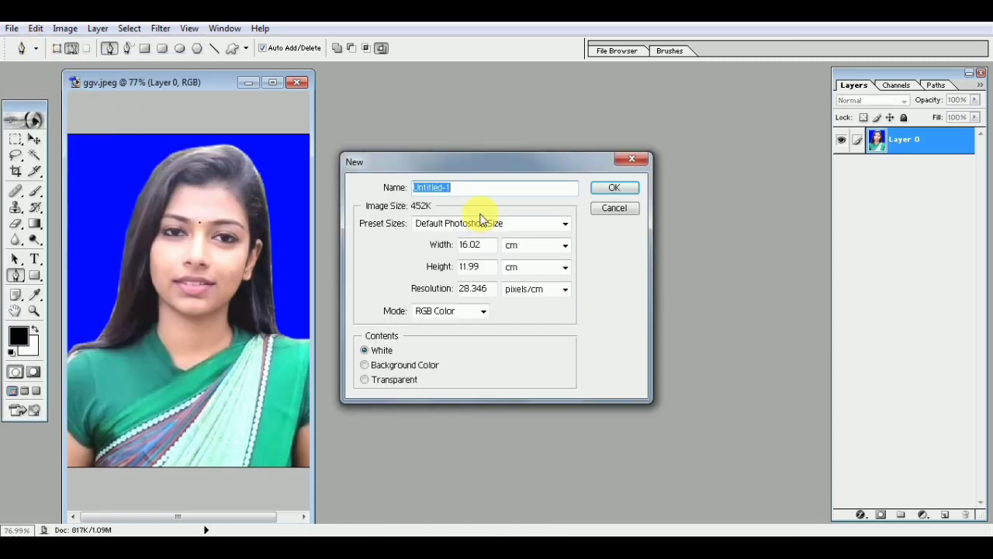
{"action": "left_click", "coordinate": [450, 223]}
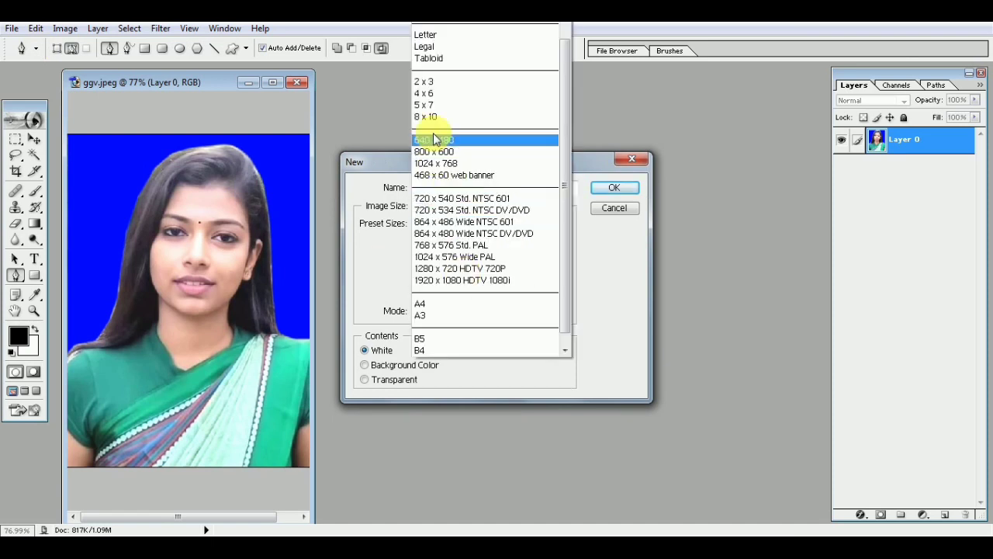
{"action": "left_click", "coordinate": [435, 95]}
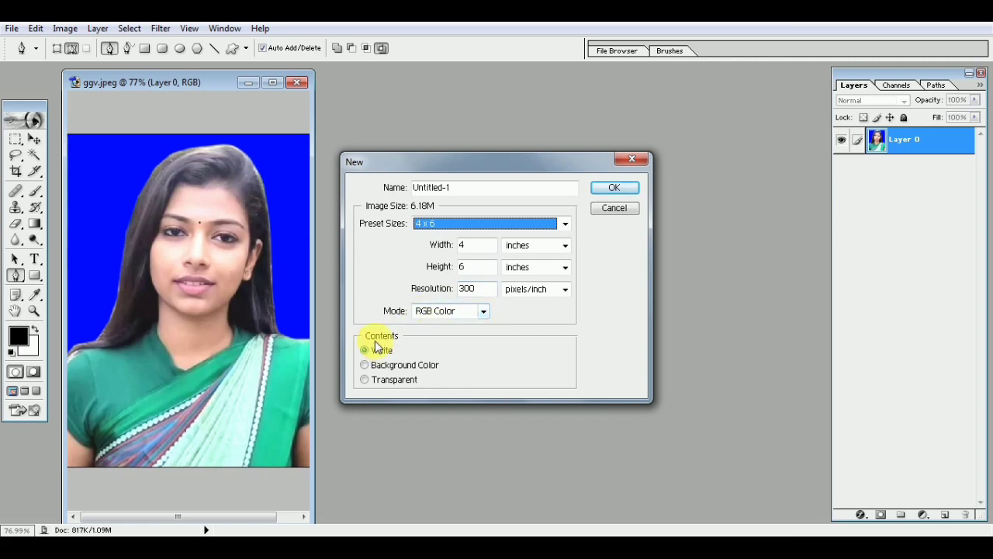
{"action": "left_click", "coordinate": [630, 190]}
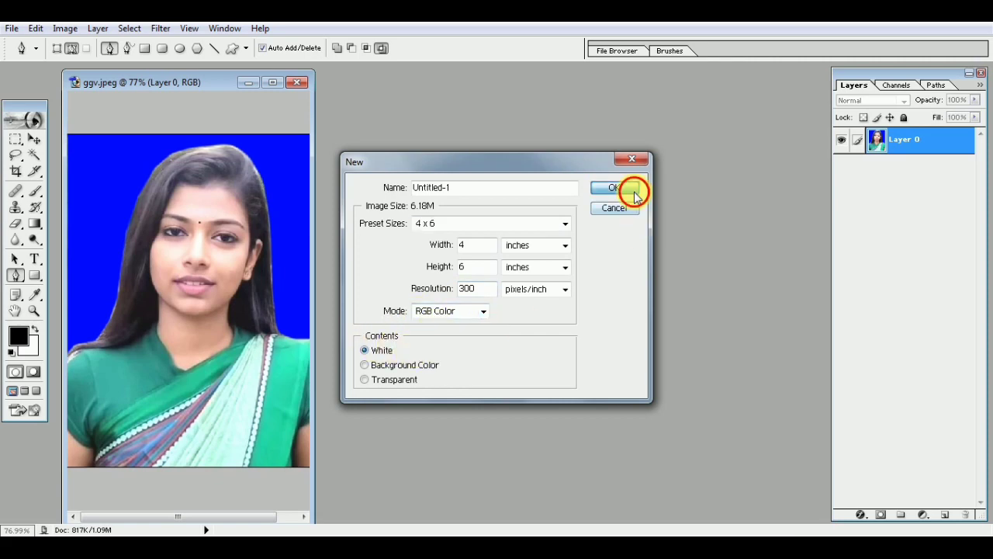
{"action": "left_click_drag", "start_coordinate": [197, 96], "coordinate": [466, 98]}
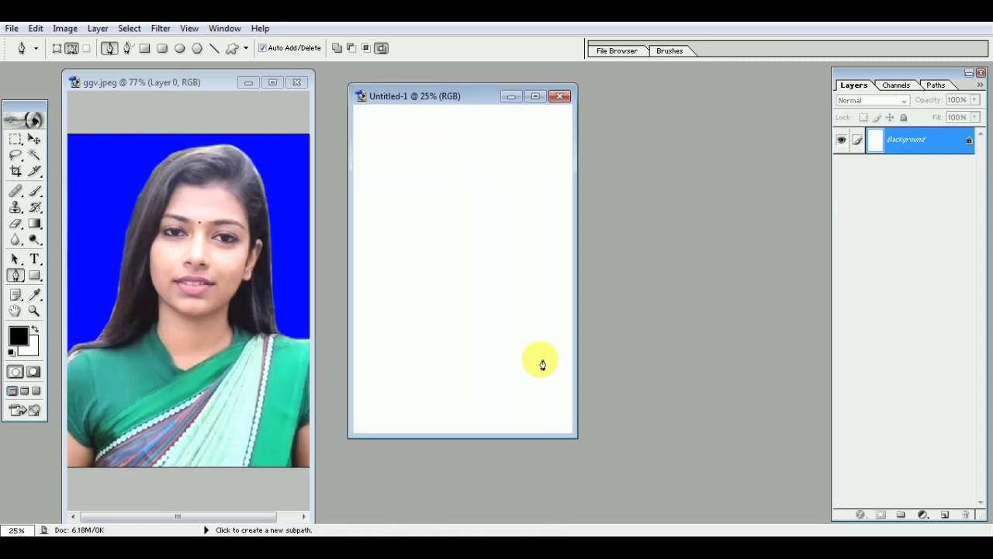
{"action": "left_click_drag", "start_coordinate": [577, 439], "coordinate": [706, 504]}
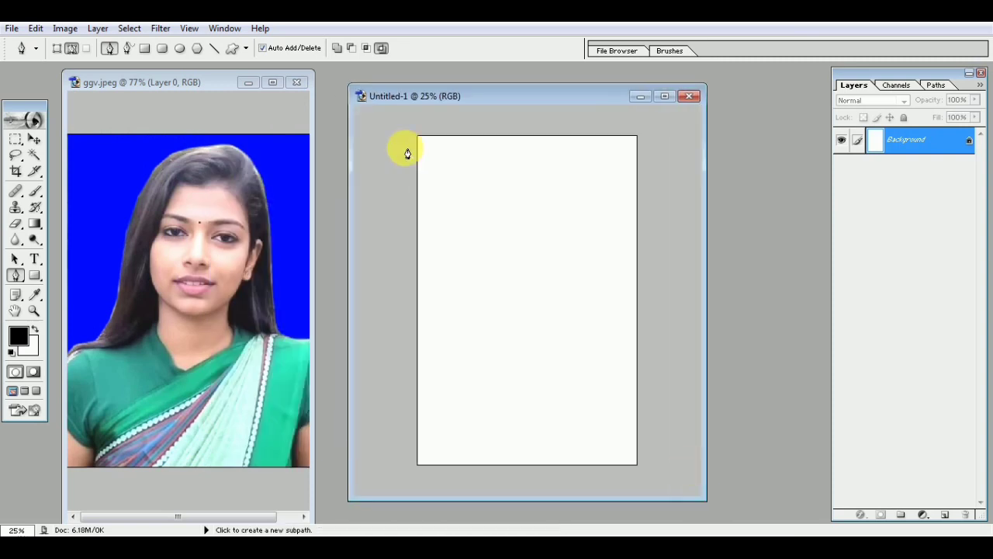
{"action": "left_click", "coordinate": [62, 29]}
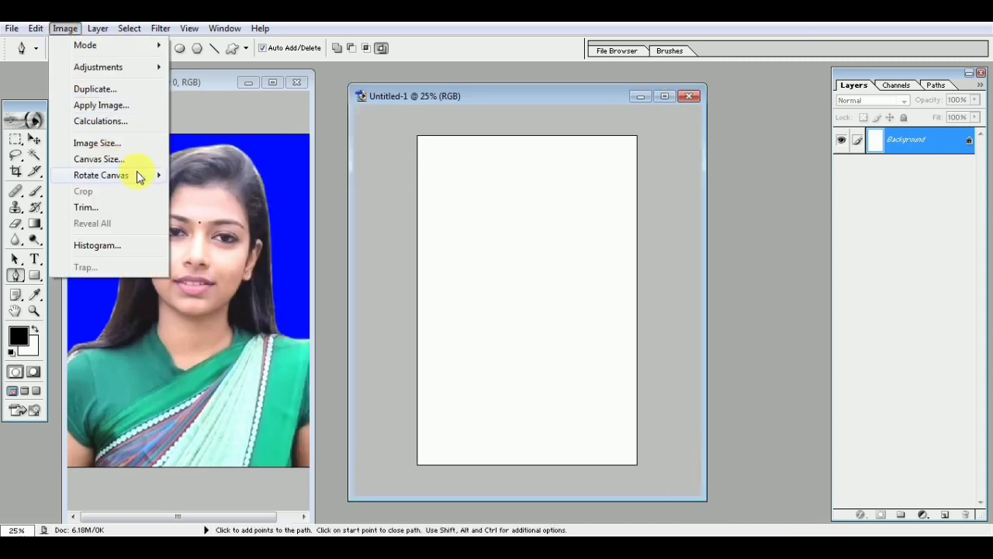
{"action": "mouse_move", "coordinate": [101, 175]}
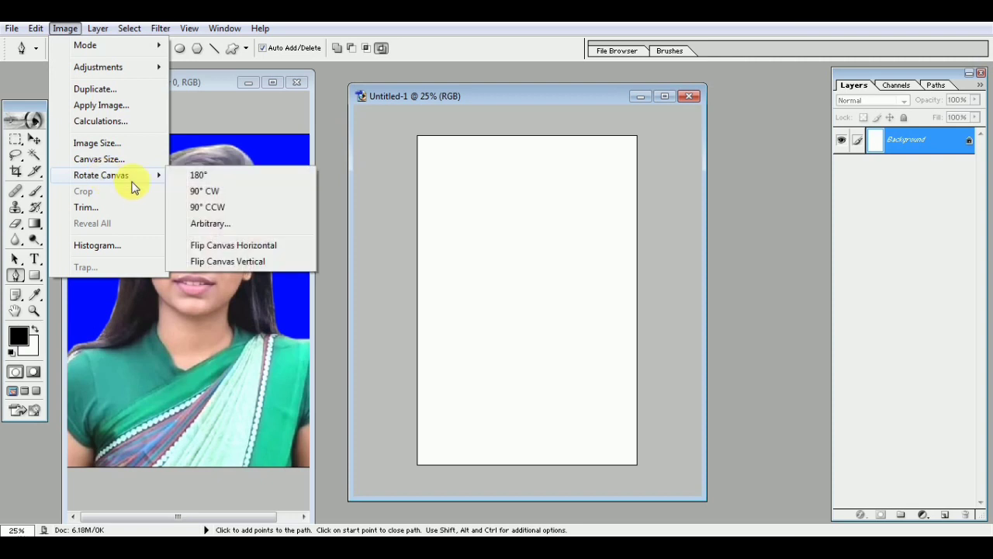
Rotate the blank 4 x 6 sheet 90° to landscape and reposition its window.
{"action": "left_click", "coordinate": [224, 197]}
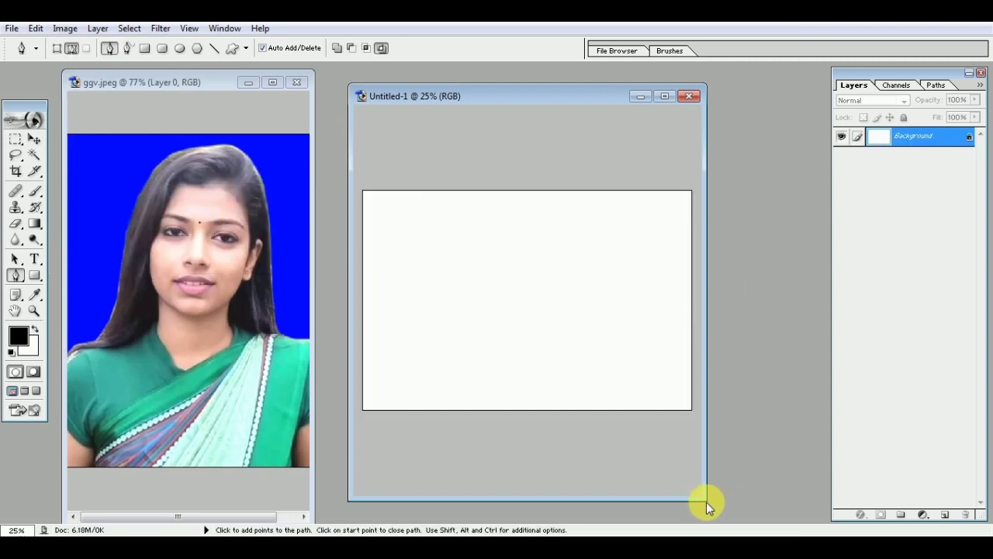
{"action": "left_click_drag", "start_coordinate": [706, 503], "coordinate": [782, 373]}
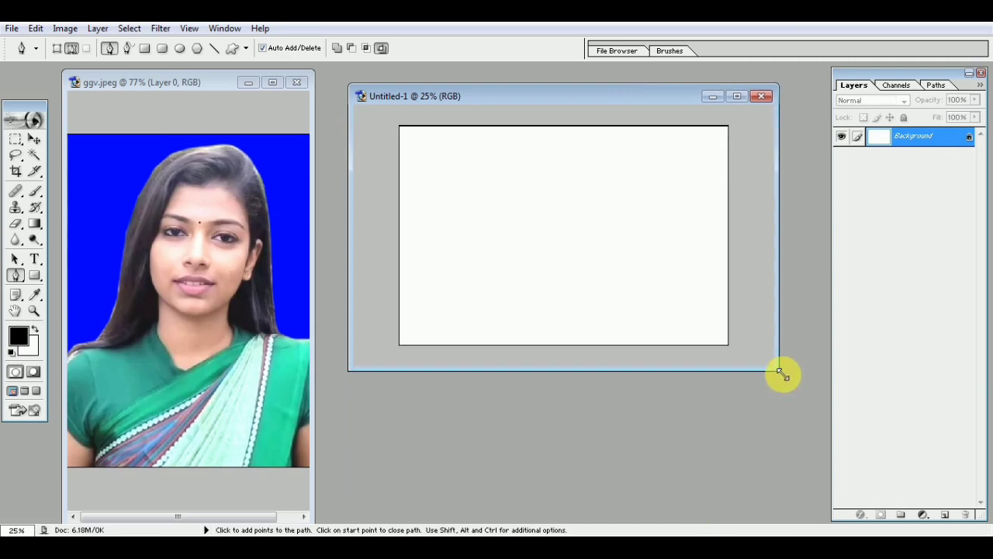
{"action": "left_click_drag", "start_coordinate": [569, 96], "coordinate": [562, 178]}
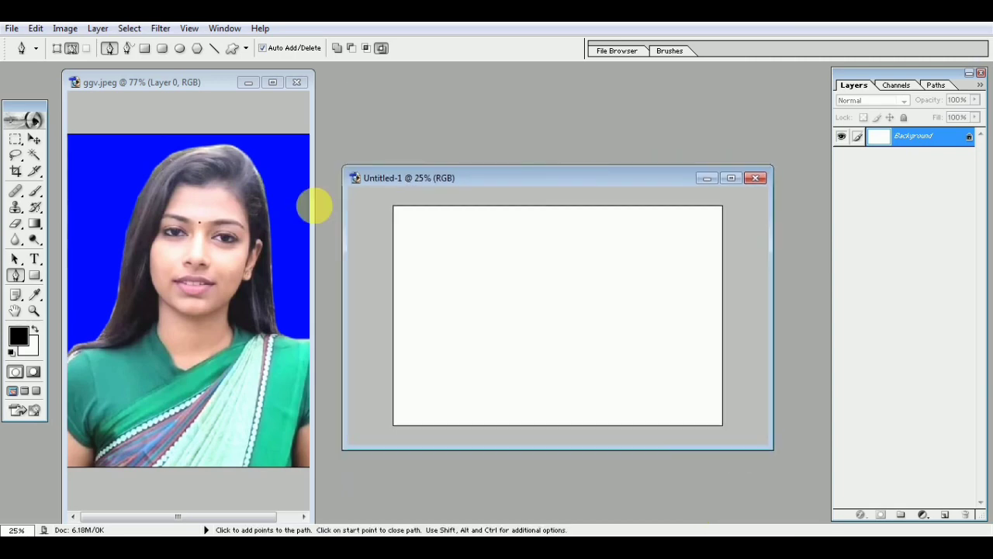
Copy the portrait onto the sheet as Layer 1 with a 5 px black stroke.
{"action": "left_click", "coordinate": [34, 139]}
{"action": "mouse_move", "coordinate": [189, 272]}
{"action": "left_mouse_down"}
{"action": "mouse_move", "coordinate": [191, 333]}
{"action": "mouse_move", "coordinate": [502, 301]}
{"action": "left_mouse_up"}
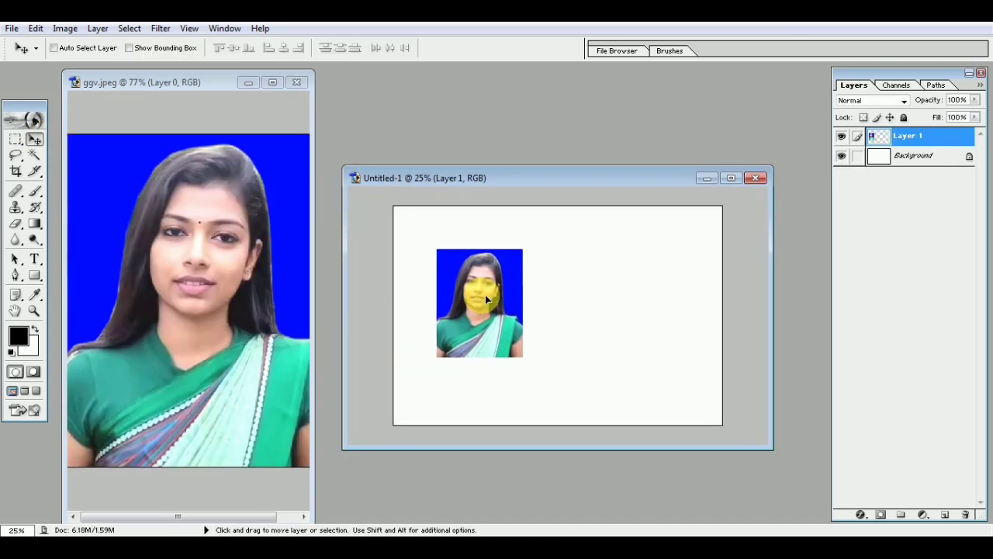
{"action": "left_click", "coordinate": [35, 29]}
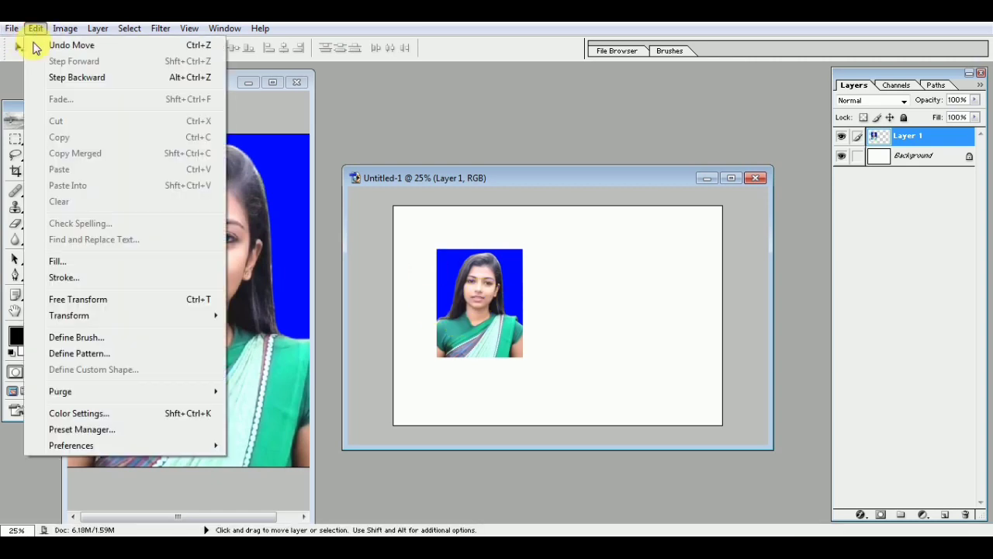
{"action": "left_click", "coordinate": [74, 281]}
{"action": "type", "text": "5"}
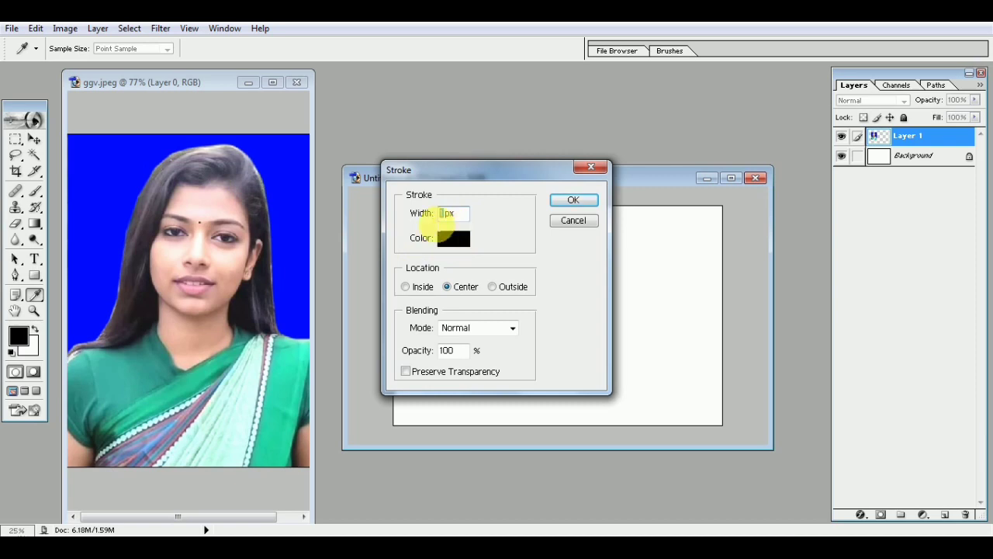
{"action": "left_click", "coordinate": [583, 202]}
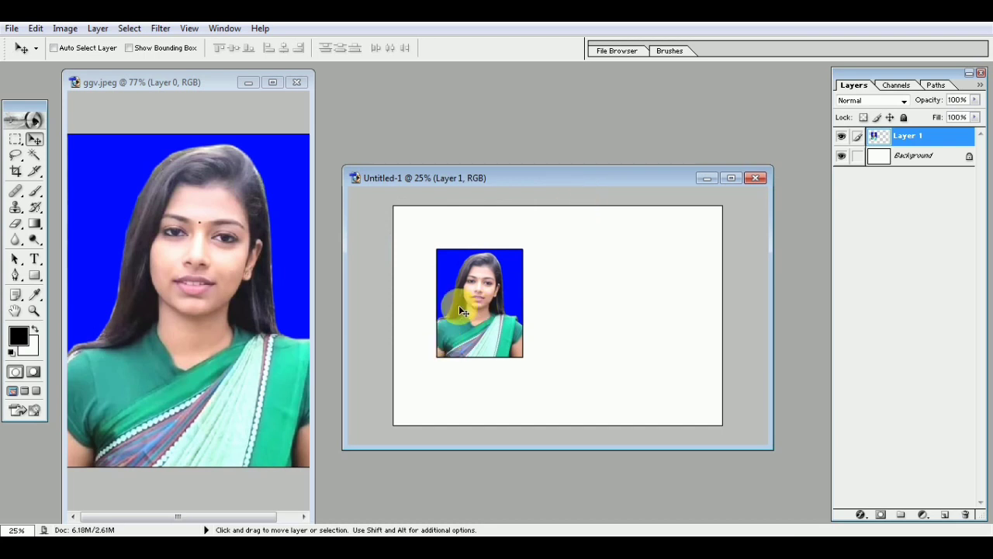
Scale the placed photo down to about 54.9%.
{"action": "key", "text": "ctrl+t"}
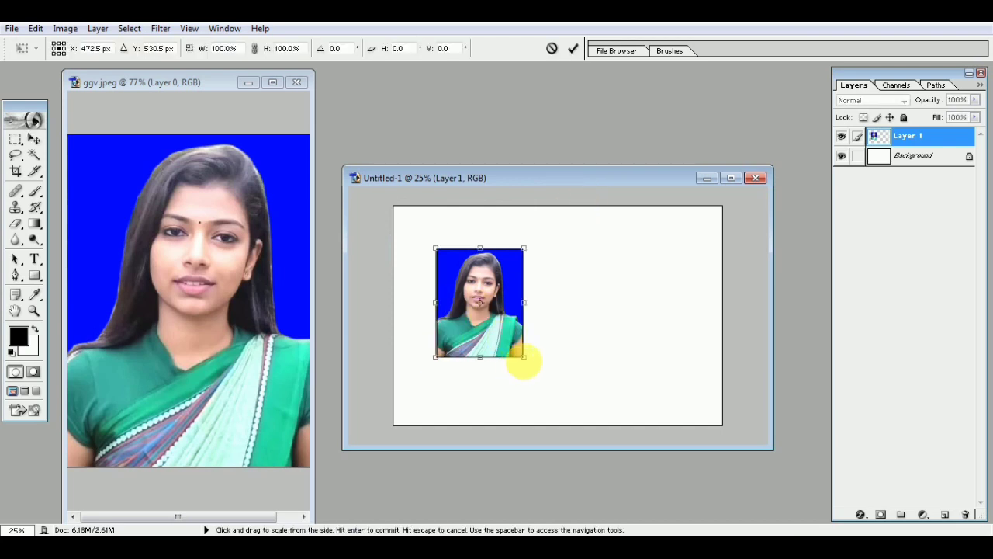
{"action": "left_click_drag", "start_coordinate": [523, 356], "coordinate": [433, 258]}
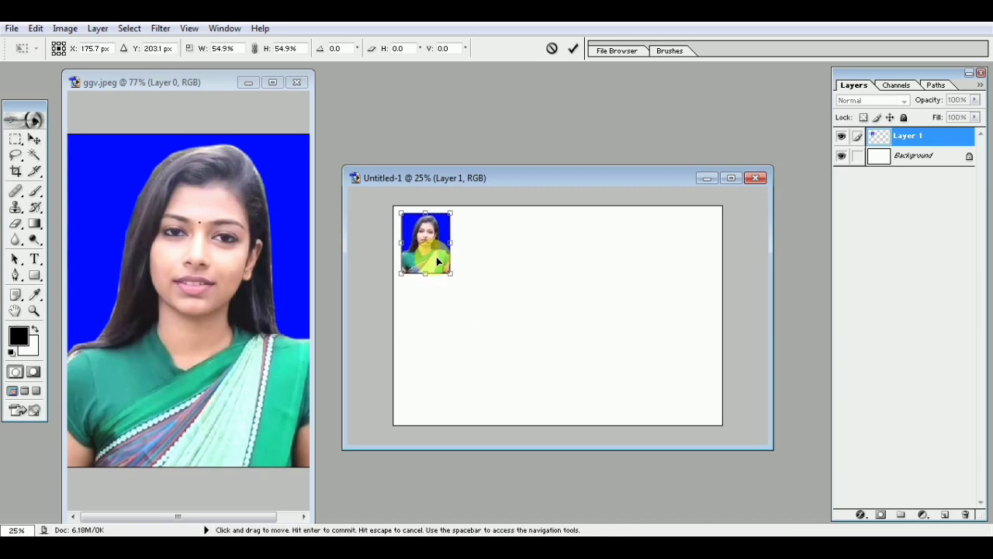
{"action": "left_click", "coordinate": [578, 47]}
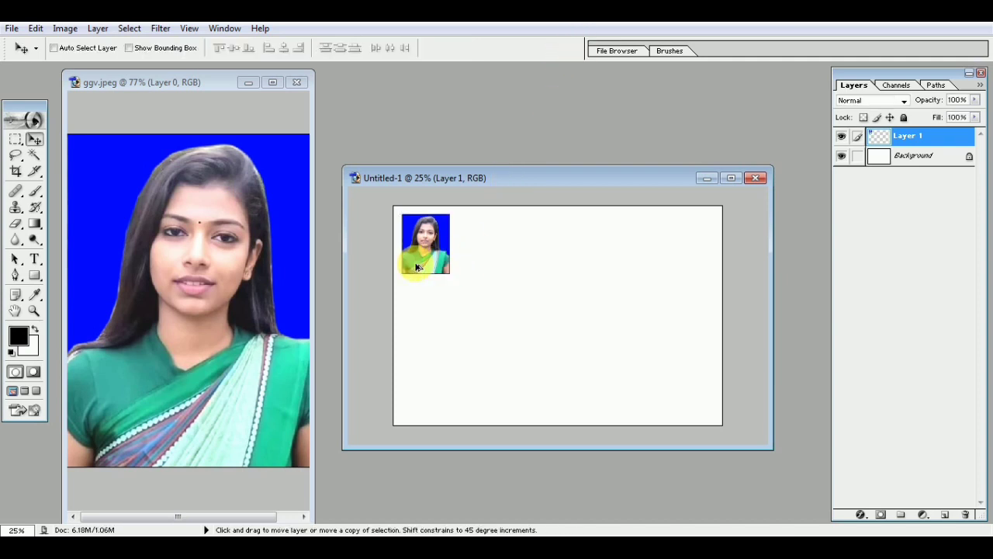
Line up four aligned photo copies across the top and merge them into one layer.
{"action": "mouse_move", "coordinate": [426, 258]}
{"action": "left_mouse_down"}
{"action": "mouse_move", "coordinate": [481, 248]}
{"action": "mouse_move", "coordinate": [540, 257]}
{"action": "left_mouse_up"}
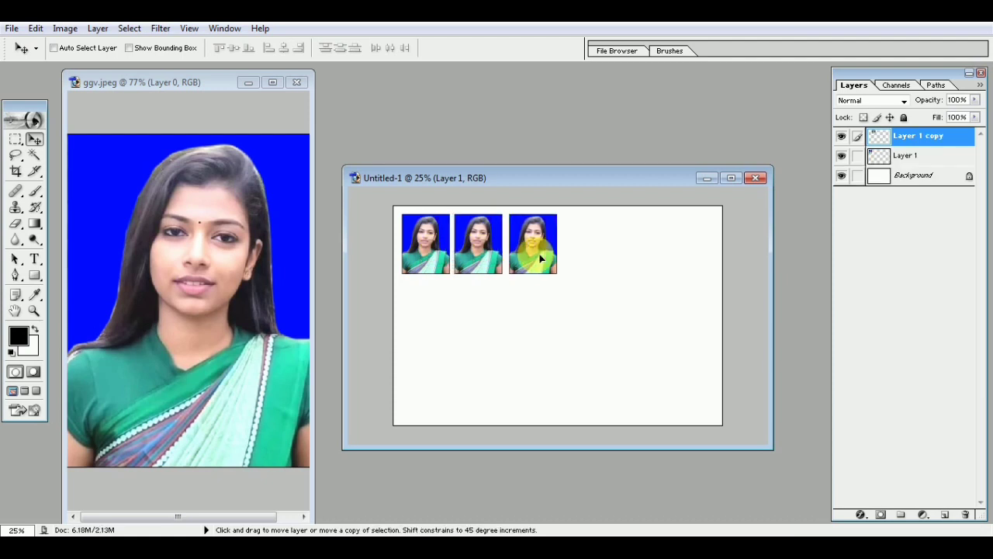
{"action": "key", "text": "Left"}
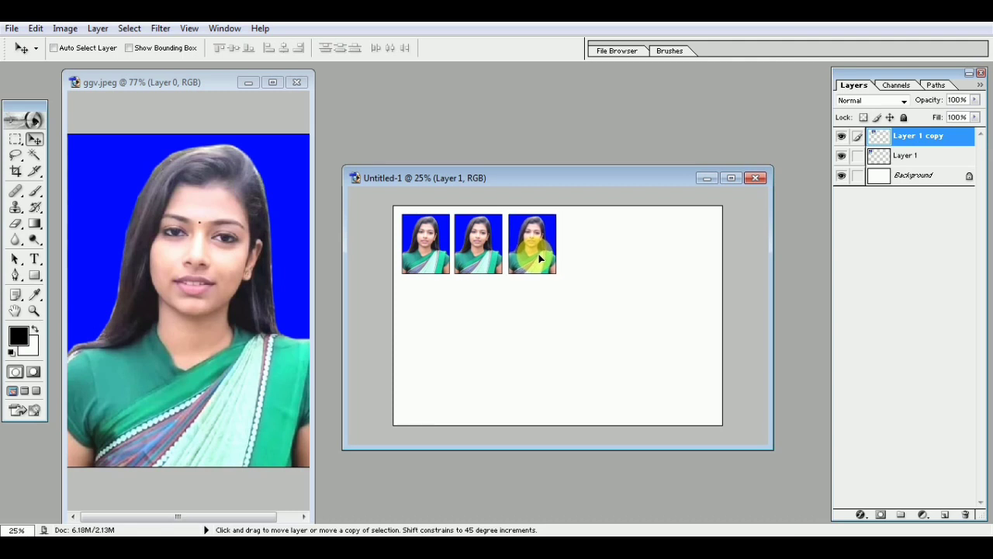
{"action": "left_click_drag", "start_coordinate": [540, 258], "coordinate": [586, 262]}
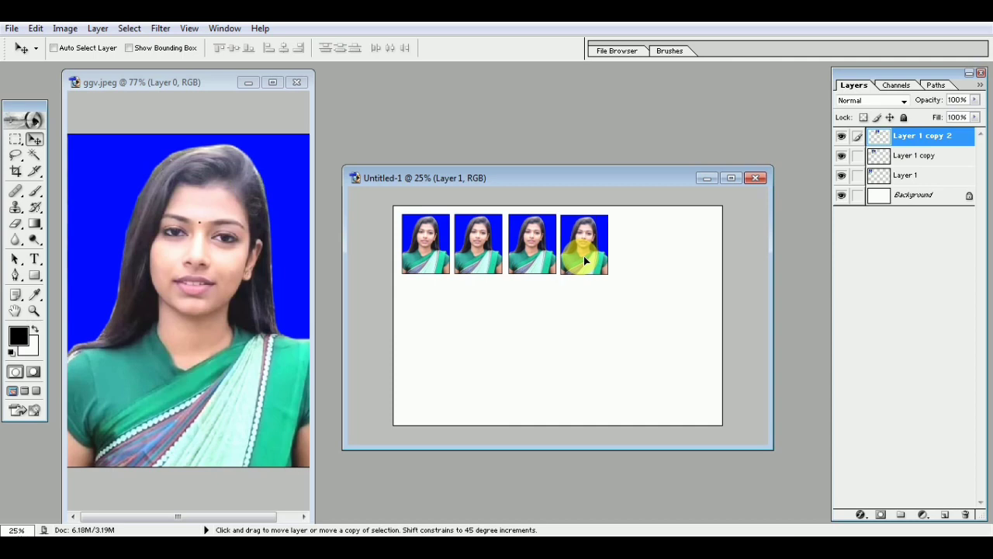
{"action": "key", "text": "Up"}
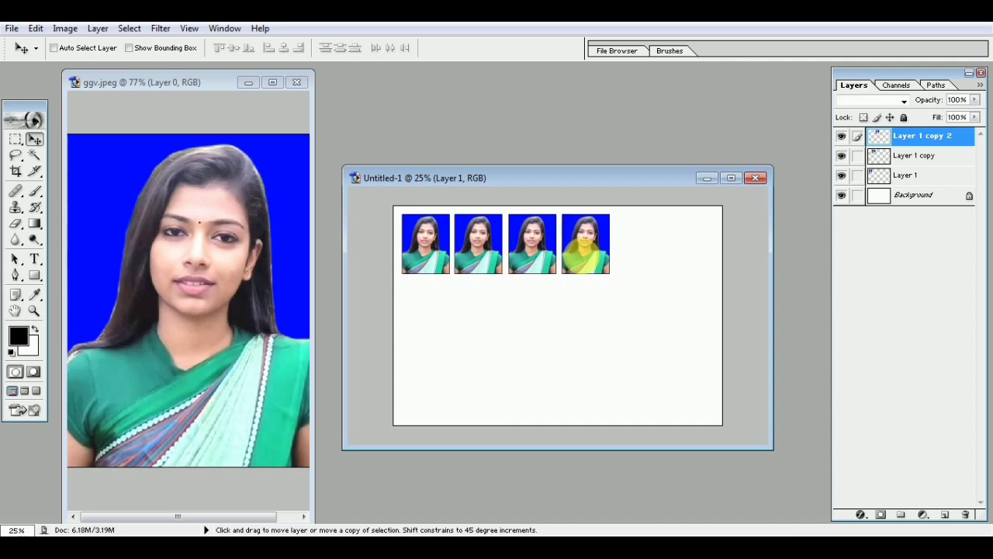
{"action": "key", "text": "ctrl+j"}
{"action": "left_click", "coordinate": [731, 178]}
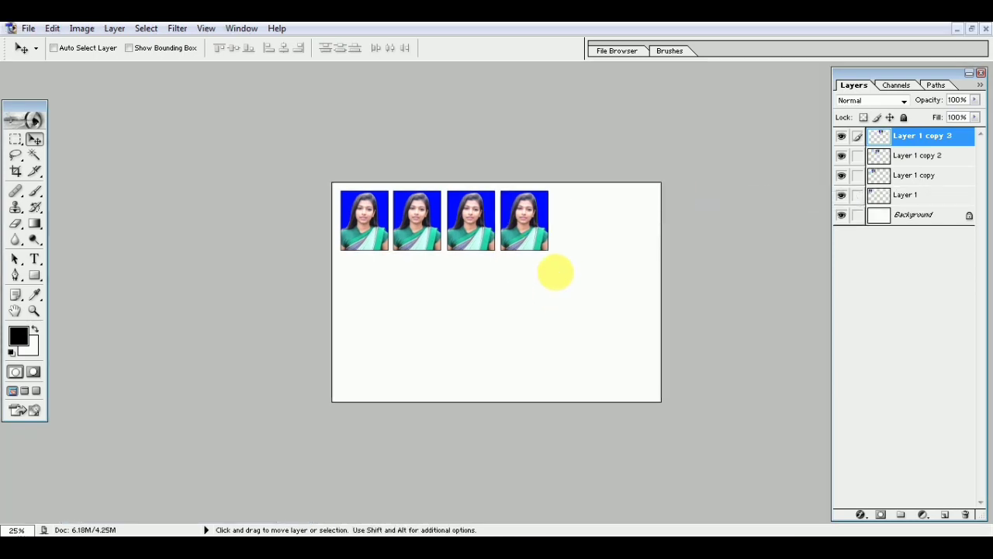
{"action": "key", "text": "ctrl+0"}
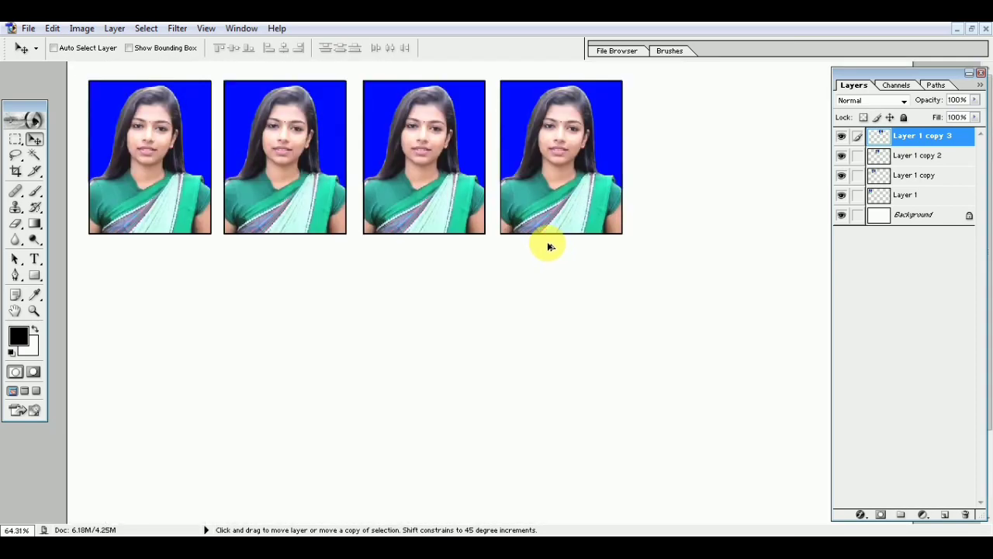
{"action": "key", "text": "ctrl+plus"}
{"action": "key", "text": "ctrl+plus"}
{"action": "key", "text": "ctrl+plus"}
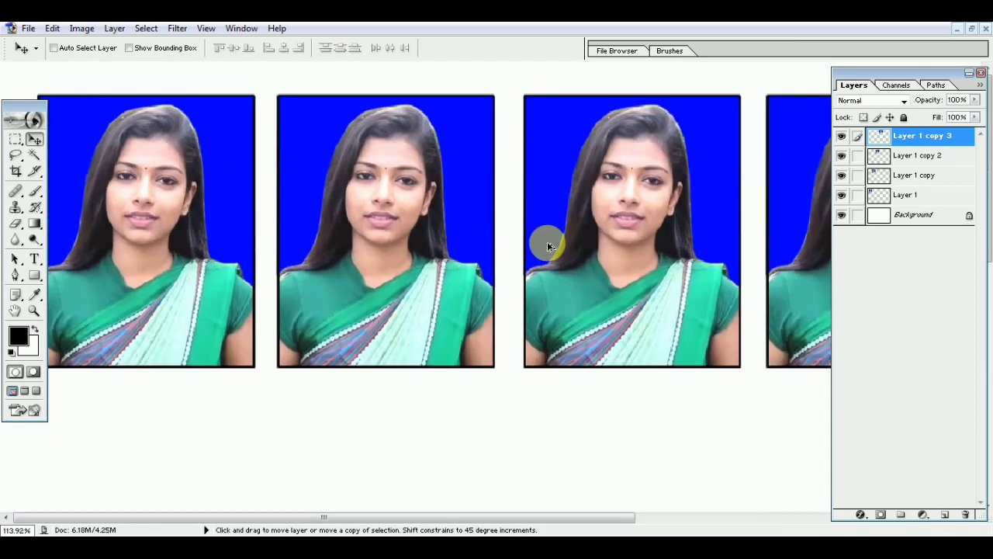
{"action": "key", "text": "ctrl+minus"}
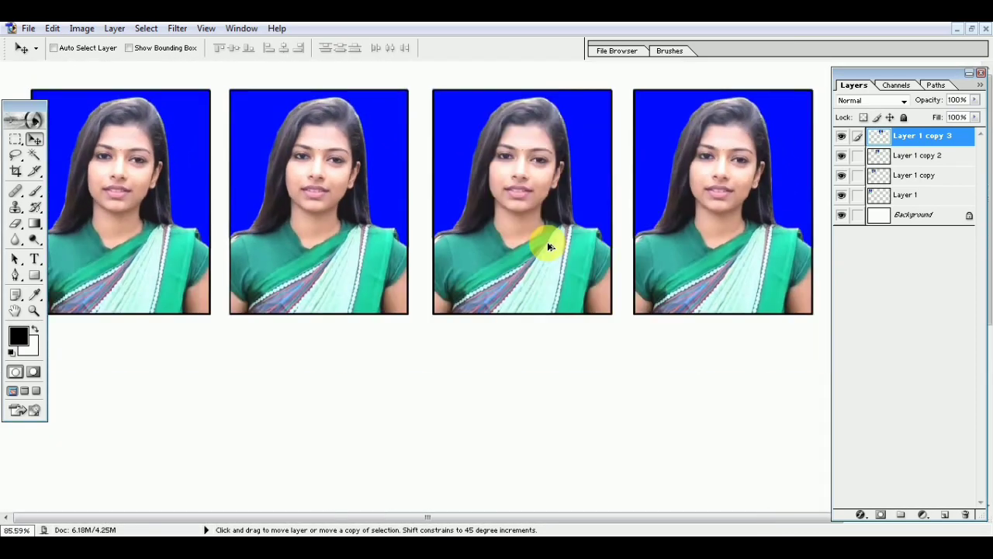
{"action": "key", "text": "ctrl+minus"}
{"action": "key", "text": "ctrl+minus"}
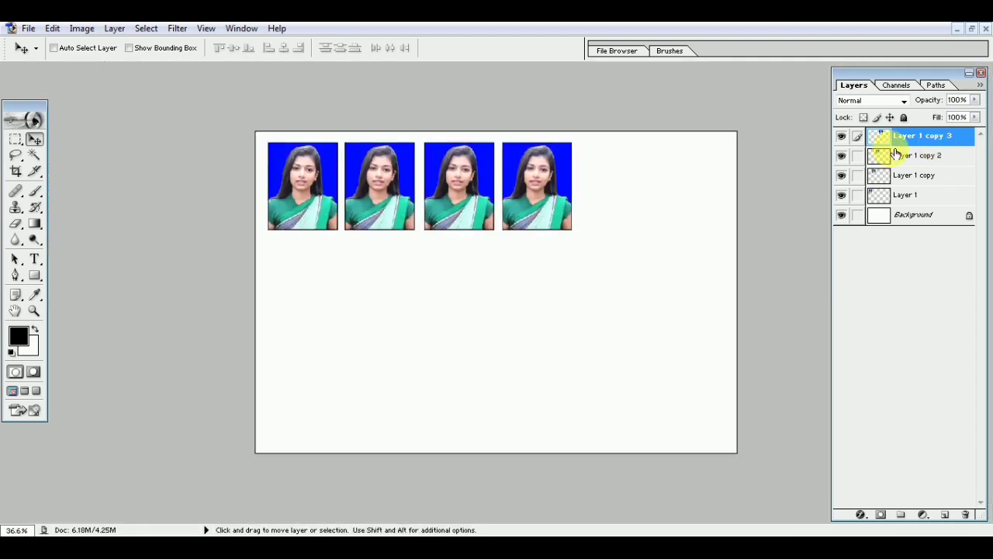
{"action": "left_click", "coordinate": [860, 177]}
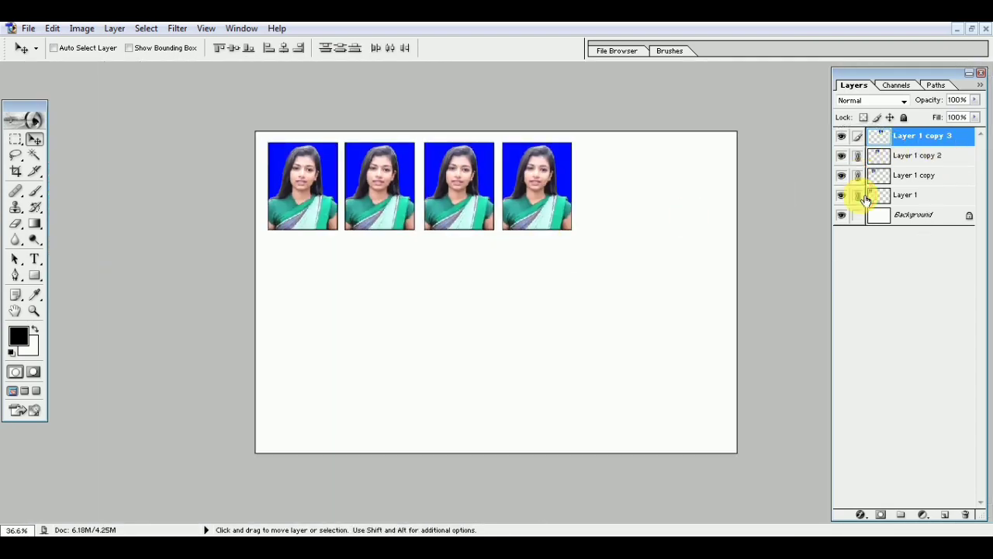
{"action": "key", "text": "ctrl+e"}
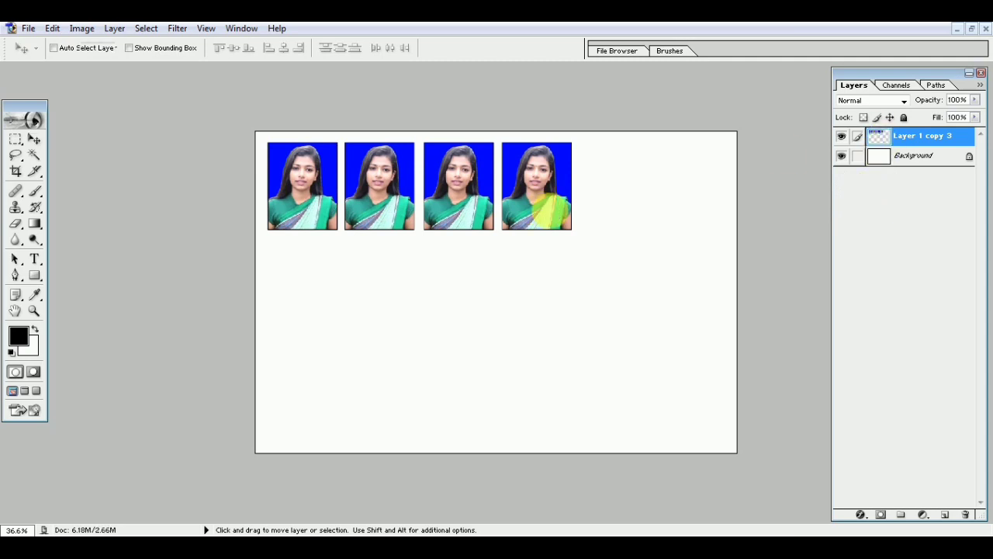
Enlarge the four-photo row to 149.1% with linked width and height across the page.
{"action": "key", "text": "ctrl+t"}
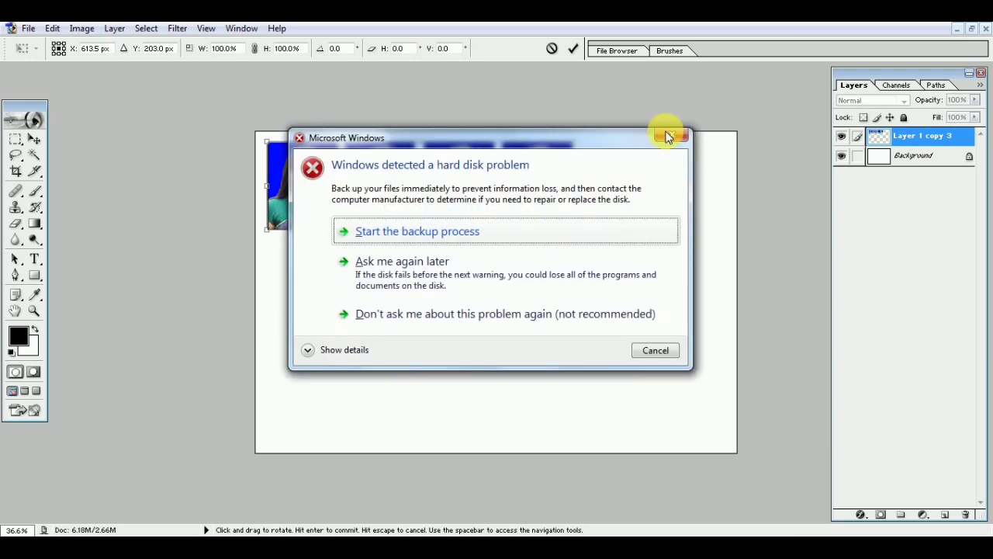
{"action": "left_click", "coordinate": [666, 137]}
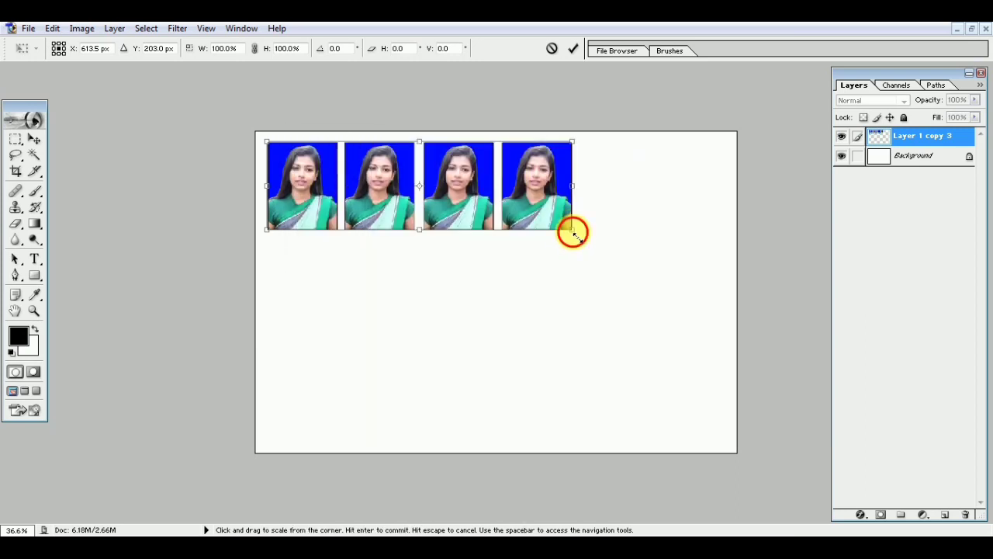
{"action": "left_click_drag", "start_coordinate": [573, 232], "coordinate": [724, 293]}
{"action": "left_click", "coordinate": [253, 49]}
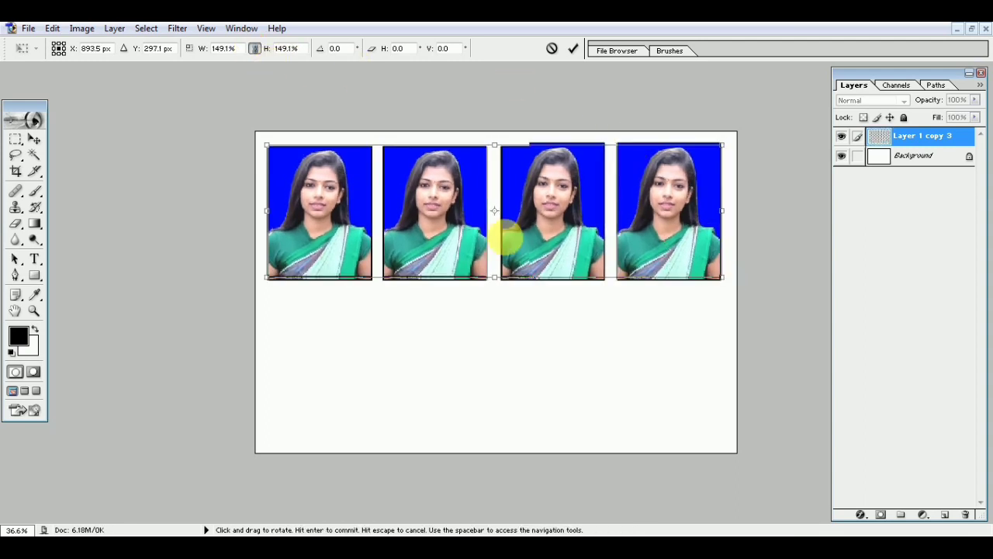
{"action": "left_click_drag", "start_coordinate": [525, 245], "coordinate": [527, 239]}
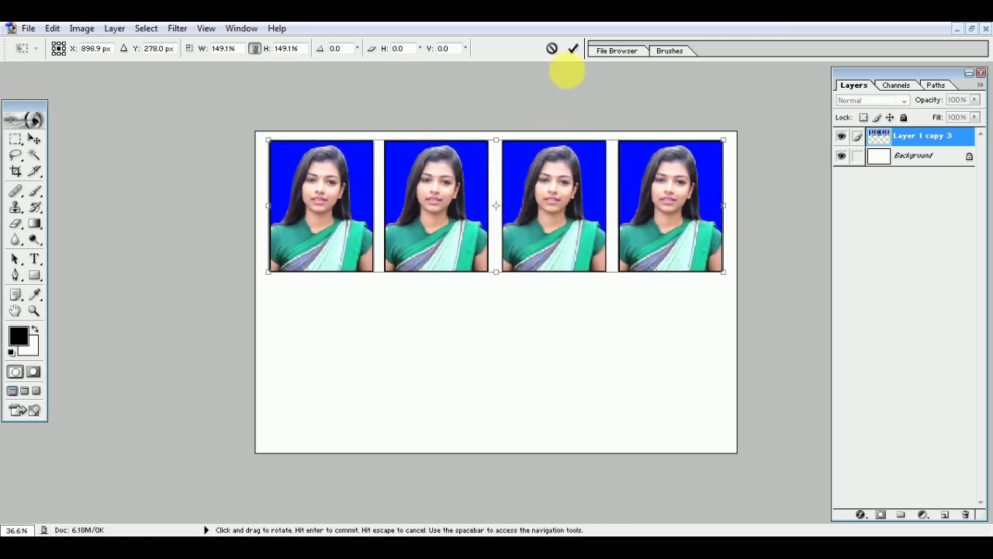
{"action": "left_click", "coordinate": [573, 48]}
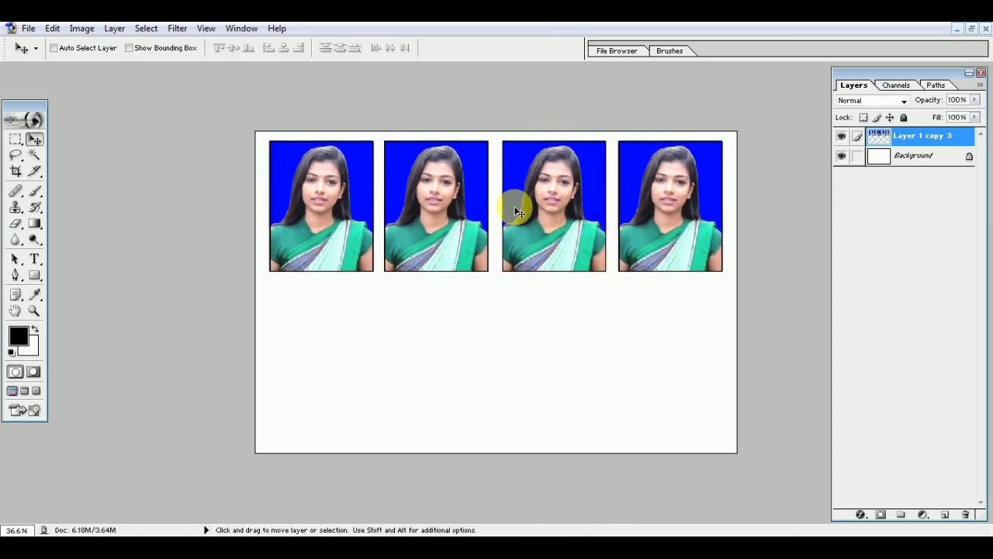
Duplicate the row below, merge both rows into one layer, and nudge them down.
{"action": "key", "text": "alt"}
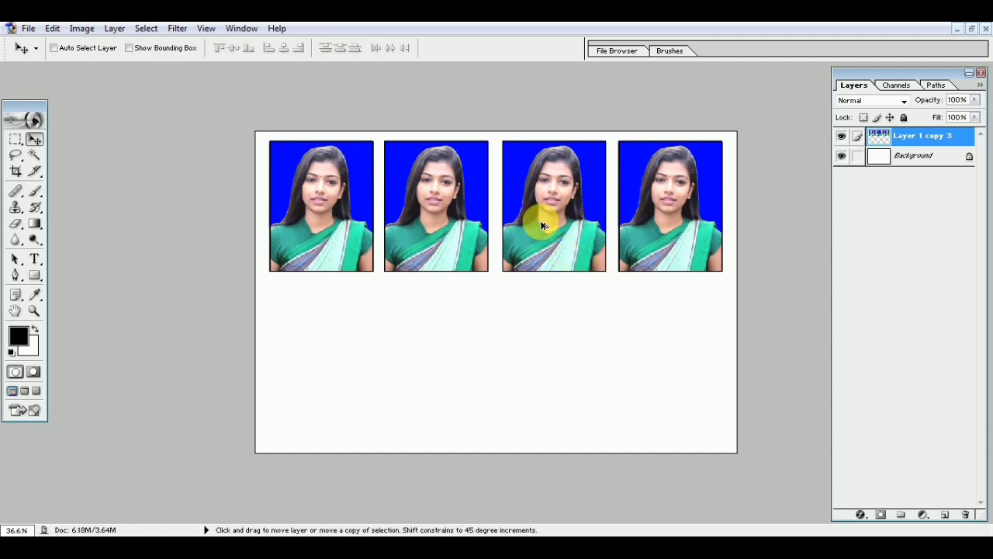
{"action": "left_click_drag", "start_coordinate": [536, 216], "coordinate": [539, 356]}
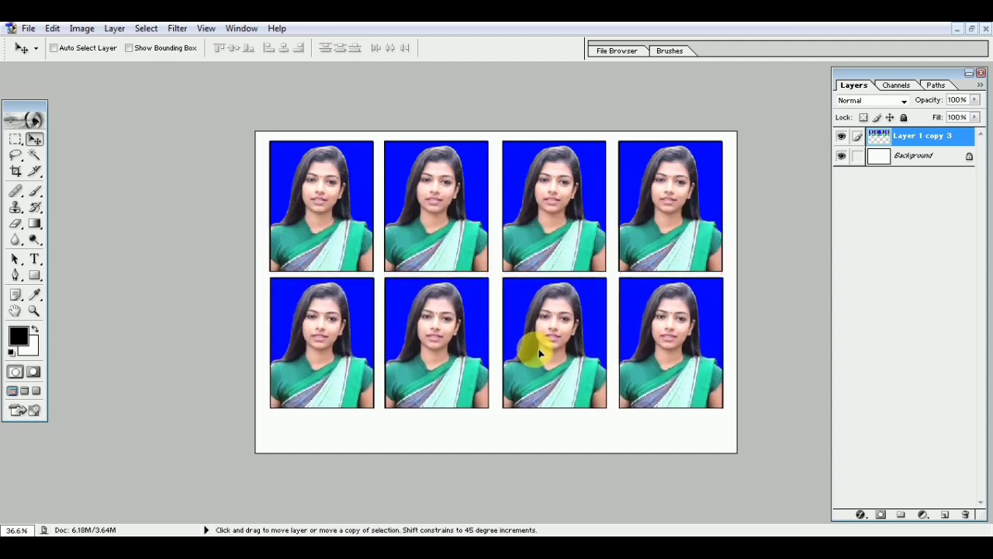
{"action": "left_click_drag", "start_coordinate": [539, 354], "coordinate": [537, 352]}
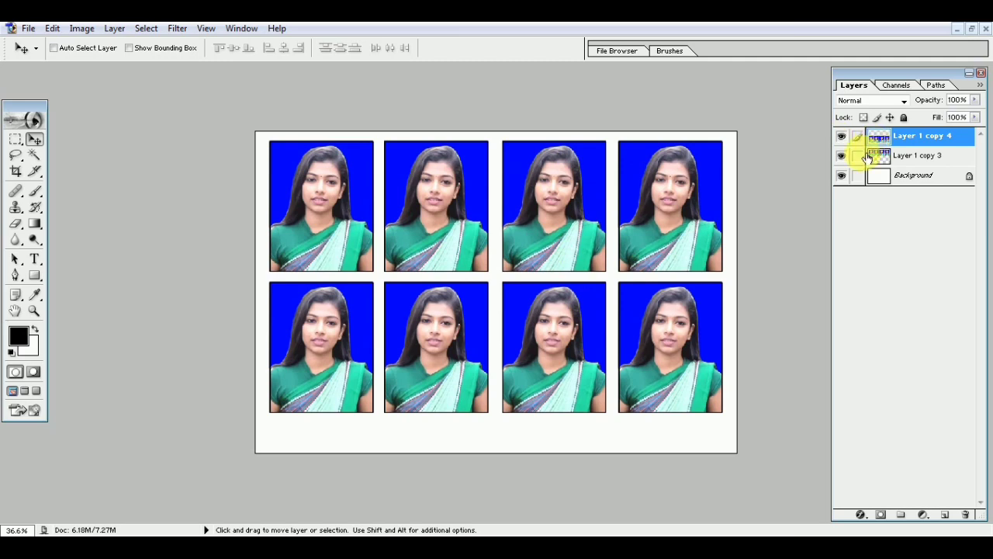
{"action": "key", "text": "ctrl+e"}
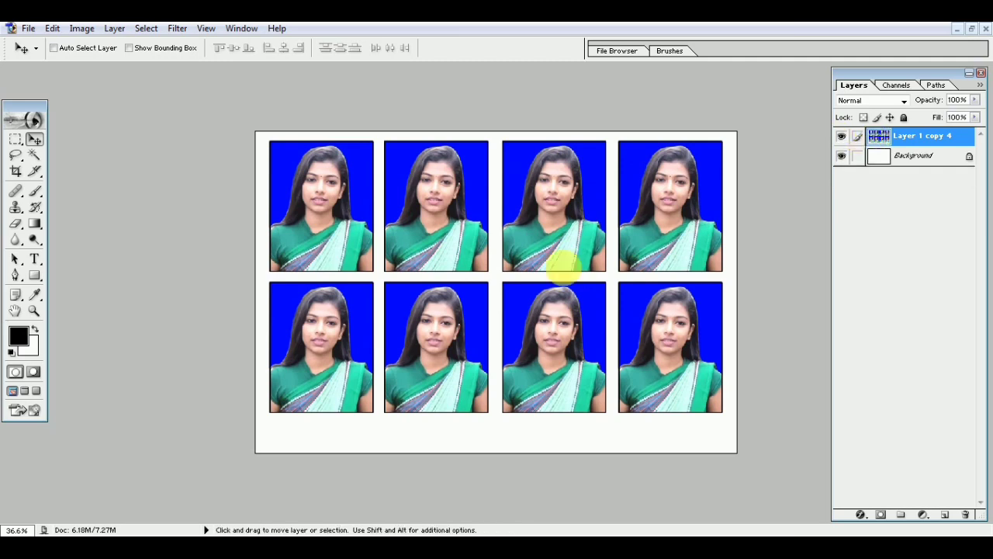
{"action": "key", "text": "shift+Down"}
{"action": "key", "text": "shift+Down"}
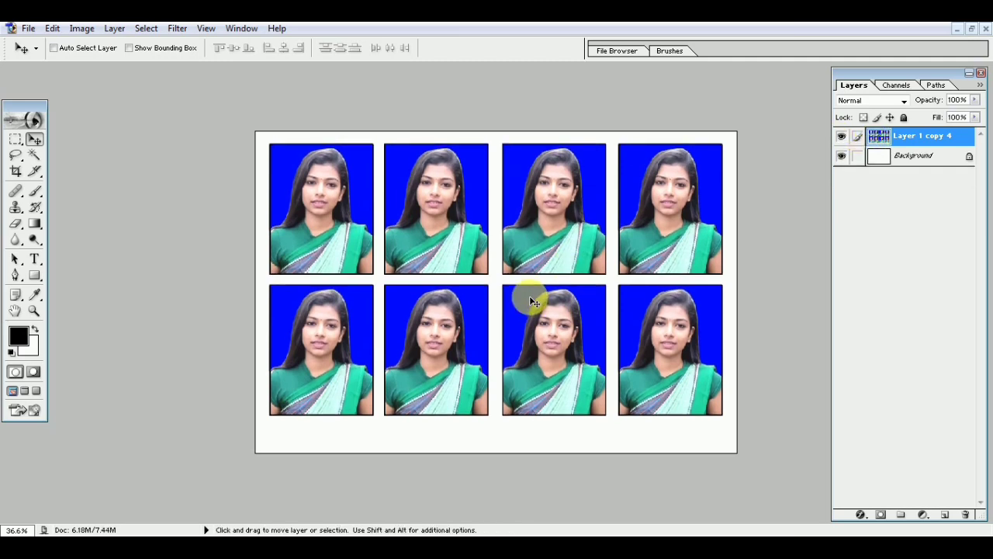
{"action": "key", "text": "shift+Down"}
{"action": "key", "text": "shift+Down"}
{"action": "key", "text": "shift+Down"}
{"action": "key", "text": "shift+Down"}
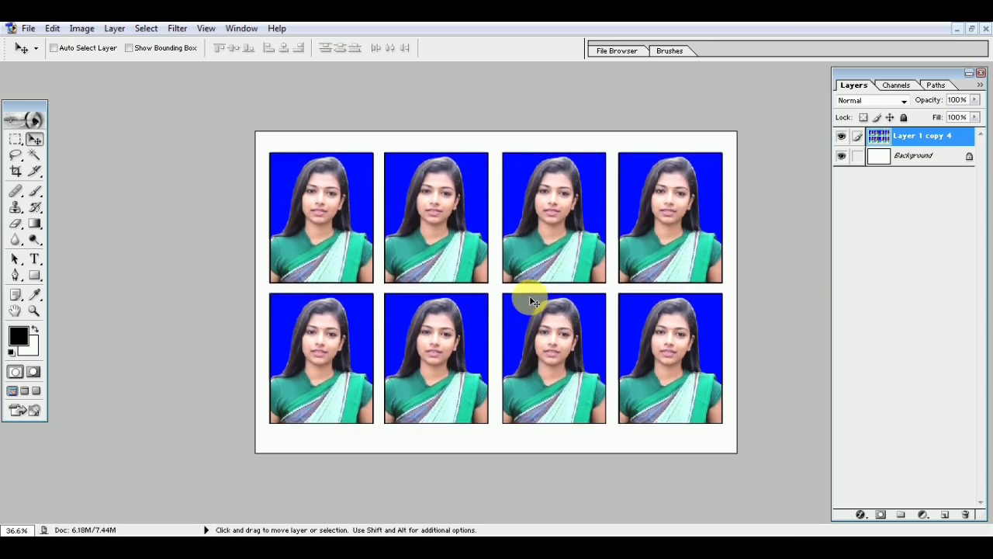
{"action": "key", "text": "shift+Down"}
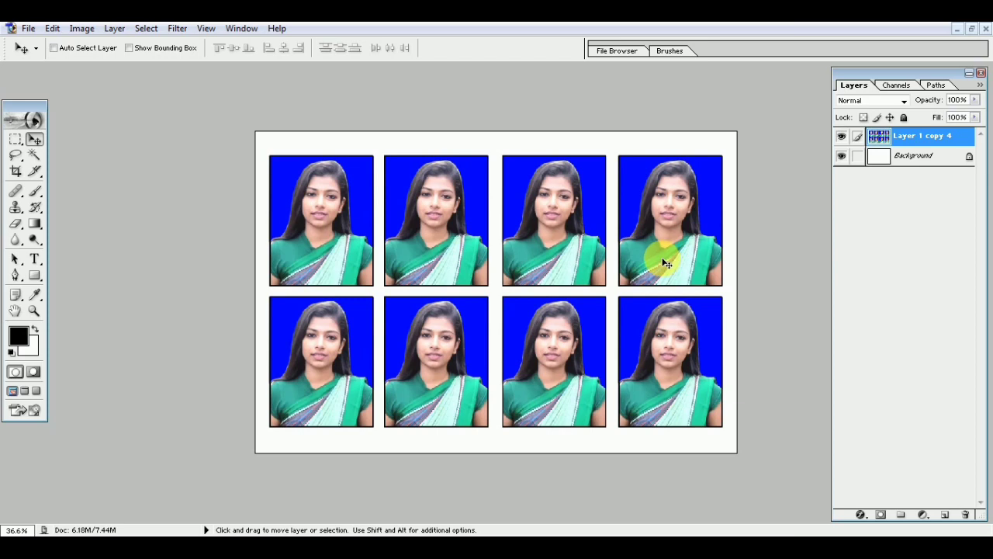
{"action": "left_click", "coordinate": [975, 31]}
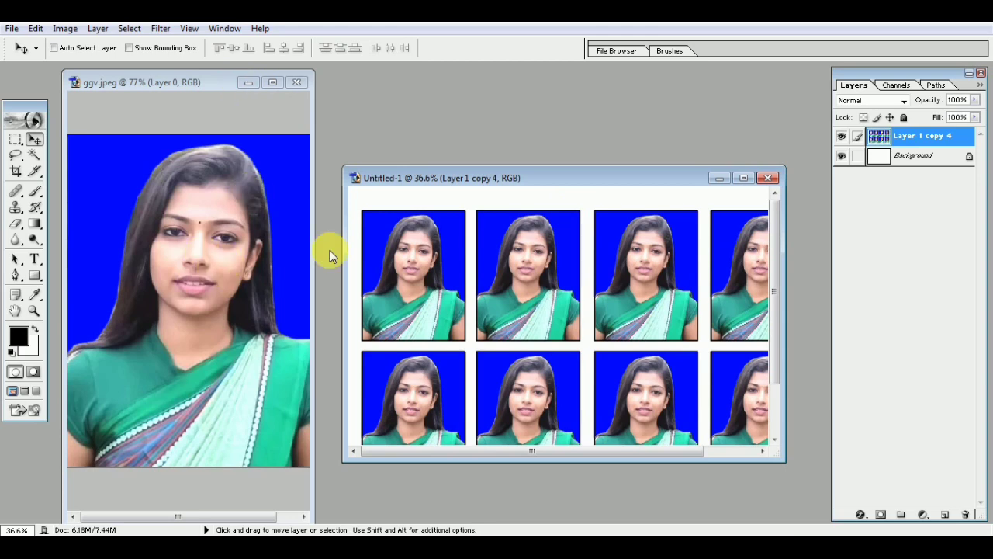
Create Untitled-2, a white A4 document at 210 x 297 mm and 300 ppi.
{"action": "left_click", "coordinate": [719, 179]}
{"action": "left_click", "coordinate": [10, 30]}
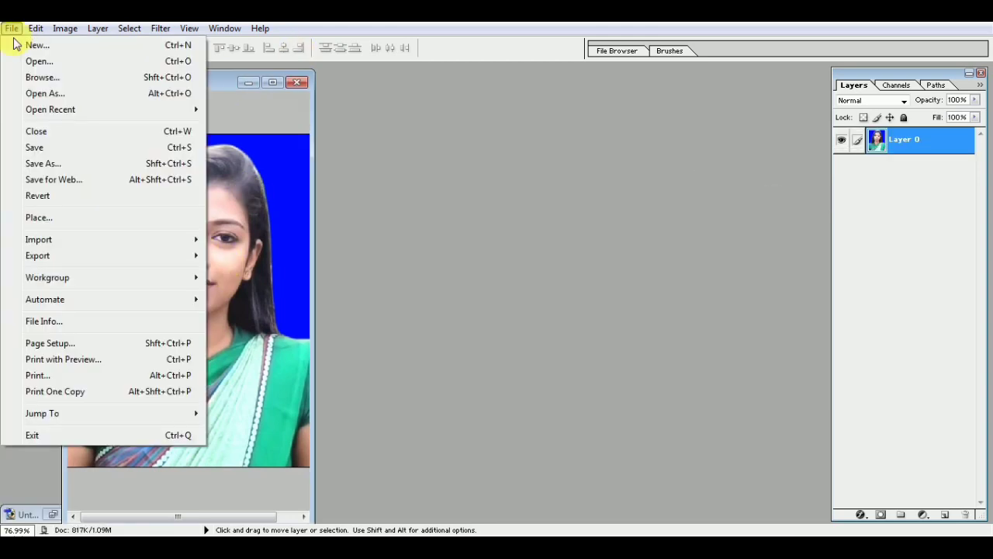
{"action": "left_click", "coordinate": [37, 44]}
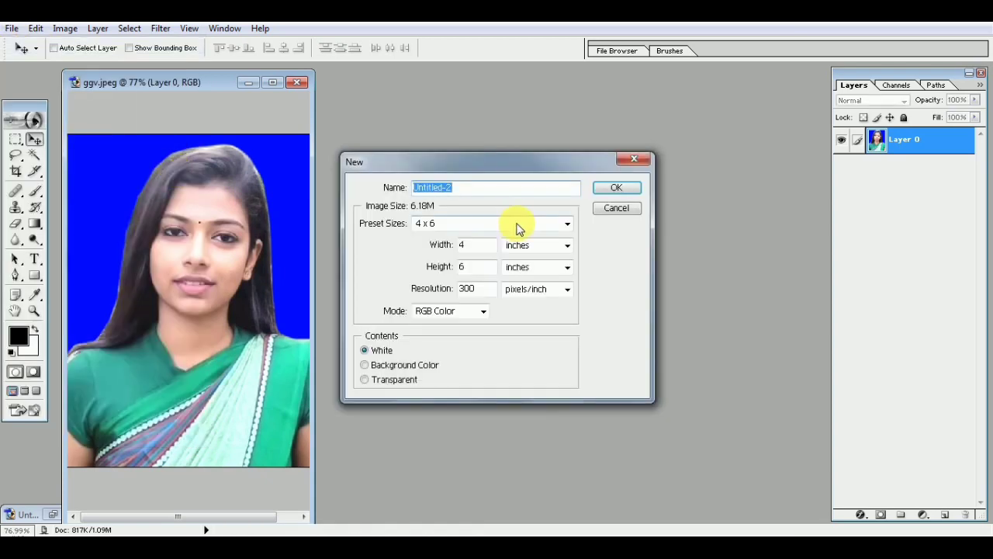
{"action": "left_click", "coordinate": [519, 223]}
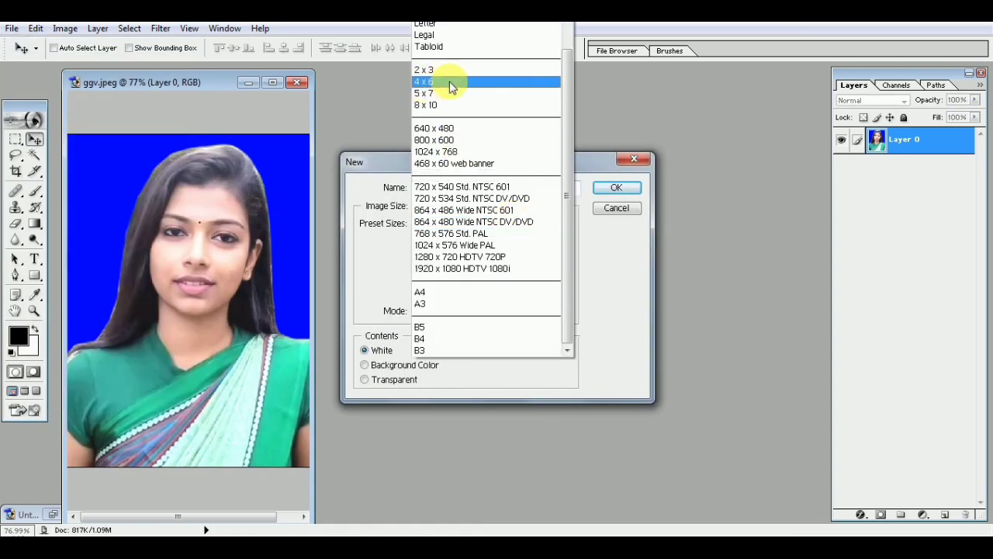
{"action": "left_click", "coordinate": [427, 293]}
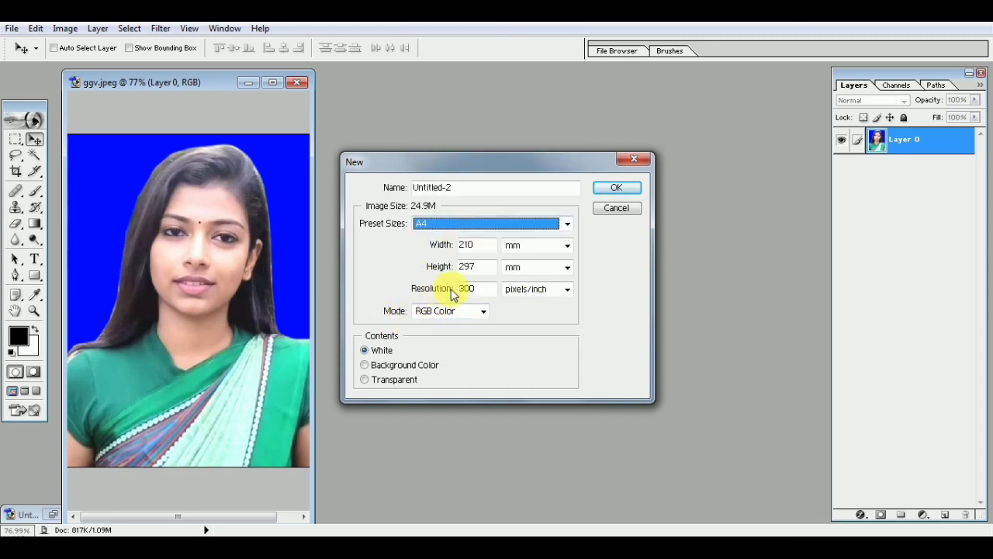
{"action": "left_click", "coordinate": [379, 355]}
{"action": "left_click", "coordinate": [618, 190]}
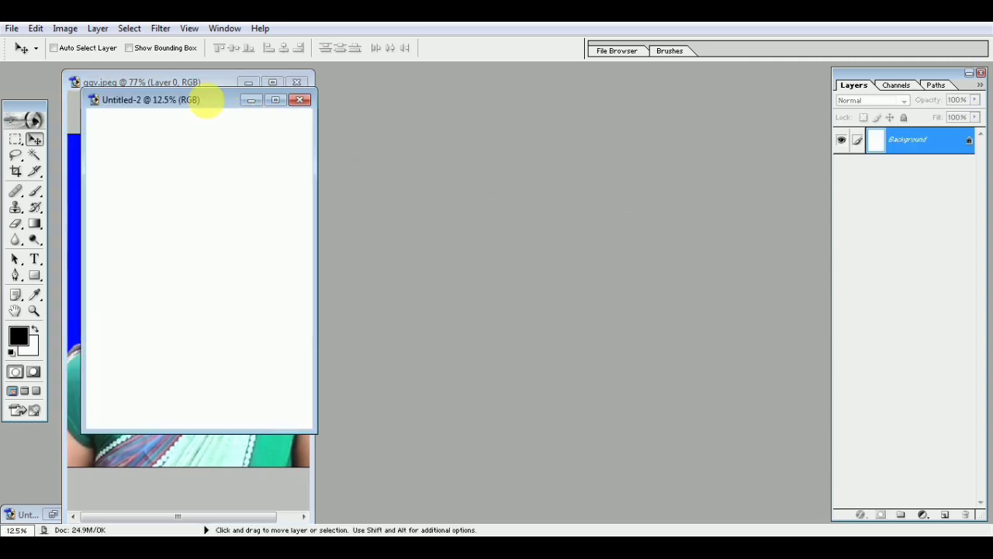
Enlarge the Untitled-2 window and copy the passport photo onto it as Layer 1.
{"action": "left_click_drag", "start_coordinate": [238, 100], "coordinate": [527, 92]}
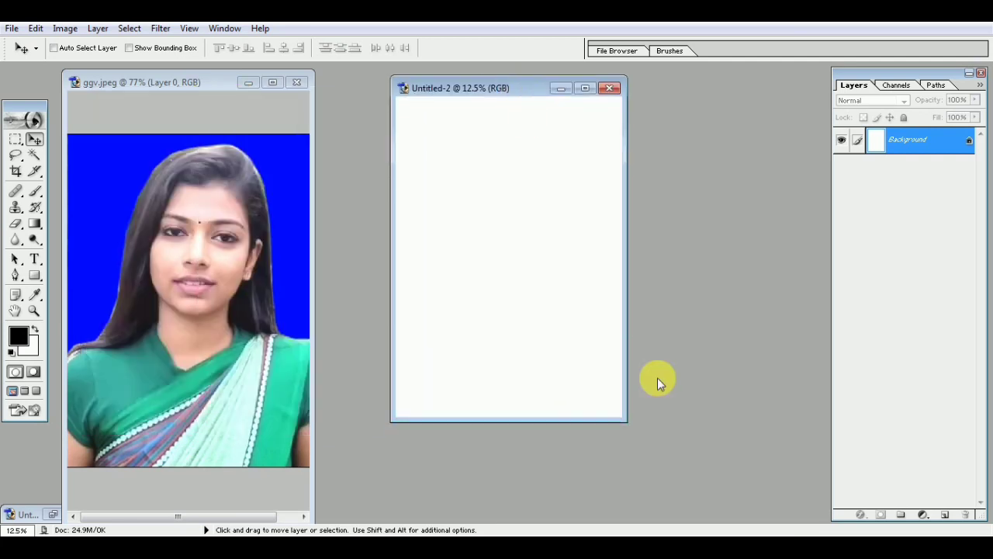
{"action": "left_click_drag", "start_coordinate": [627, 419], "coordinate": [815, 526]}
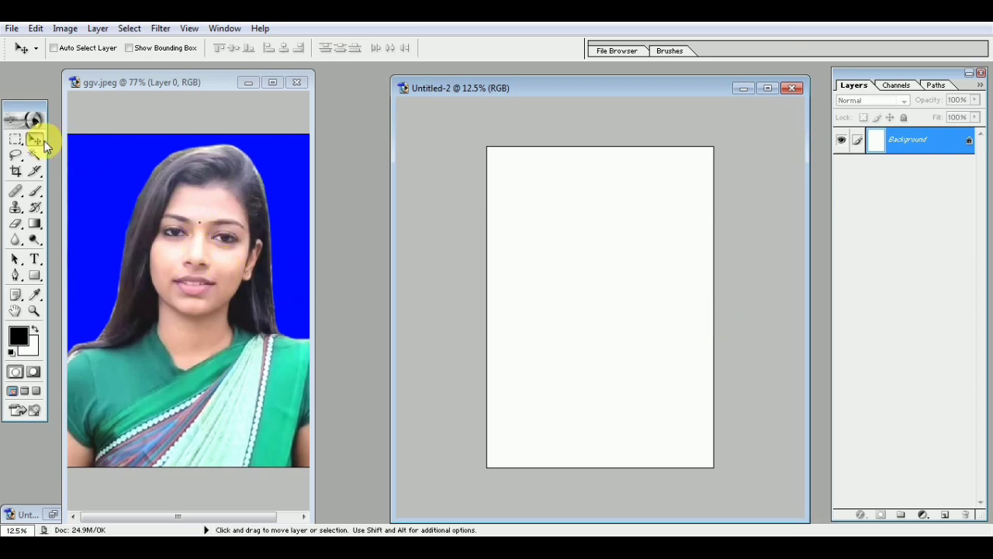
{"action": "mouse_move", "coordinate": [200, 232]}
{"action": "left_mouse_down"}
{"action": "mouse_move", "coordinate": [513, 295]}
{"action": "mouse_move", "coordinate": [534, 252]}
{"action": "left_mouse_up"}
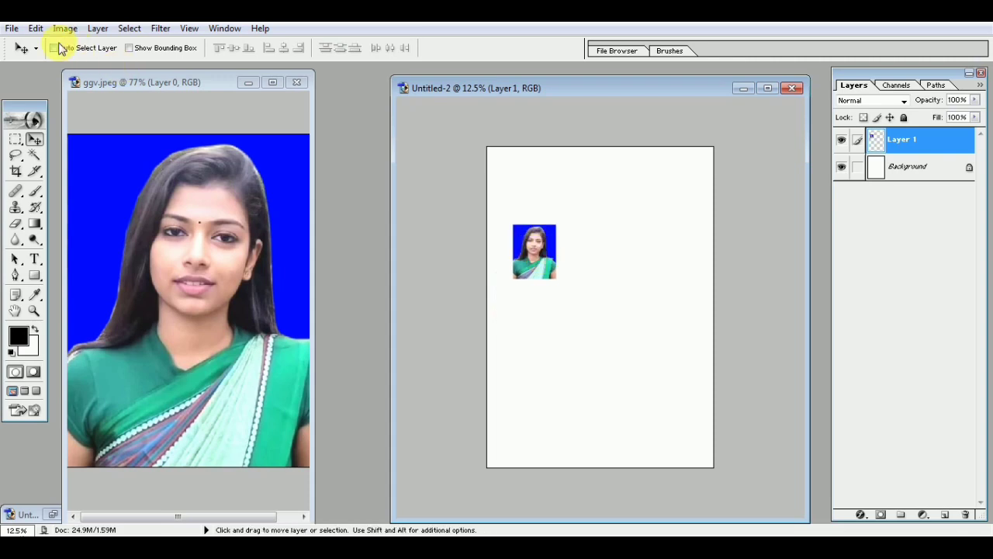
Apply a 5 px black centre stroke around the photo on the A4 page.
{"action": "left_click", "coordinate": [36, 28]}
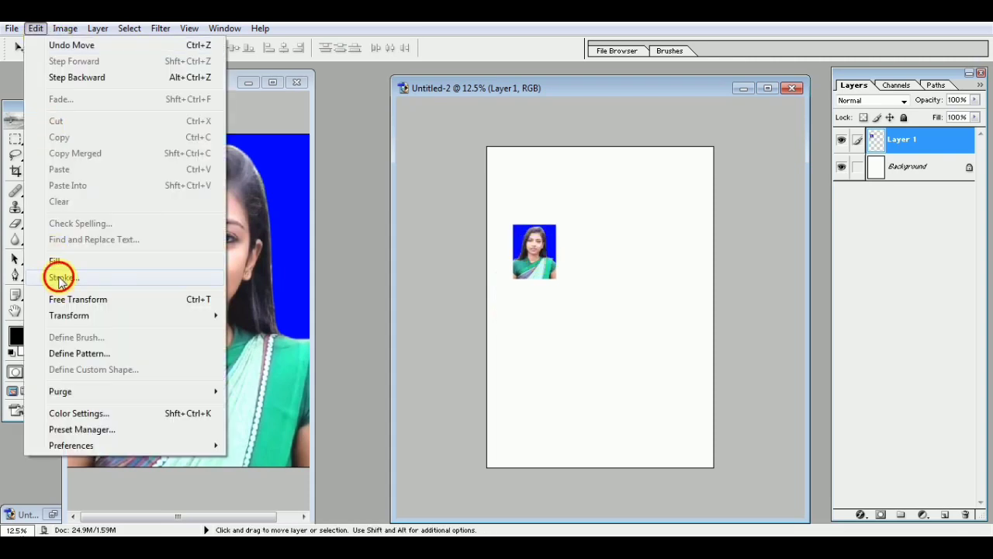
{"action": "left_click", "coordinate": [60, 280]}
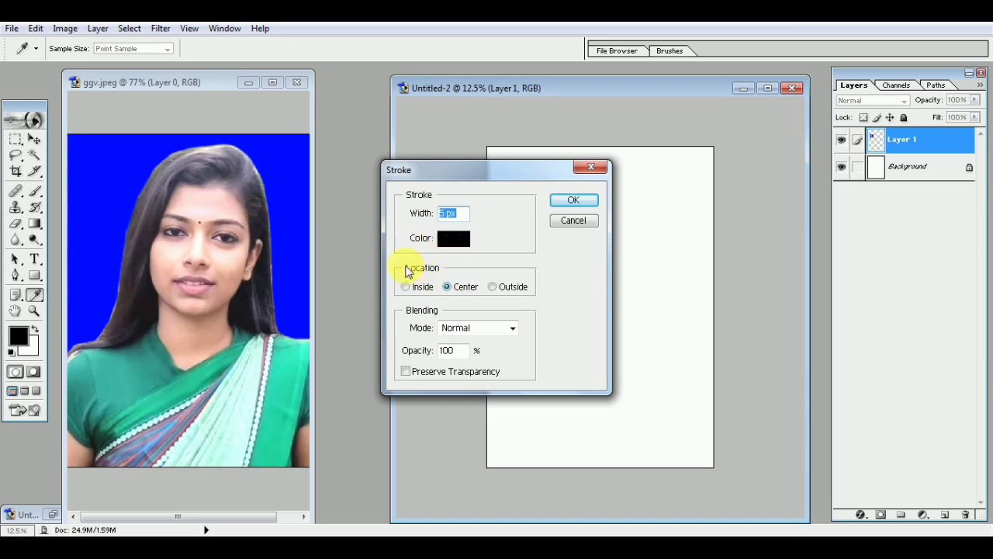
{"action": "left_click", "coordinate": [573, 200]}
{"action": "key", "text": "v"}
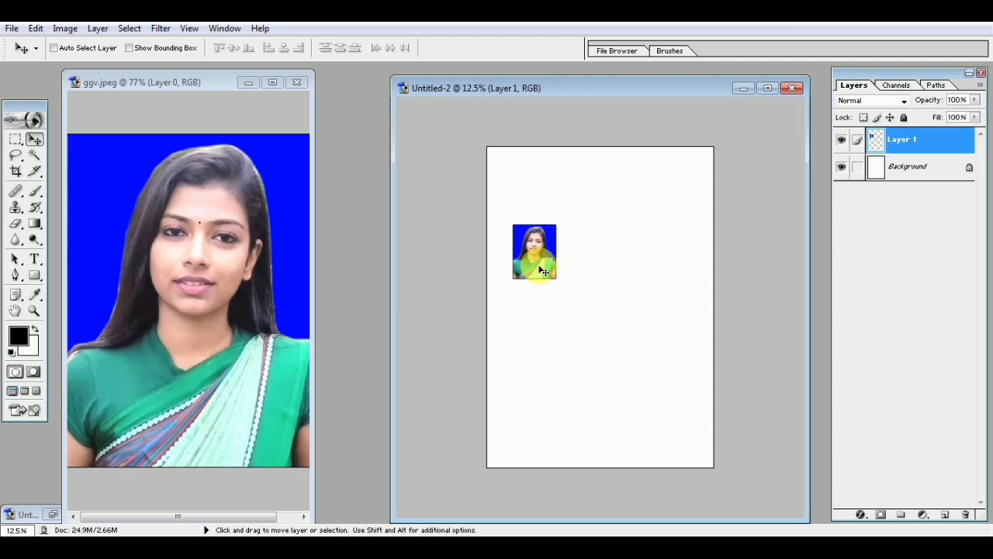
Place the photo at the A4 page's top-left, shrink it to about 73%, and add a copy beside it.
{"action": "mouse_move", "coordinate": [544, 271]}
{"action": "left_mouse_down"}
{"action": "mouse_move", "coordinate": [532, 206]}
{"action": "mouse_move", "coordinate": [520, 199]}
{"action": "left_mouse_up"}
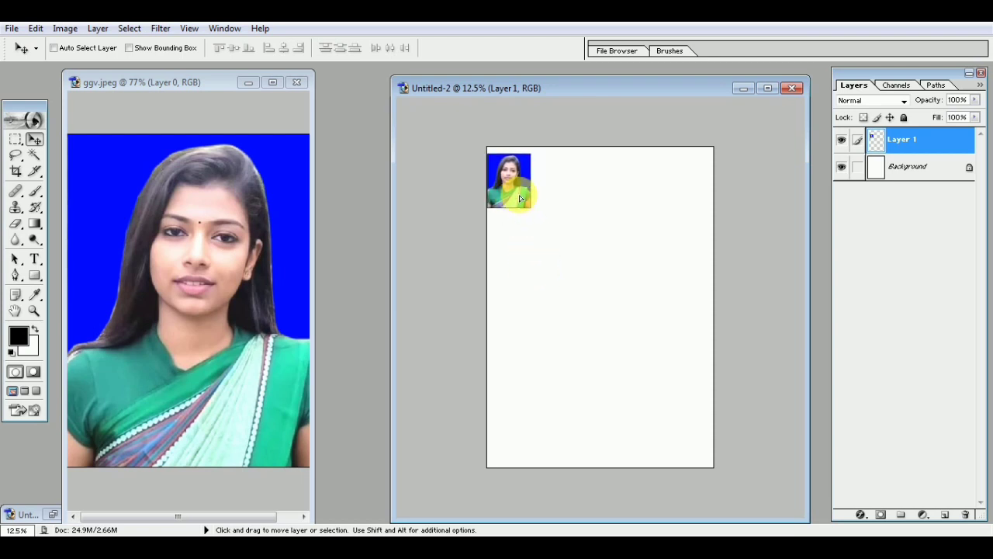
{"action": "key", "text": "shift+Right"}
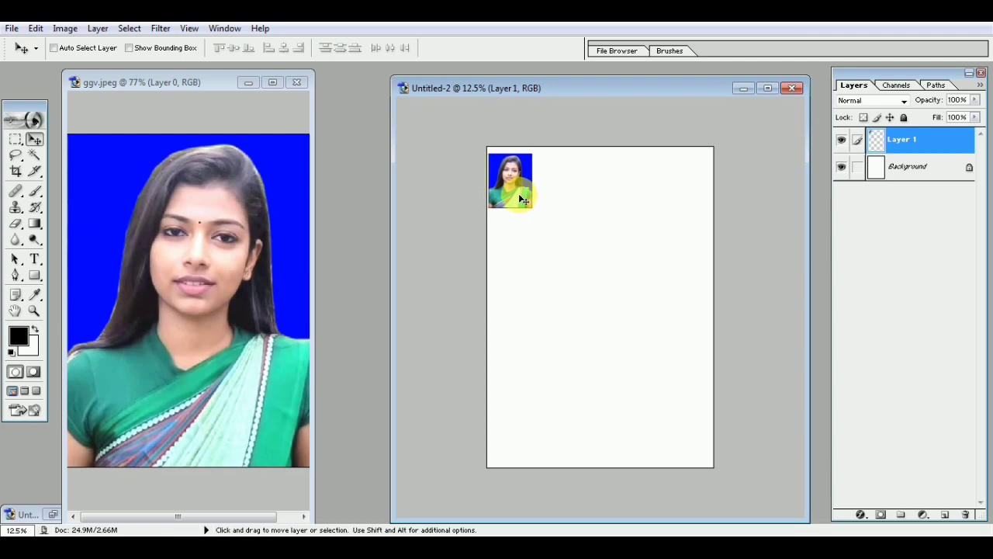
{"action": "key", "text": "shift+Right"}
{"action": "key", "text": "shift+Right"}
{"action": "key", "text": "shift+Right"}
{"action": "key", "text": "shift+Right"}
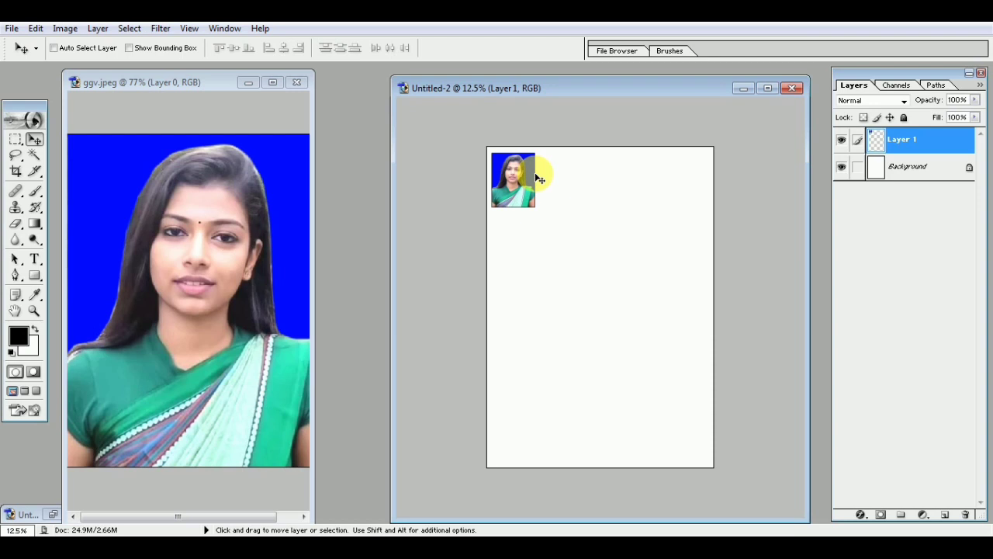
{"action": "key", "text": "ctrl+t"}
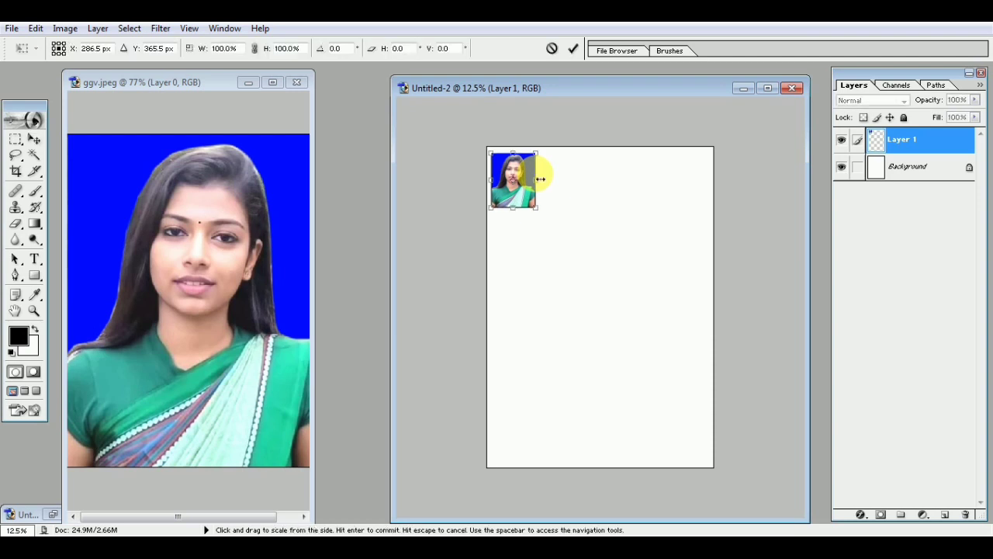
{"action": "left_click_drag", "start_coordinate": [535, 208], "coordinate": [525, 186]}
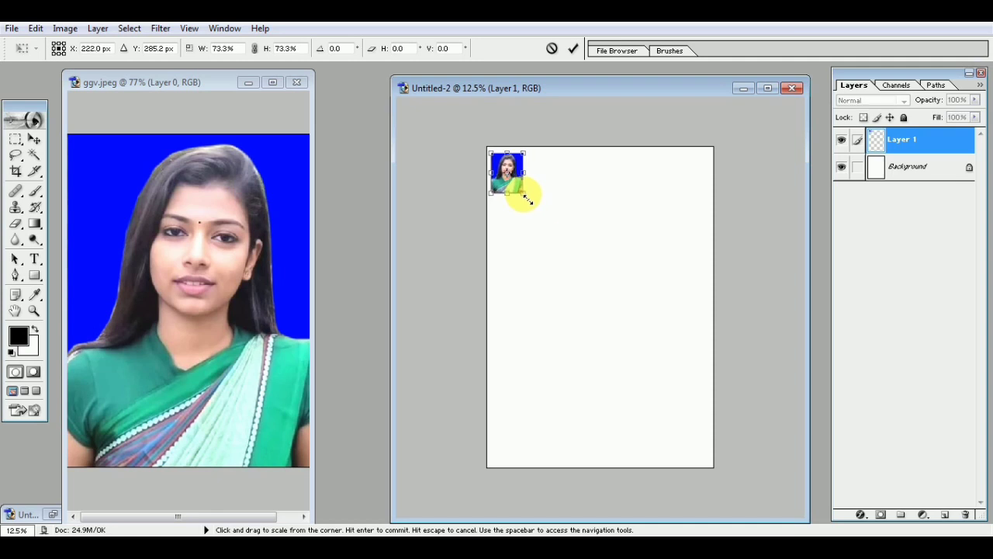
{"action": "left_click", "coordinate": [572, 48]}
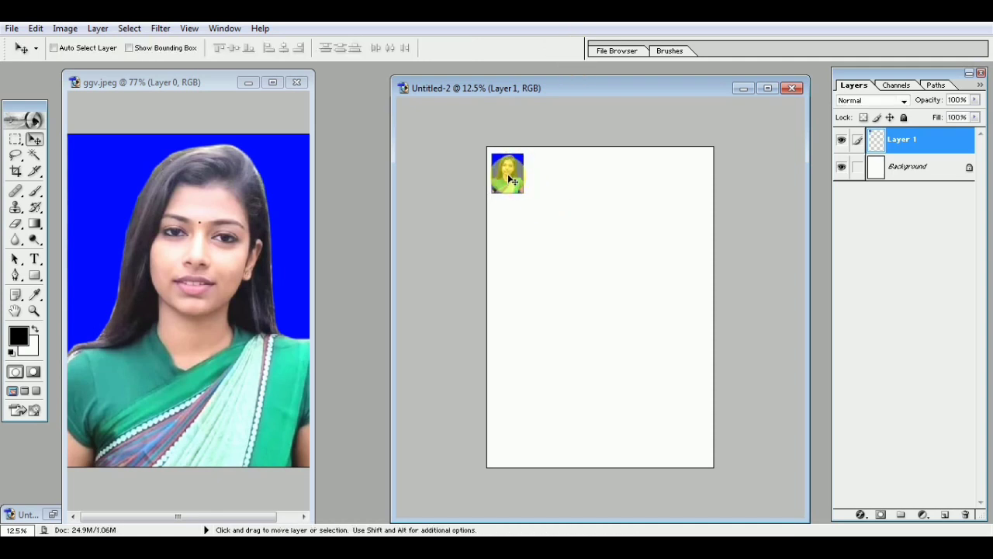
{"action": "left_click_drag", "start_coordinate": [514, 176], "coordinate": [534, 177]}
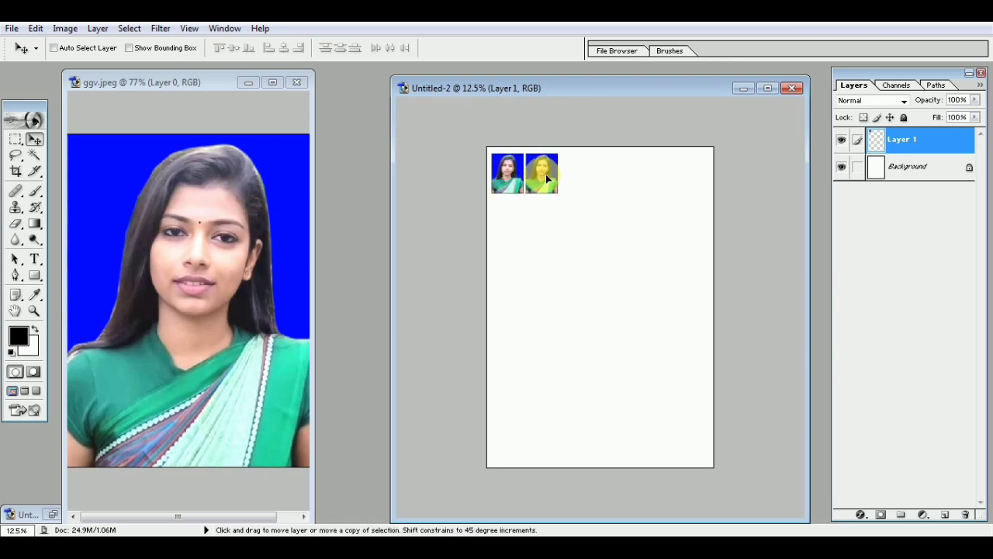
Add more photo copies to complete a six-photo top row, then maximize and zoom the window.
{"action": "left_click_drag", "start_coordinate": [547, 177], "coordinate": [682, 179]}
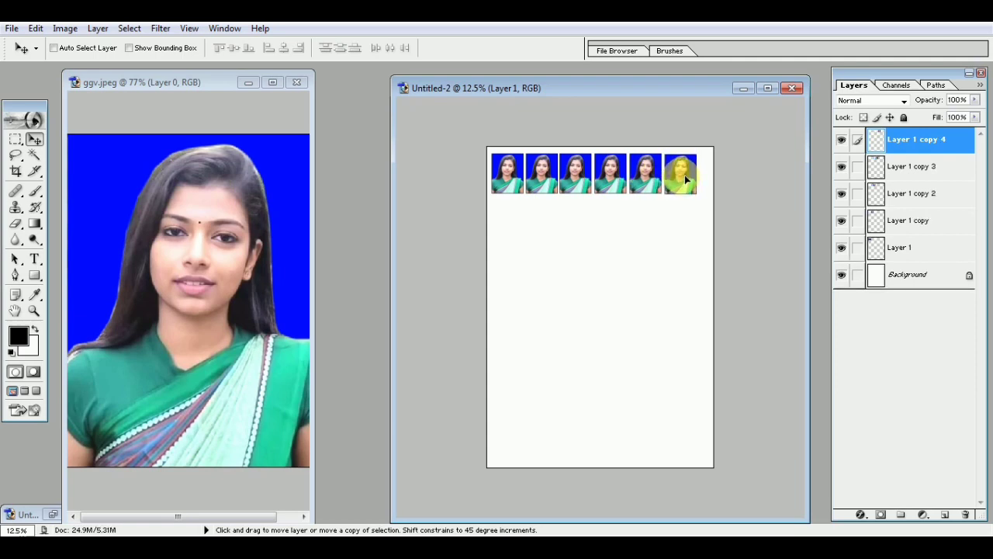
{"action": "left_click_drag", "start_coordinate": [685, 179], "coordinate": [685, 179]}
{"action": "left_click", "coordinate": [767, 87]}
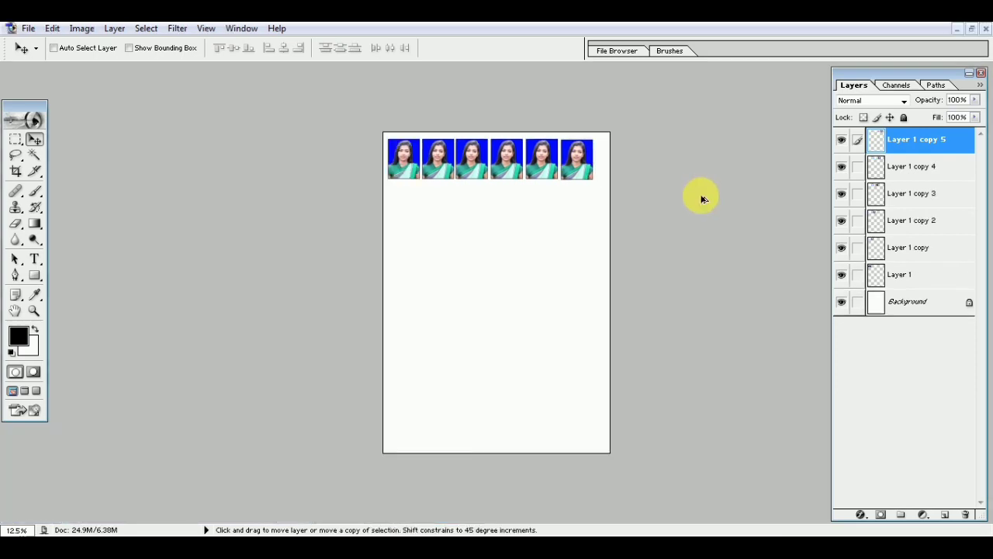
{"action": "key", "text": "ctrl+plus"}
{"action": "key", "text": "ctrl+plus"}
{"action": "key", "text": "ctrl+plus"}
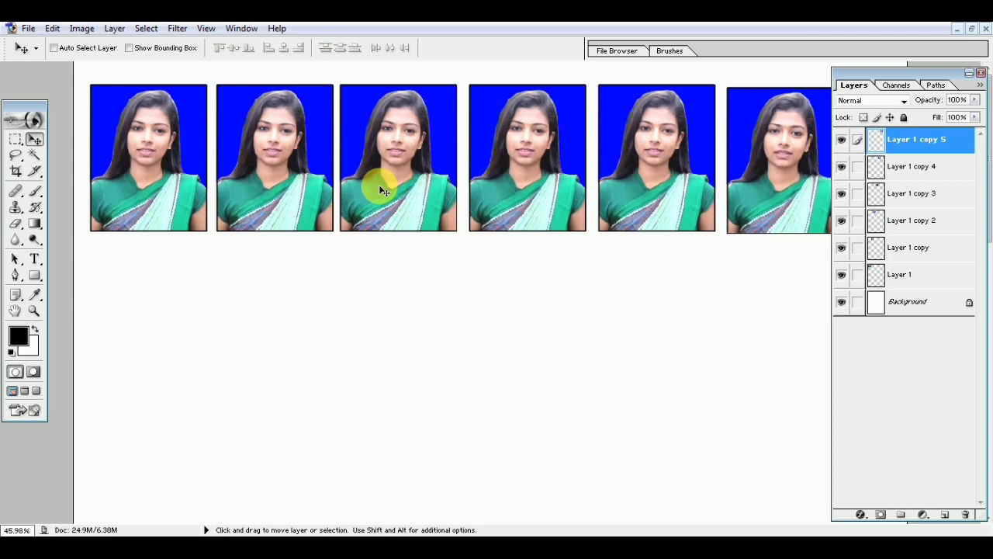
Nudge the sixth photo and then the third photo slightly right in the top row.
{"action": "key", "text": "Right"}
{"action": "key", "text": "Right"}
{"action": "key", "text": "Right"}
{"action": "key", "text": "Right"}
{"action": "key", "text": "Right"}
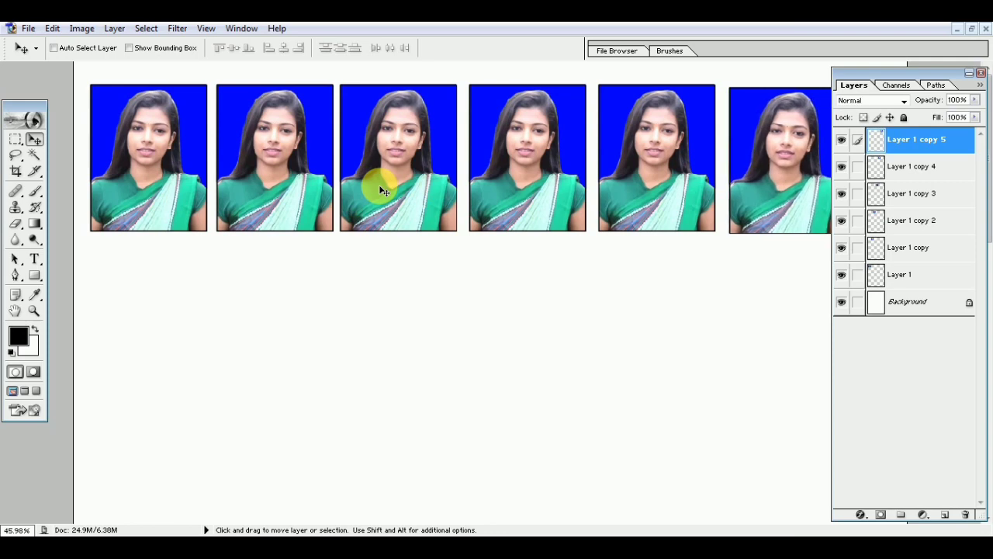
{"action": "key", "text": "Right"}
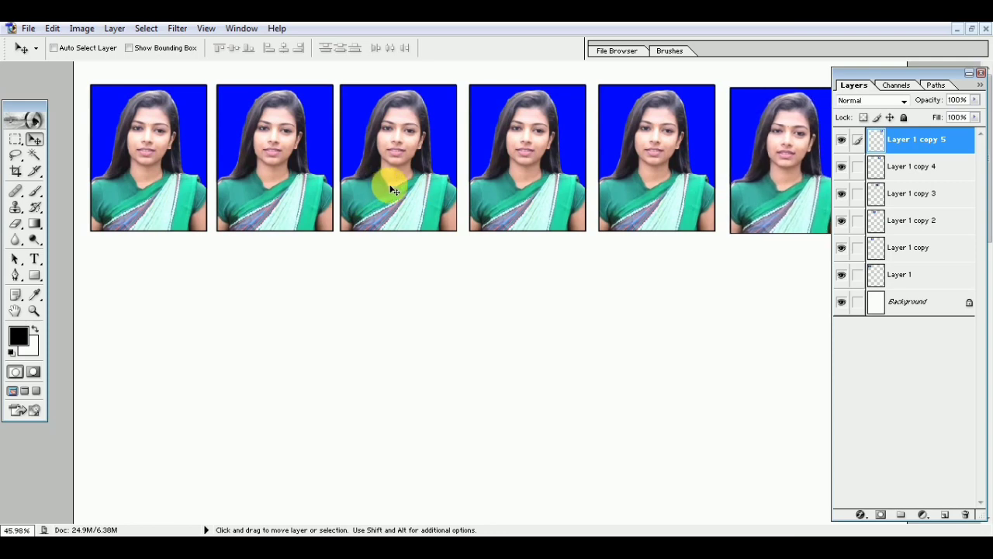
{"action": "key", "text": "Right"}
{"action": "key", "text": "Right"}
{"action": "key", "text": "Right"}
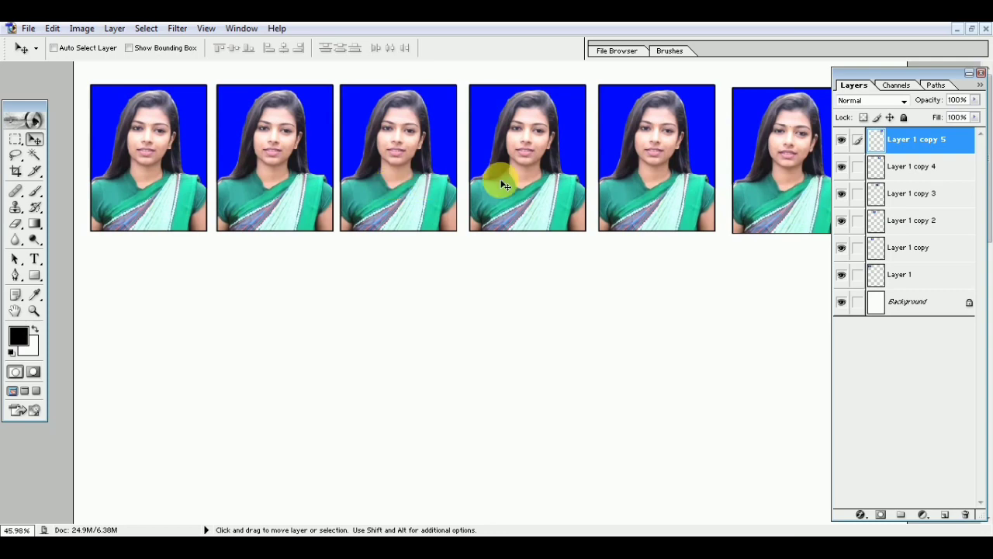
{"action": "left_click", "coordinate": [54, 49]}
{"action": "left_click", "coordinate": [407, 172]}
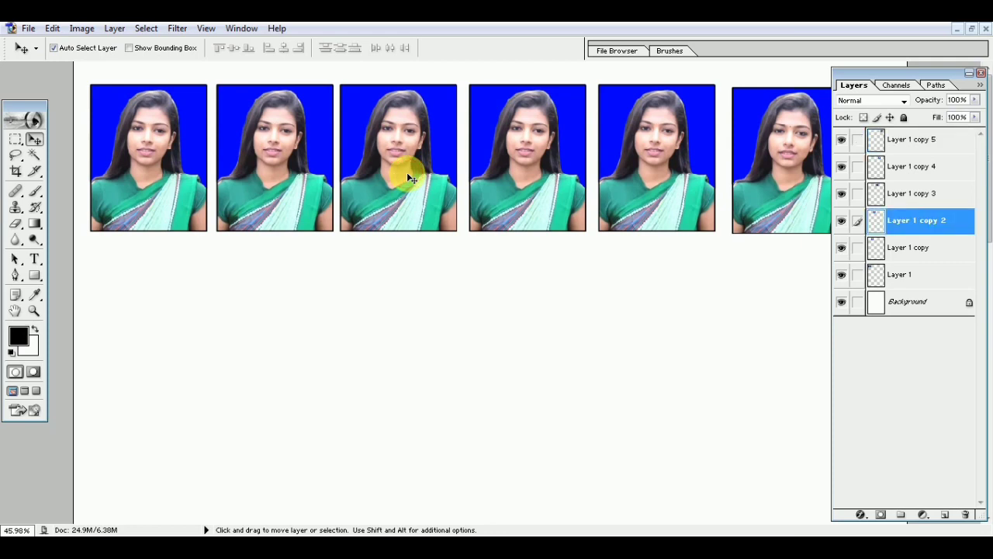
{"action": "key", "text": "Right"}
{"action": "key", "text": "Right"}
{"action": "key", "text": "Right"}
{"action": "key", "text": "Right"}
{"action": "key", "text": "Right"}
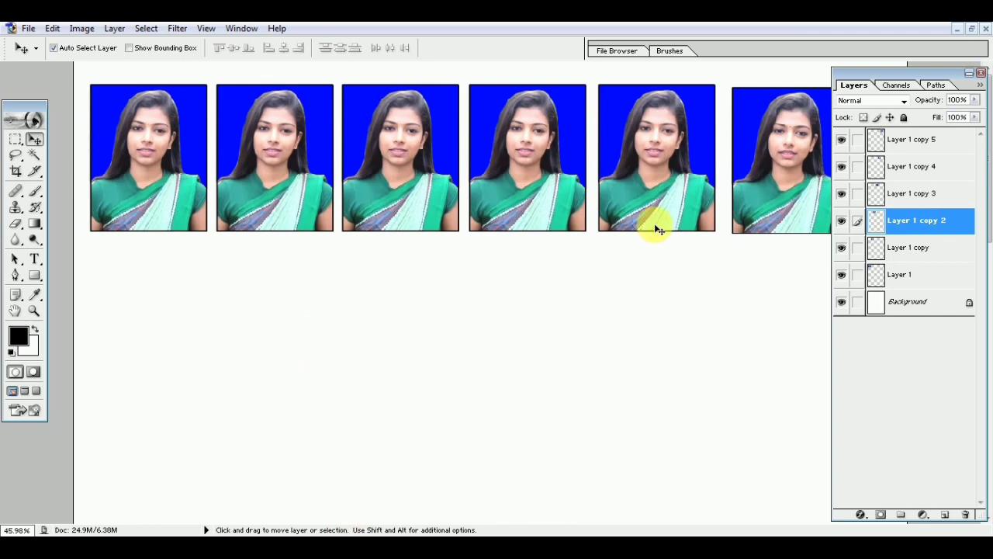
Nudge the fifth and sixth photos left to even the row, then fit the whole page in view.
{"action": "left_click", "coordinate": [632, 181]}
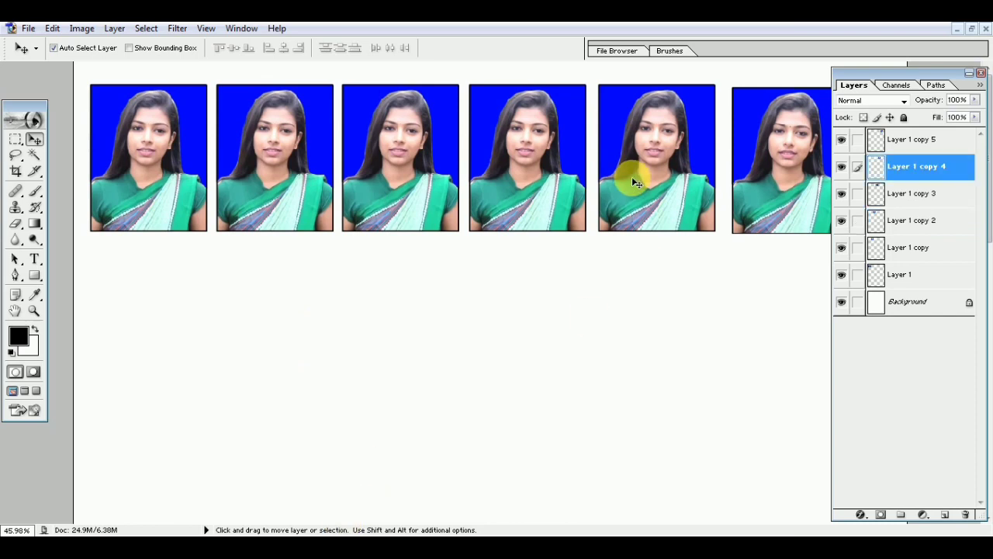
{"action": "key", "text": "Left"}
{"action": "key", "text": "Left"}
{"action": "key", "text": "Left"}
{"action": "left_click", "coordinate": [748, 177]}
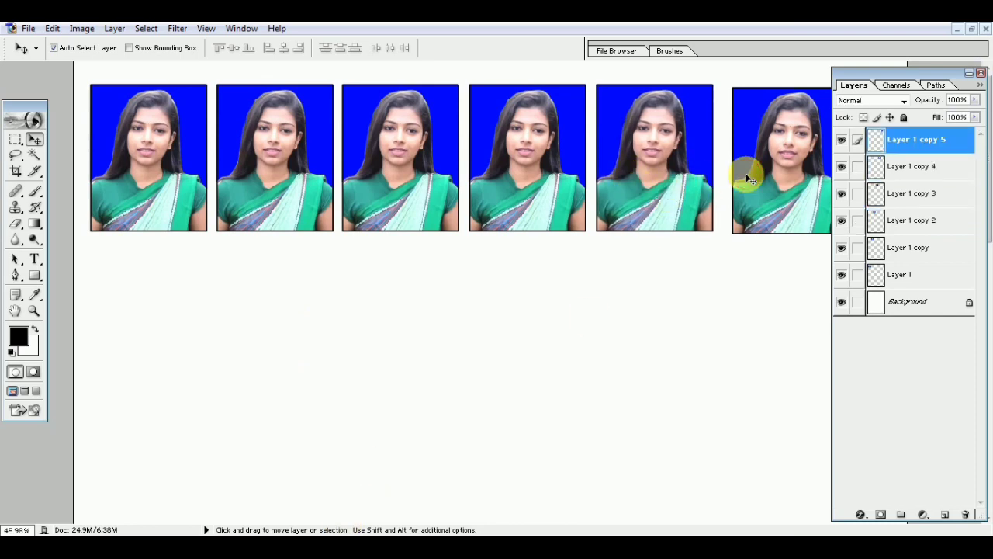
{"action": "key", "text": "Left"}
{"action": "key", "text": "Left"}
{"action": "key", "text": "Left"}
{"action": "key", "text": "Left"}
{"action": "key", "text": "Left"}
{"action": "key", "text": "Left"}
{"action": "key", "text": "Left"}
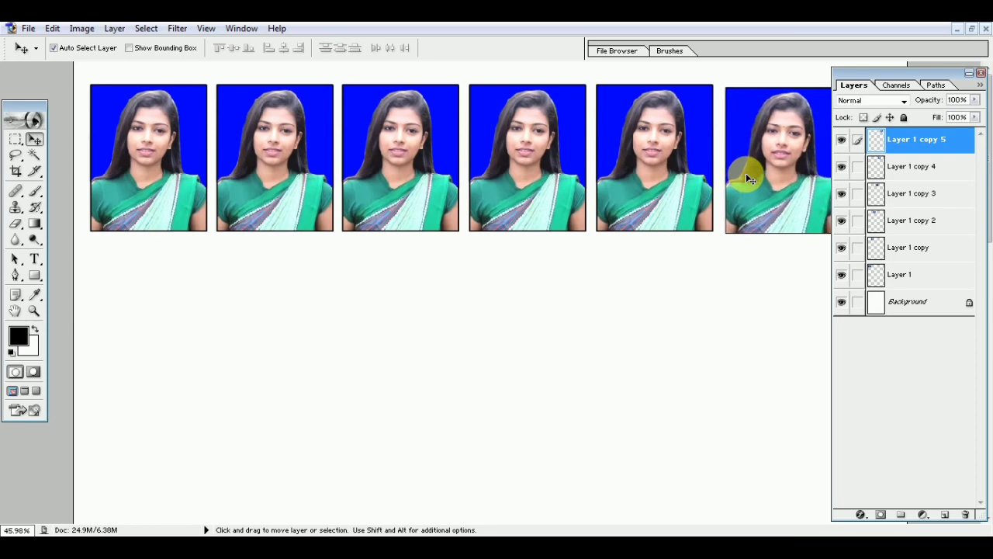
{"action": "key", "text": "Left"}
{"action": "key", "text": "Left"}
{"action": "key", "text": "Left"}
{"action": "key", "text": "Up"}
{"action": "key", "text": "Up"}
{"action": "key", "text": "Up"}
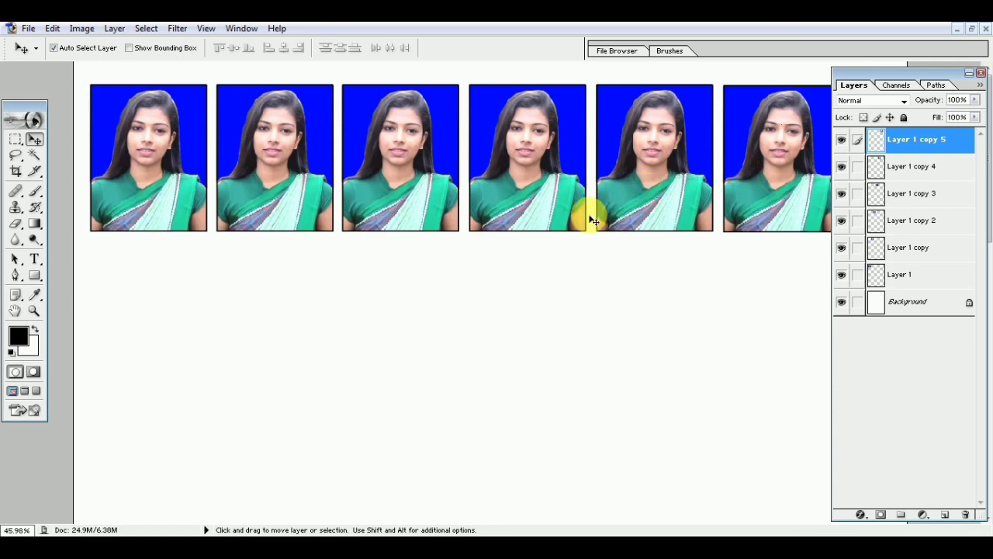
{"action": "key", "text": "ctrl+0"}
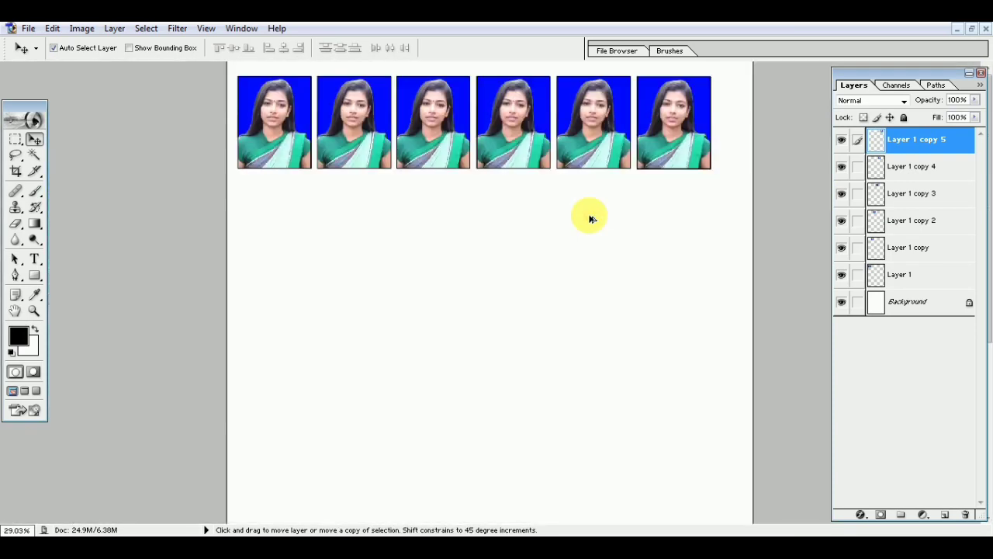
{"action": "key", "text": "ctrl+0"}
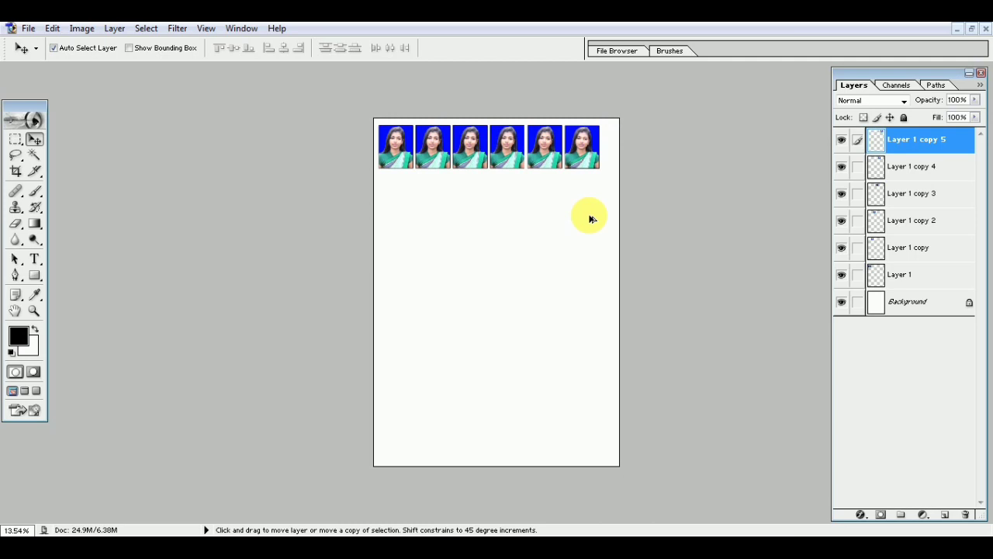
Shift the fifth and sixth photos left to close the gaps in the row.
{"action": "left_click", "coordinate": [545, 153]}
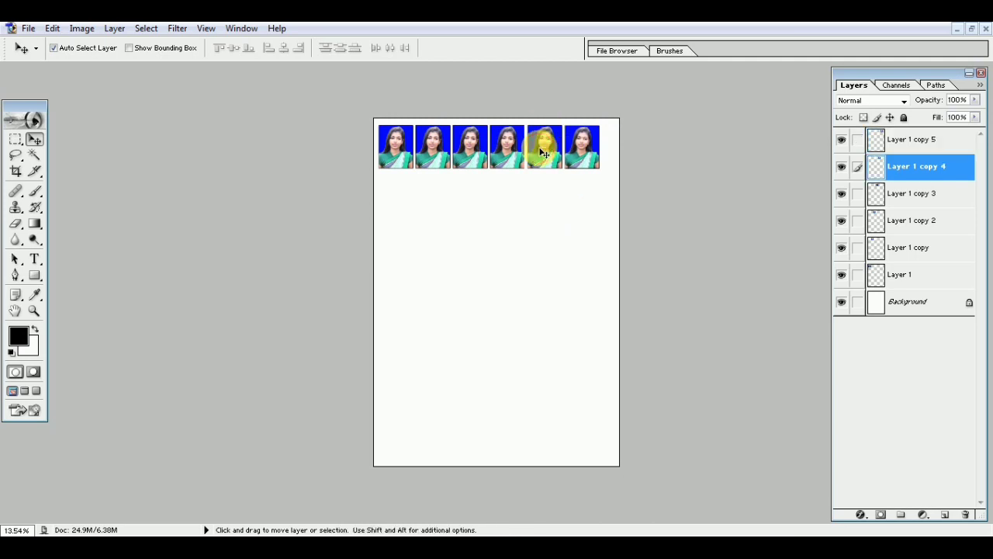
{"action": "left_click_drag", "start_coordinate": [545, 153], "coordinate": [544, 153]}
{"action": "left_click", "coordinate": [578, 158]}
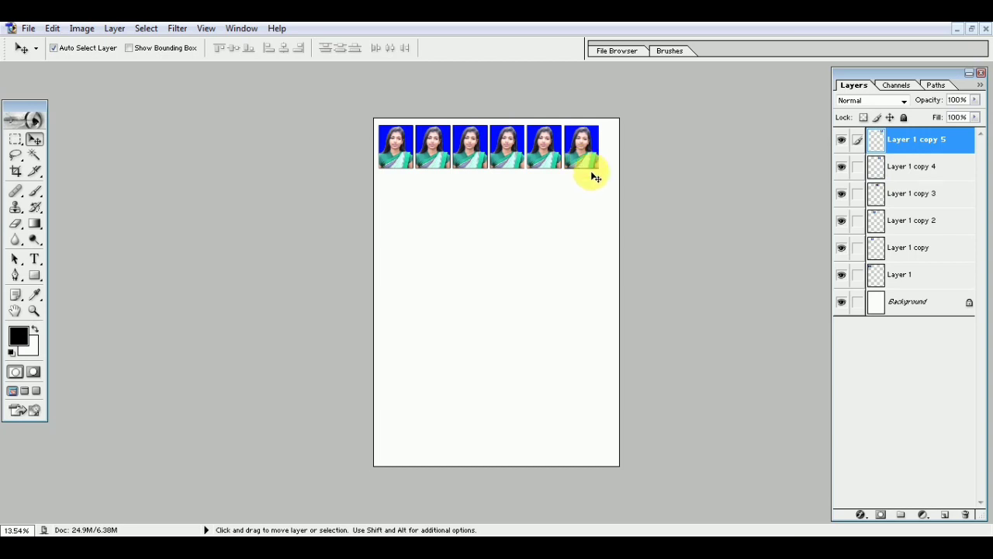
{"action": "left_click_drag", "start_coordinate": [594, 178], "coordinate": [593, 176]}
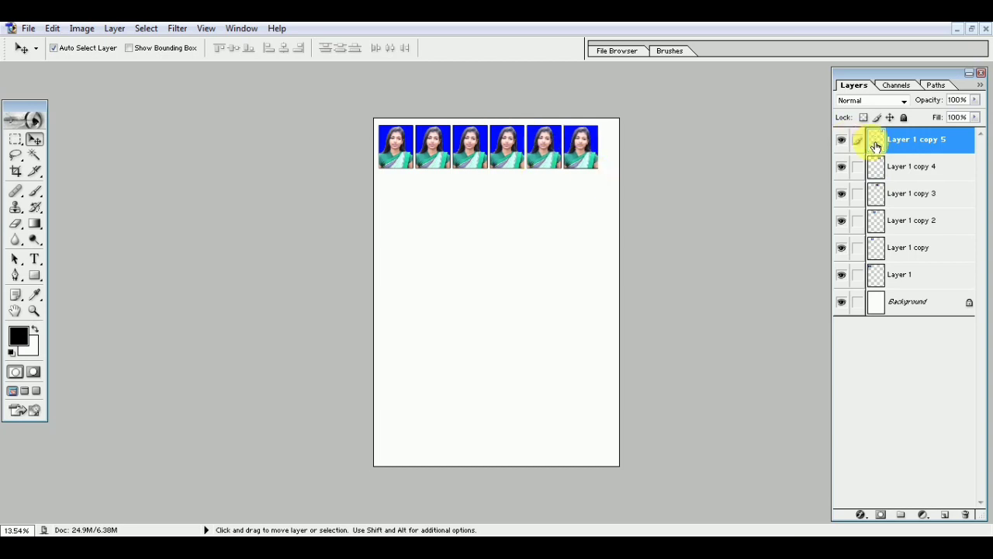
Link all six photo layers and merge them into a single strip layer.
{"action": "left_click", "coordinate": [858, 166]}
{"action": "left_click", "coordinate": [858, 193]}
{"action": "left_click", "coordinate": [858, 220]}
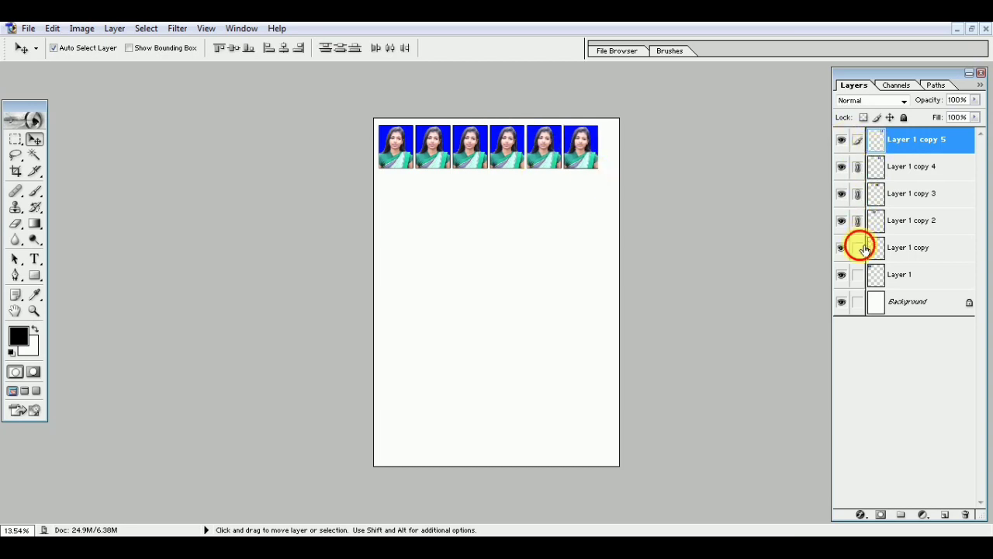
{"action": "left_click", "coordinate": [858, 247]}
{"action": "left_click", "coordinate": [858, 275]}
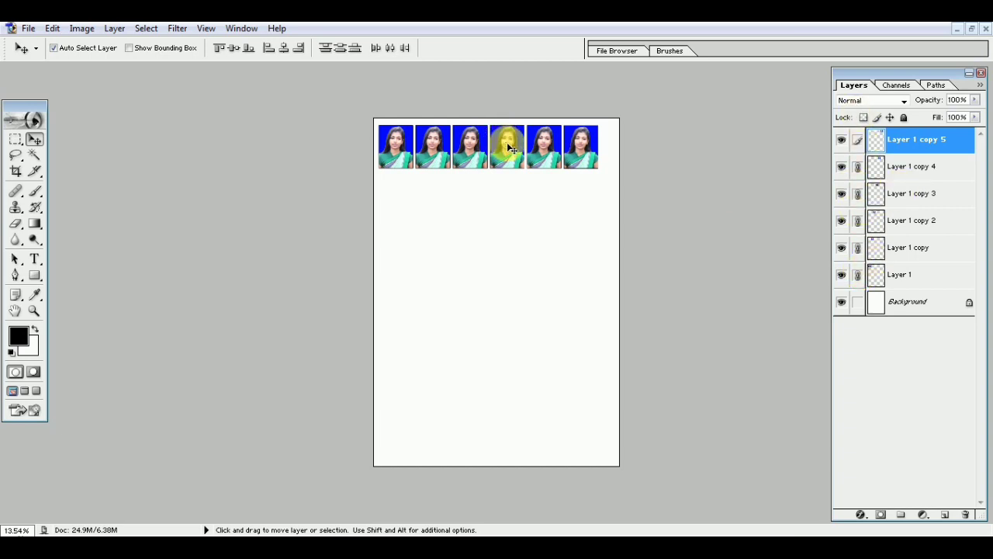
{"action": "key", "text": "ctrl+t"}
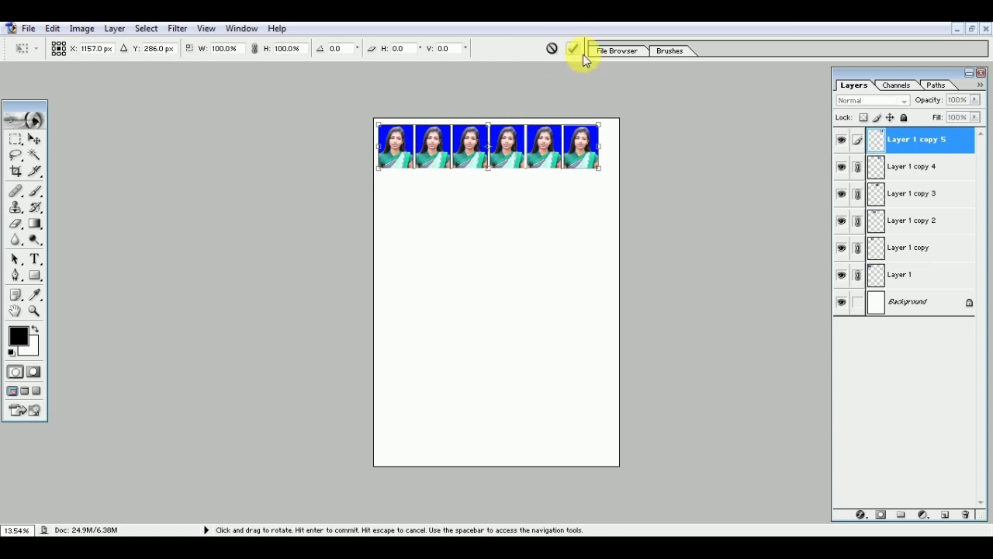
{"action": "left_click", "coordinate": [572, 48]}
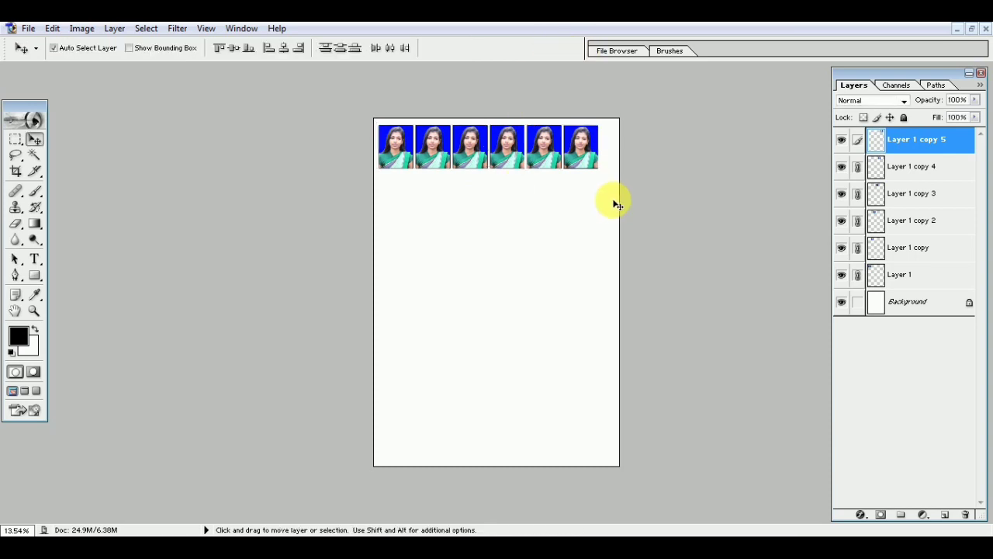
{"action": "key", "text": "ctrl+e"}
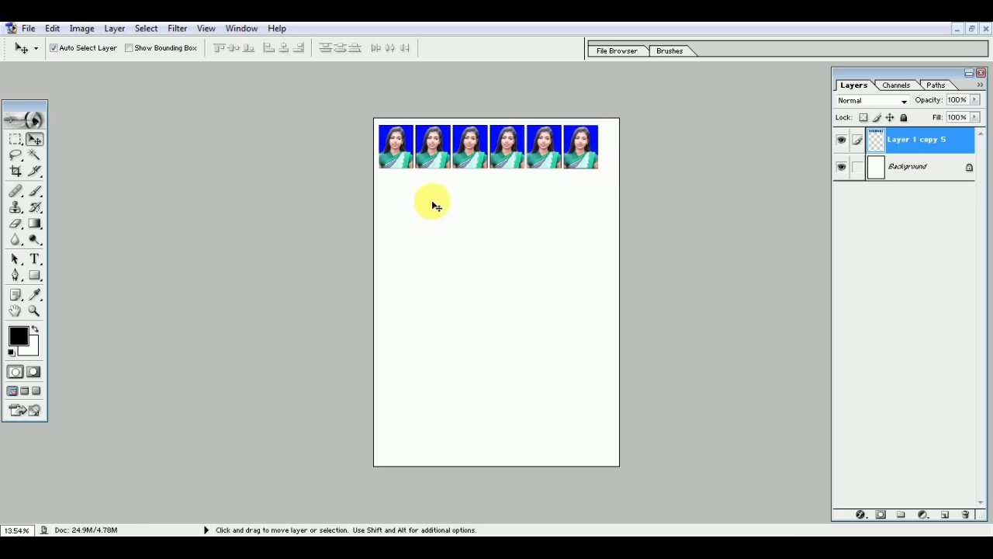
Enlarge the merged photo strip to about 107% across the page width.
{"action": "key", "text": "ctrl+t"}
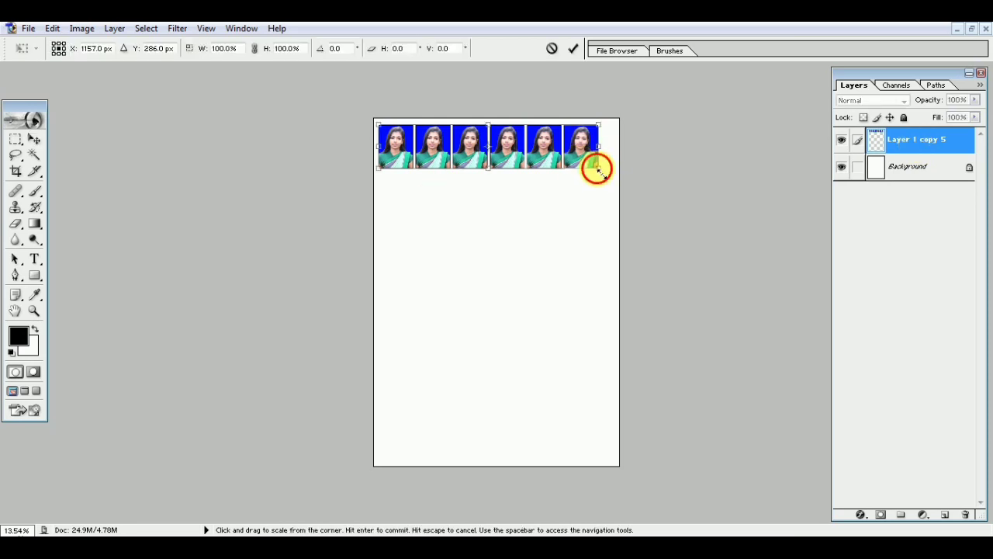
{"action": "left_click_drag", "start_coordinate": [597, 169], "coordinate": [615, 179]}
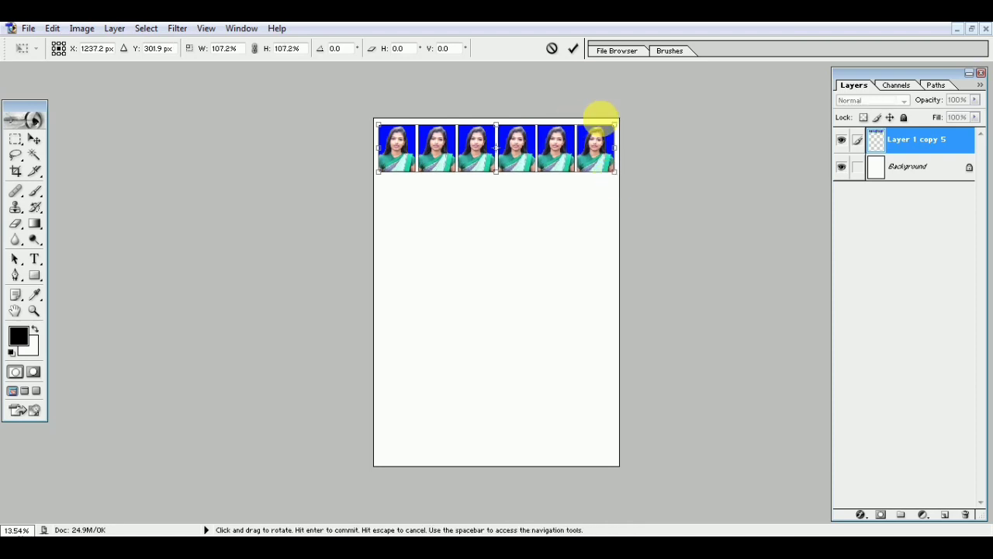
{"action": "left_click", "coordinate": [574, 49]}
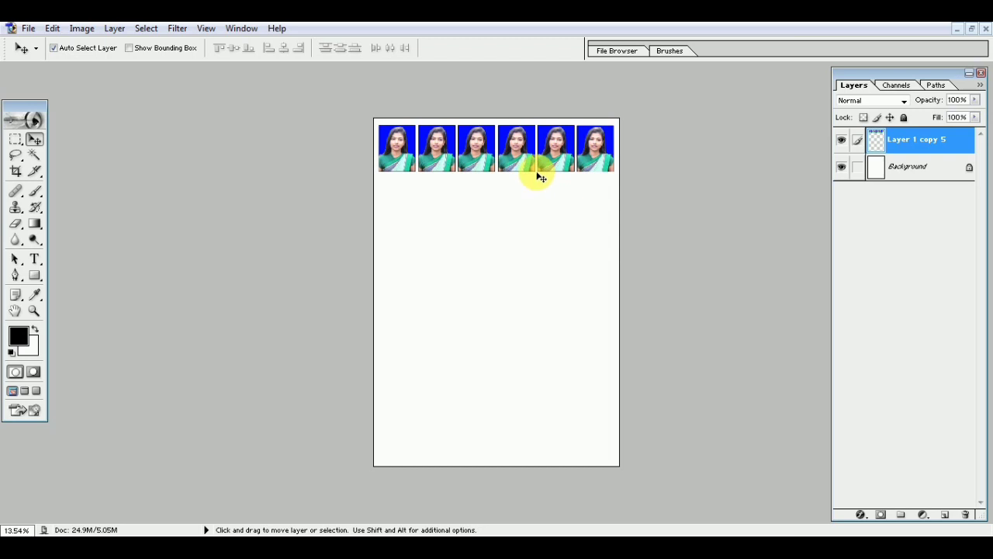
{"action": "scroll", "coordinate": [536, 173], "scroll_direction": "up", "scroll_amount": 2}
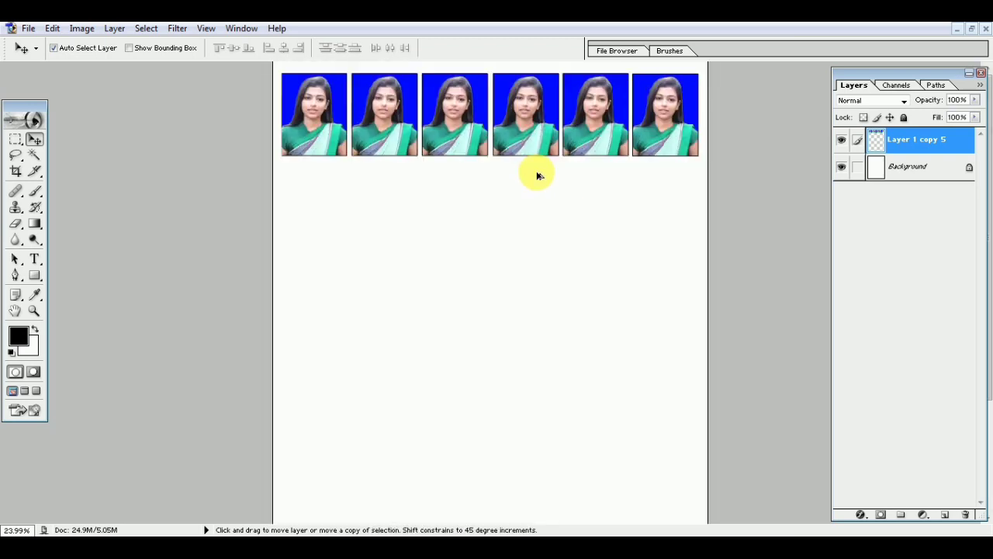
{"action": "scroll", "coordinate": [532, 169], "scroll_direction": "up", "scroll_amount": 2}
{"action": "scroll", "coordinate": [481, 165], "scroll_direction": "up", "scroll_amount": 2}
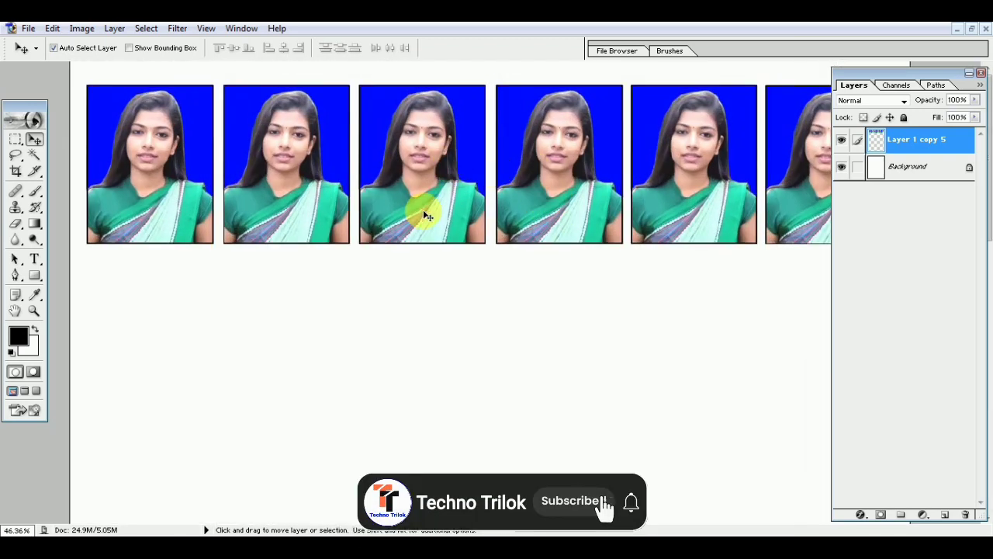
Duplicate the photo strip down the page to form the next rows beneath the first.
{"action": "mouse_move", "coordinate": [423, 212]}
{"action": "left_mouse_down"}
{"action": "mouse_move", "coordinate": [429, 379]}
{"action": "mouse_move", "coordinate": [434, 368]}
{"action": "left_mouse_up"}
{"action": "scroll", "coordinate": [434, 370], "scroll_direction": "down", "scroll_amount": 1}
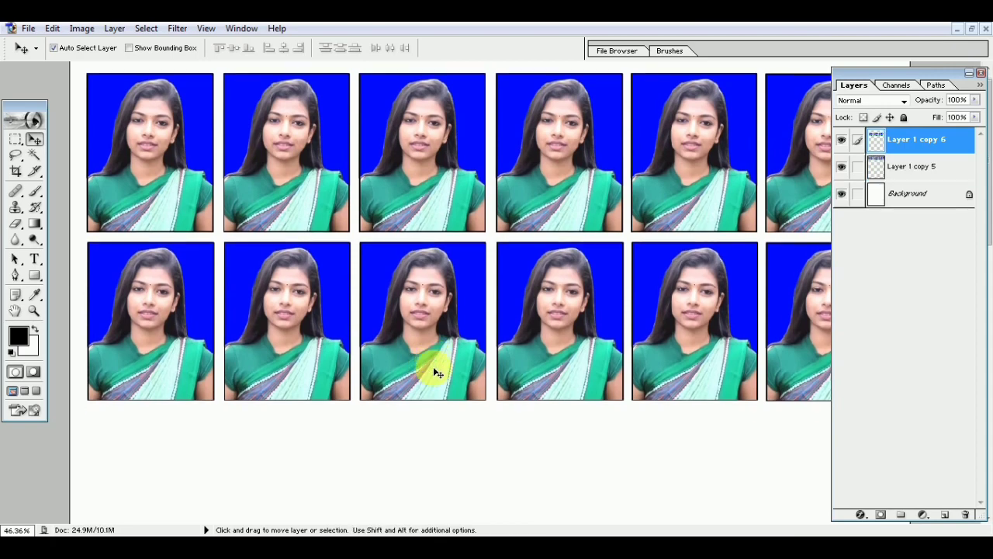
{"action": "scroll", "coordinate": [435, 366], "scroll_direction": "down", "scroll_amount": 3}
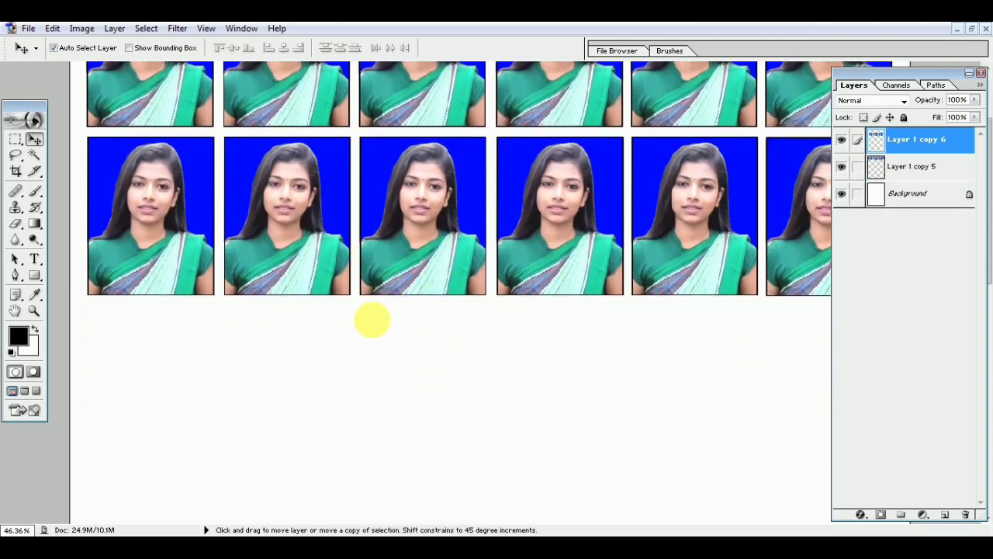
{"action": "left_click_drag", "start_coordinate": [372, 319], "coordinate": [374, 409]}
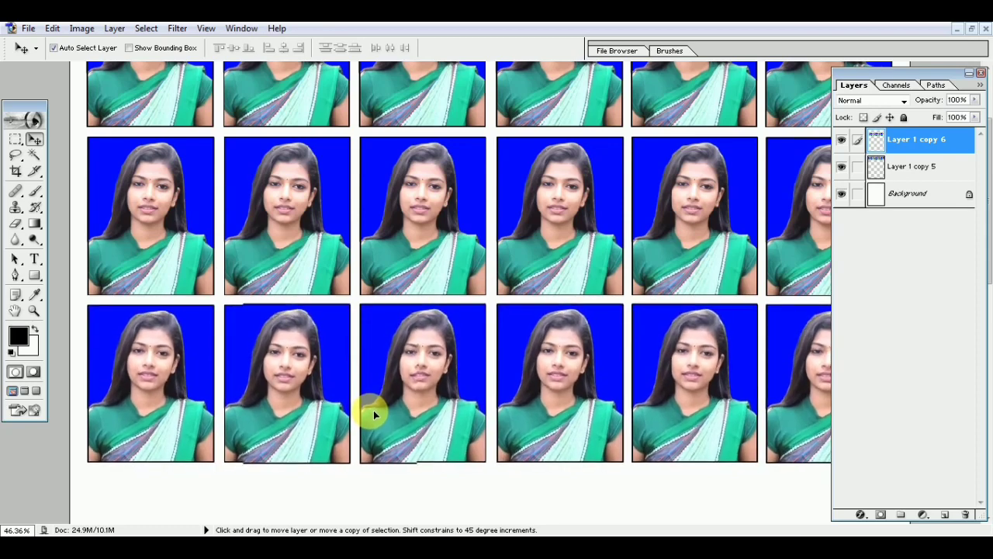
{"action": "key", "text": "ctrl+j"}
{"action": "scroll", "coordinate": [381, 357], "scroll_direction": "down", "scroll_amount": 5}
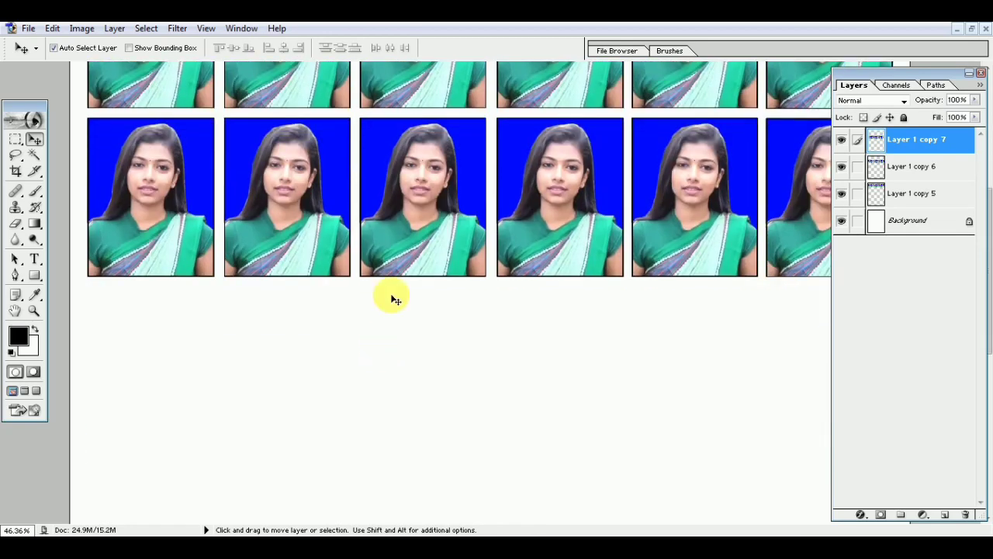
{"action": "left_click_drag", "start_coordinate": [394, 237], "coordinate": [396, 406]}
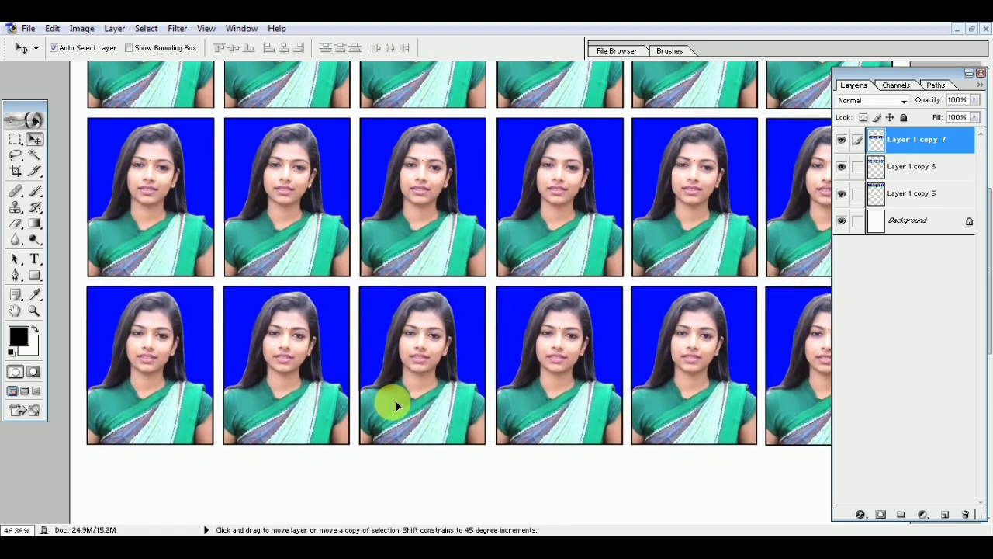
Add further duplicated rows below until seven rows fill the A4 page, then view the whole page.
{"action": "key", "text": "ctrl+j"}
{"action": "scroll", "coordinate": [394, 380], "scroll_direction": "down", "scroll_amount": 3}
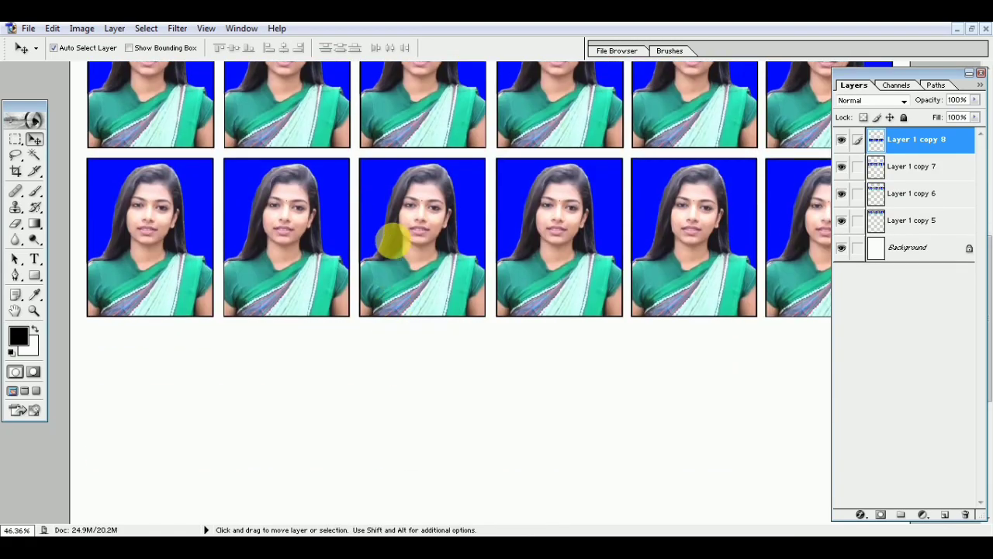
{"action": "left_click_drag", "start_coordinate": [395, 240], "coordinate": [396, 407]}
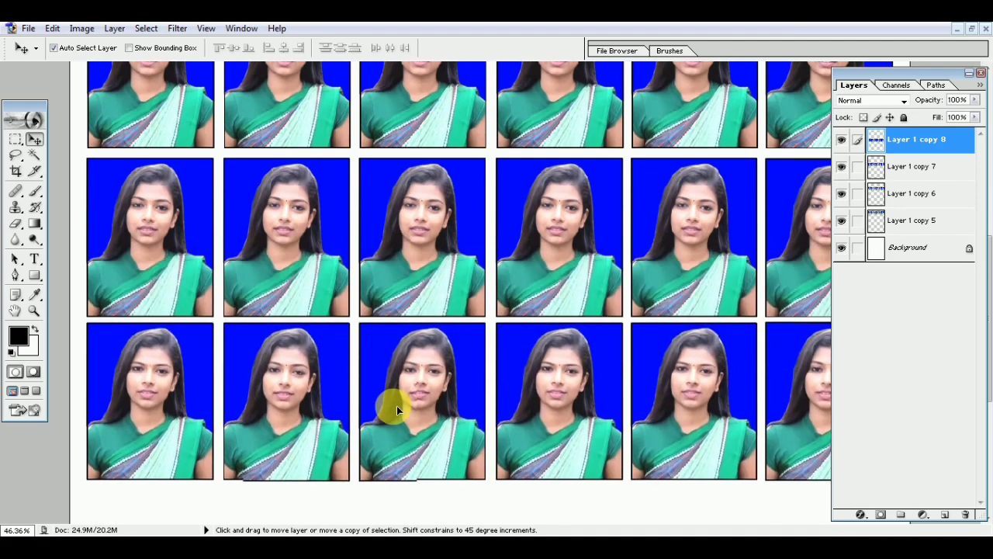
{"action": "key", "text": "ctrl+j"}
{"action": "scroll", "coordinate": [399, 377], "scroll_direction": "down", "scroll_amount": 4}
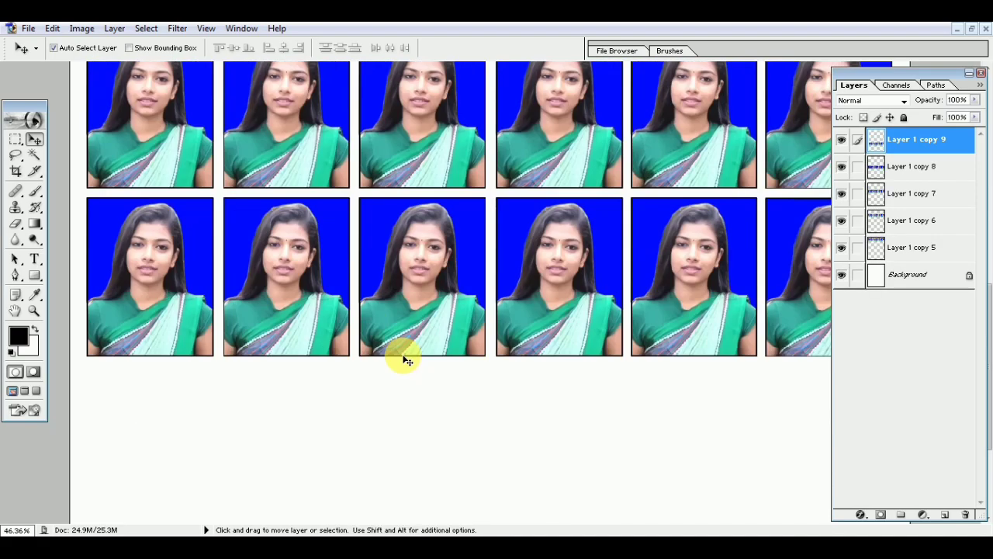
{"action": "scroll", "coordinate": [411, 330], "scroll_direction": "down", "scroll_amount": 1}
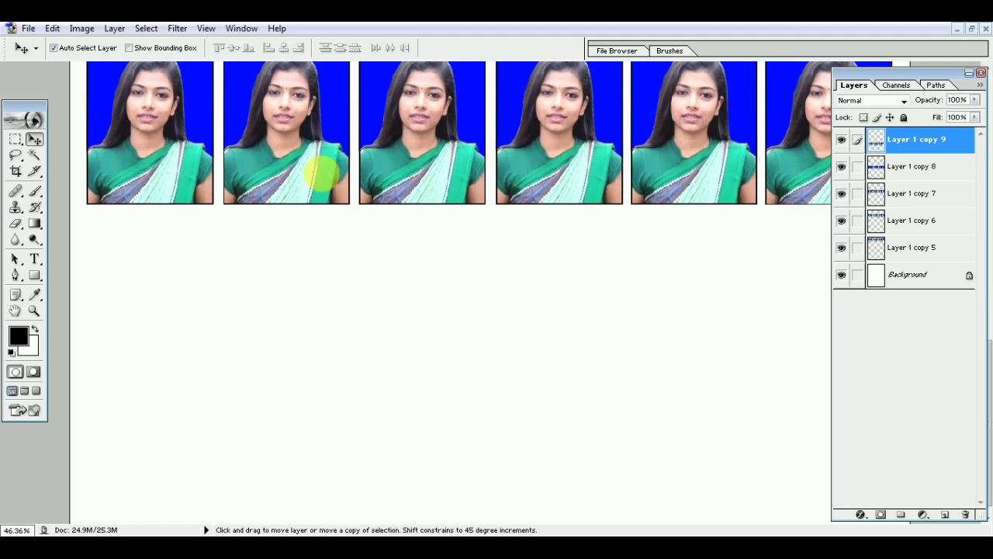
{"action": "mouse_move", "coordinate": [322, 166]}
{"action": "left_mouse_down"}
{"action": "mouse_move", "coordinate": [332, 335]}
{"action": "mouse_move", "coordinate": [323, 311]}
{"action": "mouse_move", "coordinate": [330, 382]}
{"action": "mouse_move", "coordinate": [325, 282]}
{"action": "mouse_move", "coordinate": [325, 447]}
{"action": "mouse_move", "coordinate": [337, 354]}
{"action": "left_mouse_up"}
{"action": "key", "text": "ctrl+0"}
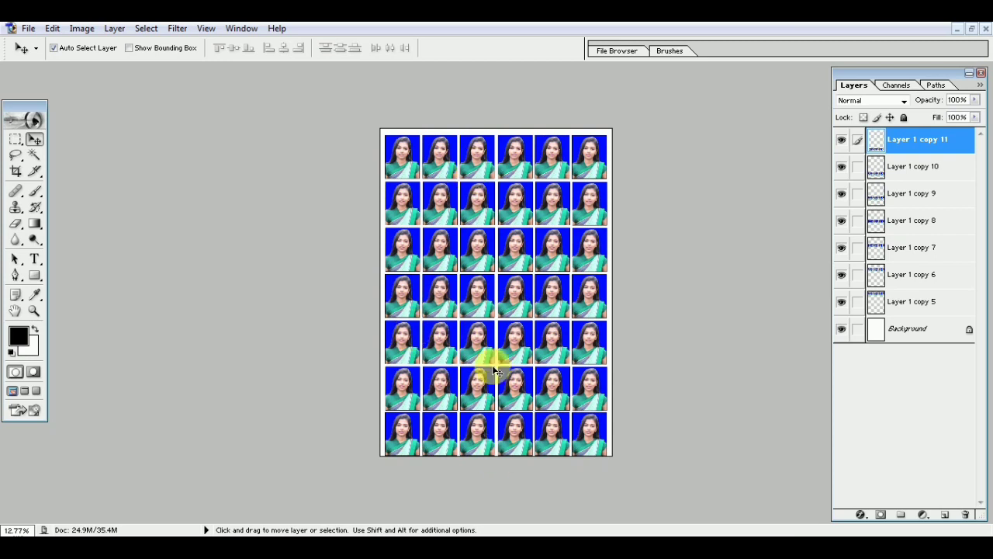
Nudge the top and second photo rows up slightly to even the spacing.
{"action": "left_click", "coordinate": [481, 161]}
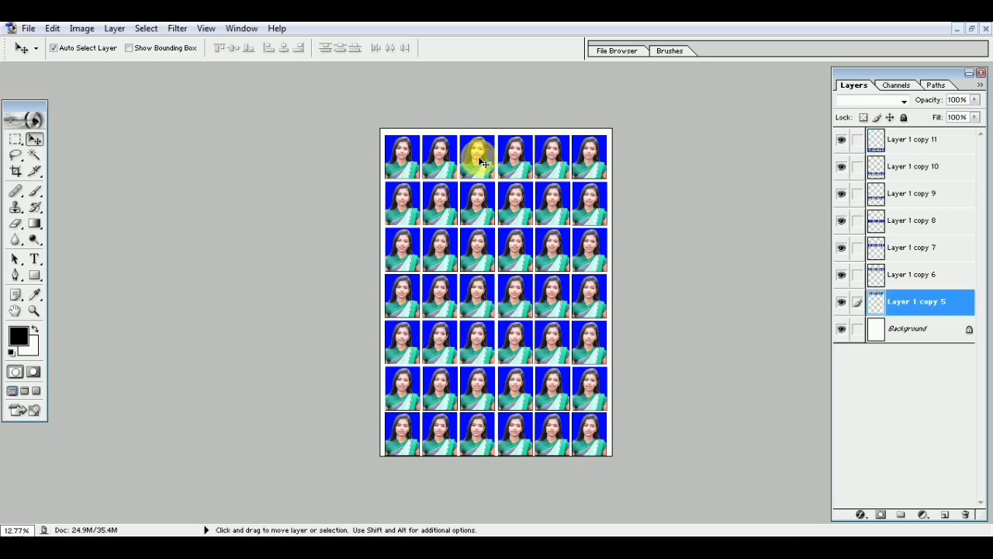
{"action": "key", "text": "Up"}
{"action": "key", "text": "Up"}
{"action": "key", "text": "Up"}
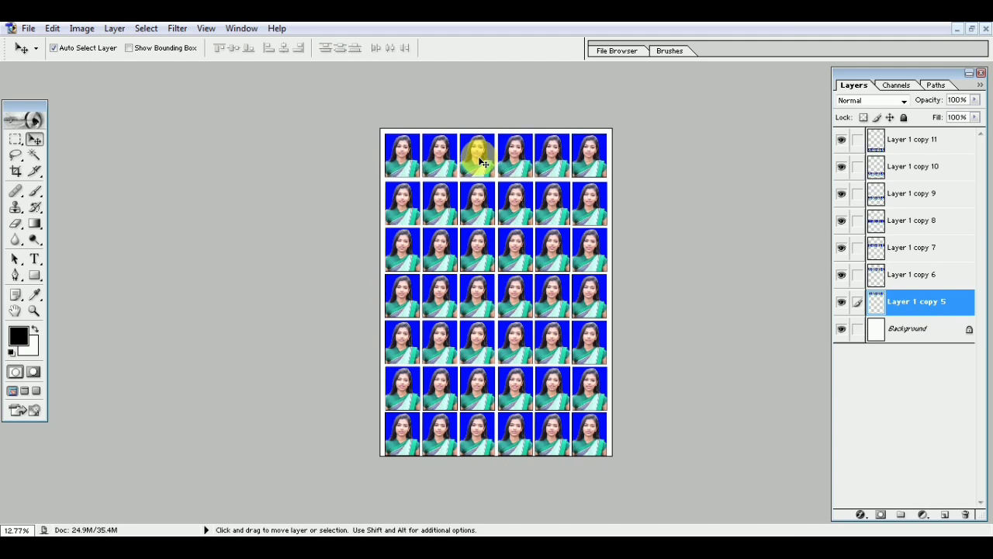
{"action": "key", "text": "Up"}
{"action": "key", "text": "Up"}
{"action": "key", "text": "Up"}
{"action": "left_click", "coordinate": [489, 206]}
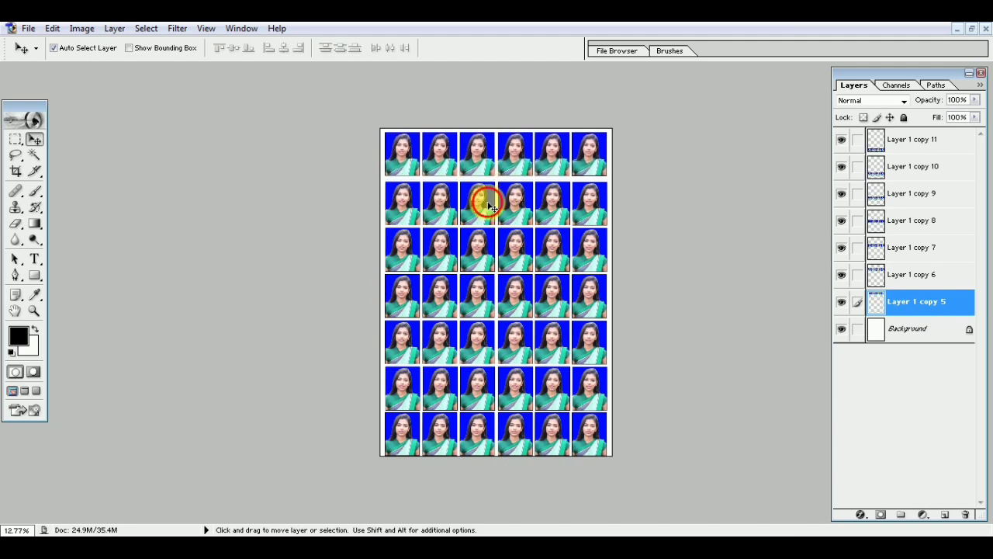
{"action": "key", "text": "Up"}
{"action": "key", "text": "Up"}
{"action": "key", "text": "Up"}
{"action": "left_click", "coordinate": [479, 245]}
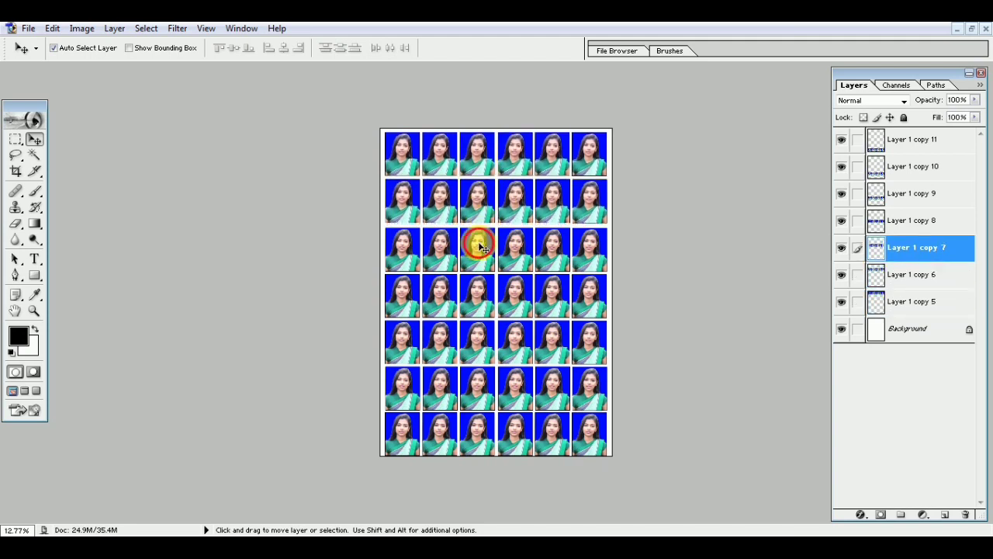
{"action": "key", "text": "Up"}
{"action": "left_click", "coordinate": [481, 293]}
Nudge the fourth and fifth photo rows up, checking the lower rows.
{"action": "key", "text": "Up"}
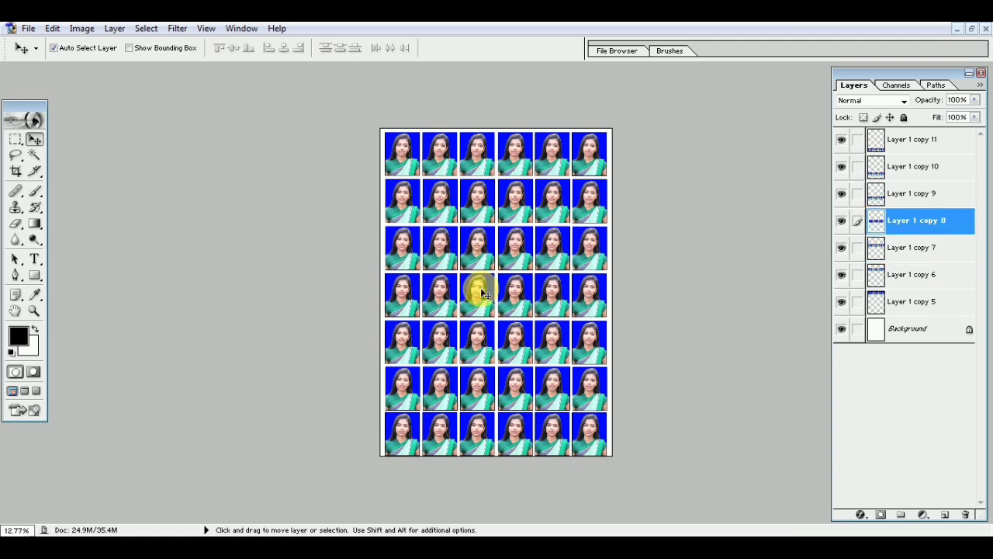
{"action": "left_click", "coordinate": [475, 335]}
{"action": "key", "text": "Up"}
{"action": "left_click", "coordinate": [475, 385]}
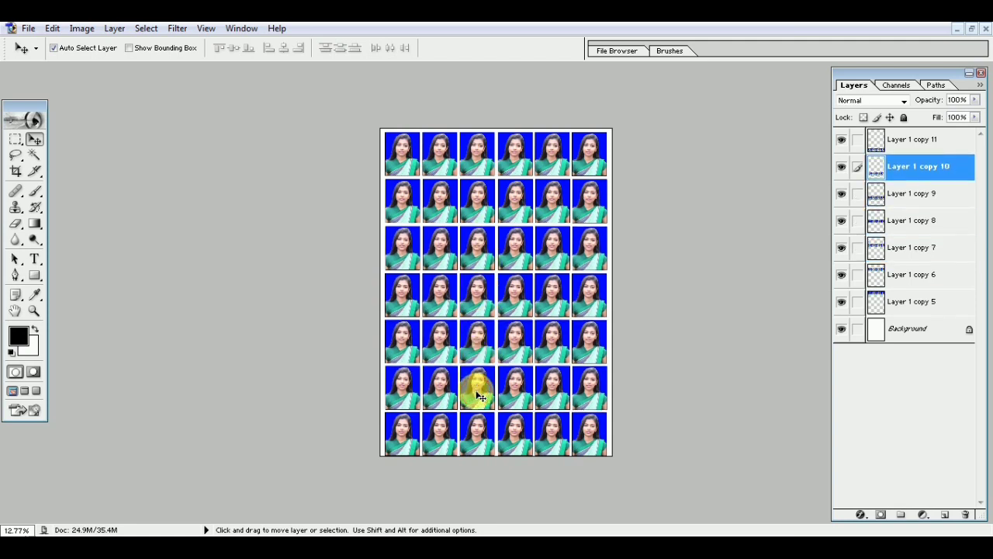
{"action": "left_click", "coordinate": [475, 426]}
{"action": "key", "text": "Up"}
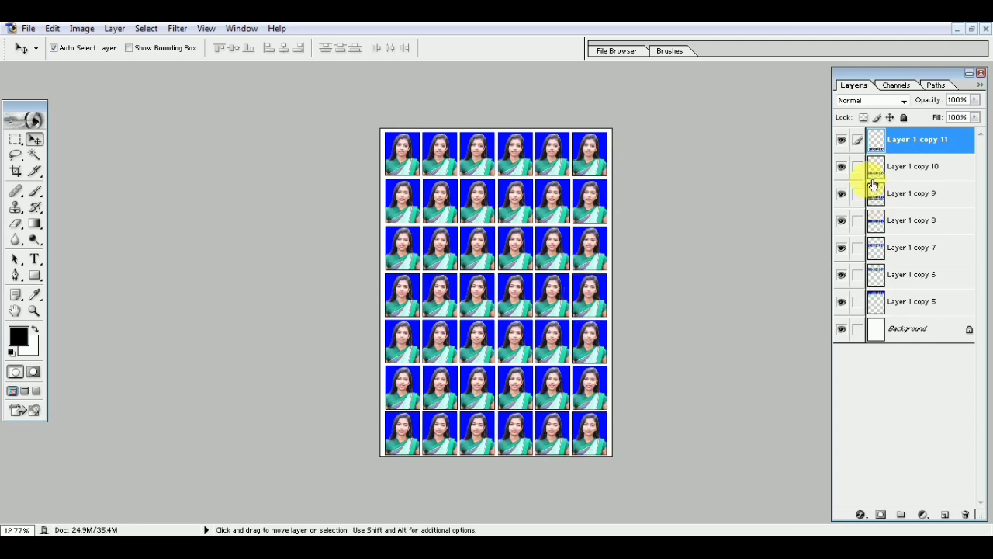
Link the seven row layers and merge them into one layer.
{"action": "left_click_drag", "start_coordinate": [870, 184], "coordinate": [862, 291]}
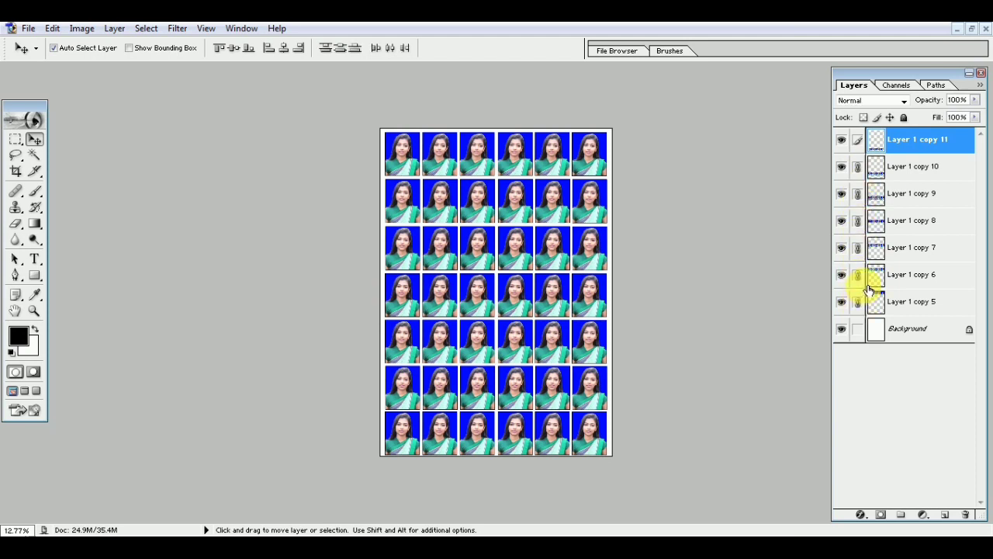
{"action": "key", "text": "ctrl+e"}
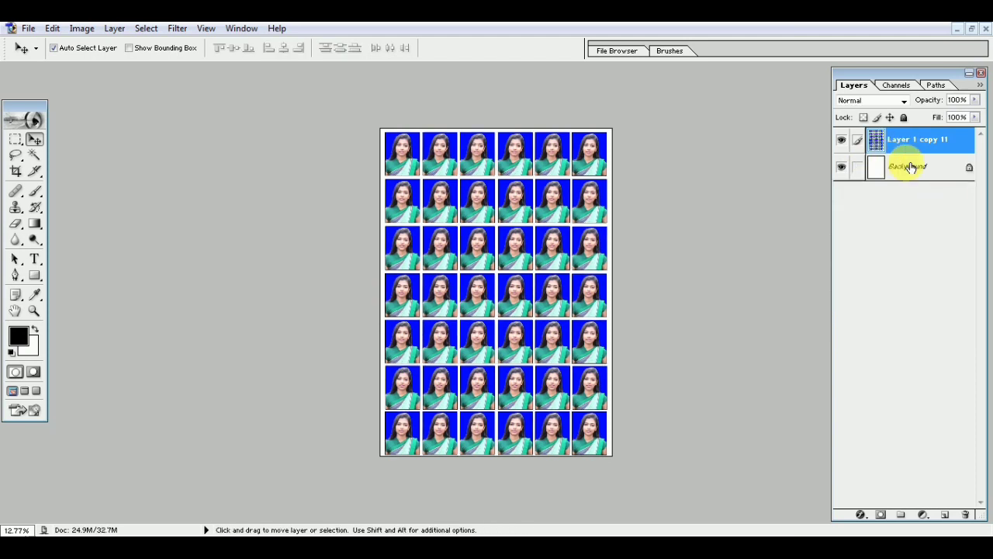
{"action": "key", "text": "ctrl+t"}
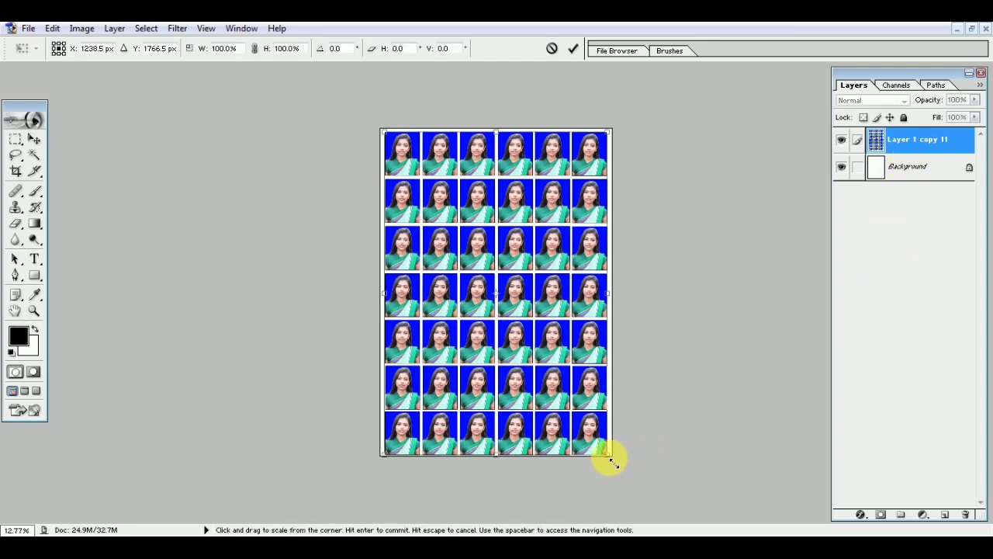
Scale the 42-photo grid down to 97.9%, nudge it right and down, and apply.
{"action": "left_click_drag", "start_coordinate": [613, 462], "coordinate": [609, 456]}
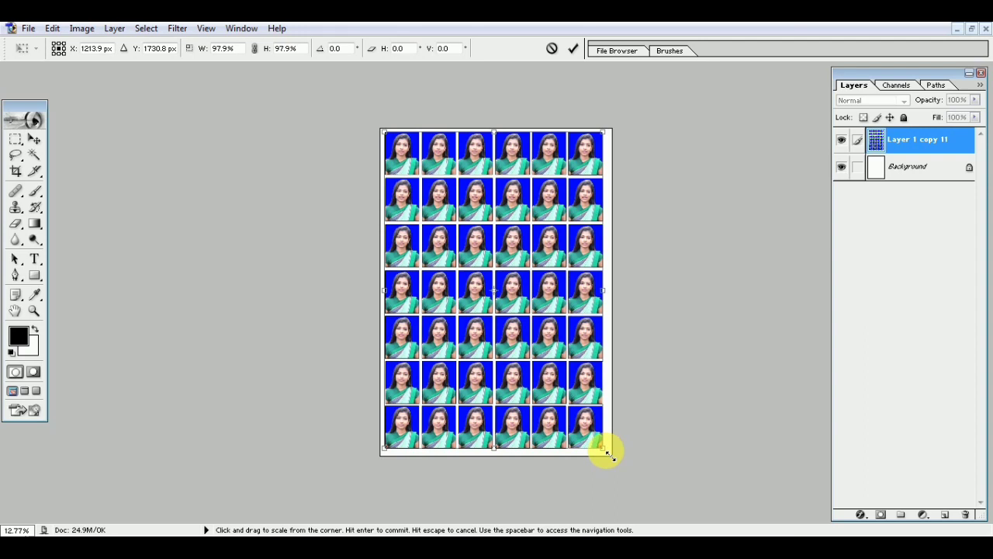
{"action": "key", "text": "Right"}
{"action": "key", "text": "Right"}
{"action": "key", "text": "Right"}
{"action": "key", "text": "Down"}
{"action": "key", "text": "Down"}
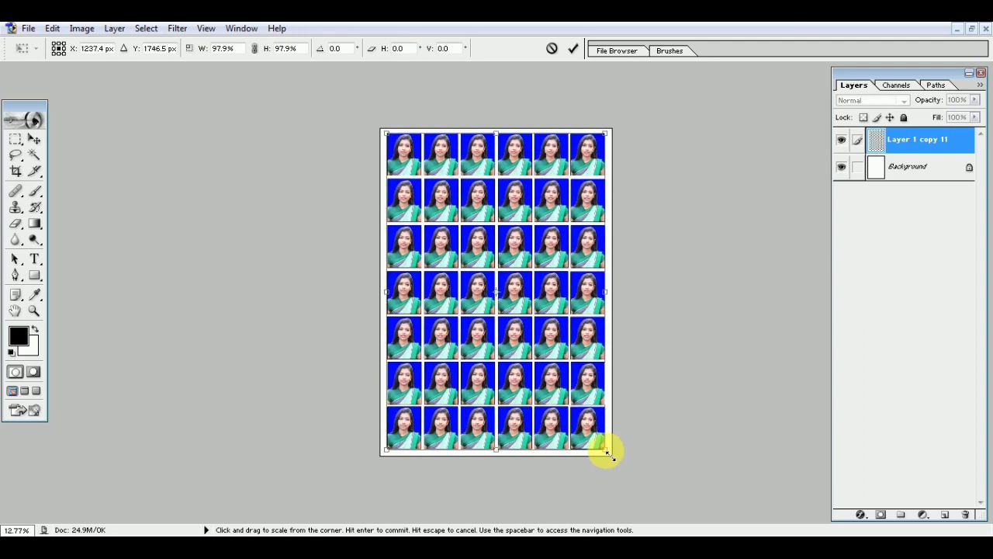
{"action": "key", "text": "Right"}
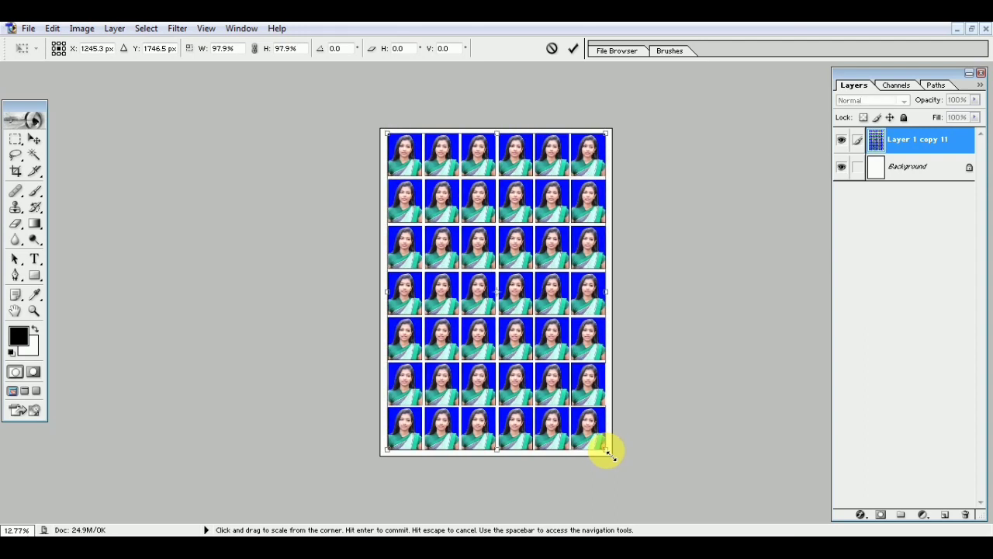
{"action": "key", "text": "Down"}
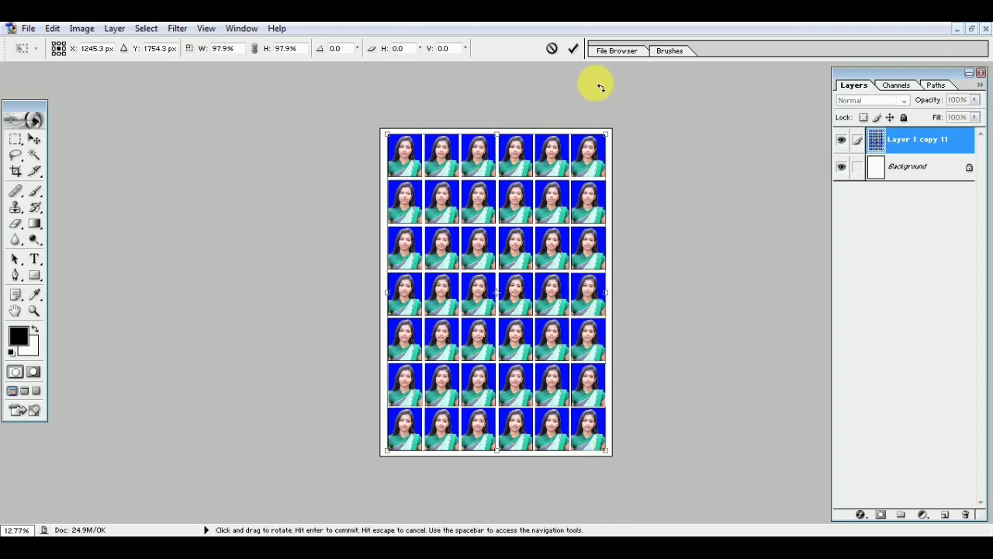
{"action": "left_click", "coordinate": [578, 49]}
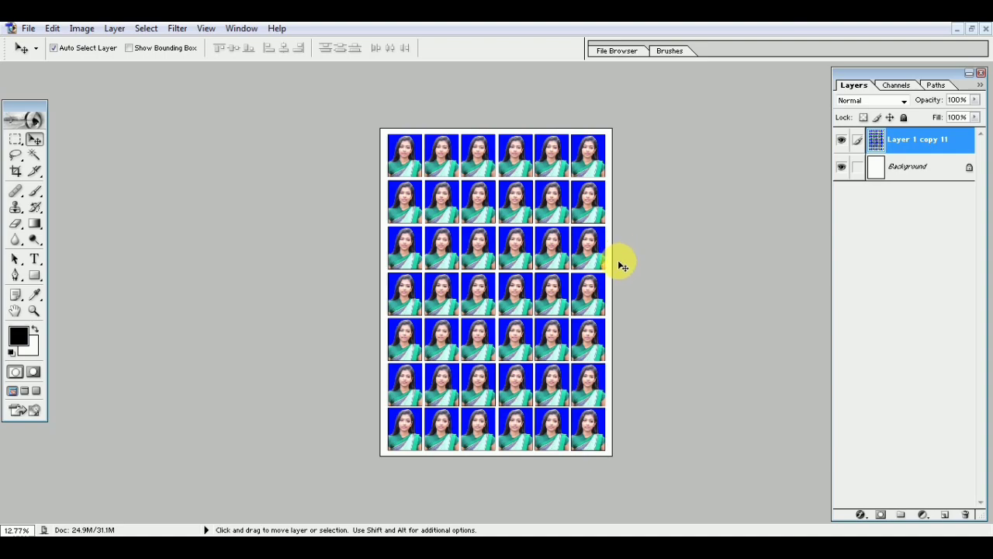
Zoom in and out on the finished A4 photo grid to inspect it.
{"action": "scroll", "coordinate": [622, 265], "scroll_direction": "up", "scroll_amount": 2}
{"action": "scroll", "coordinate": [621, 264], "scroll_direction": "up", "scroll_amount": 1}
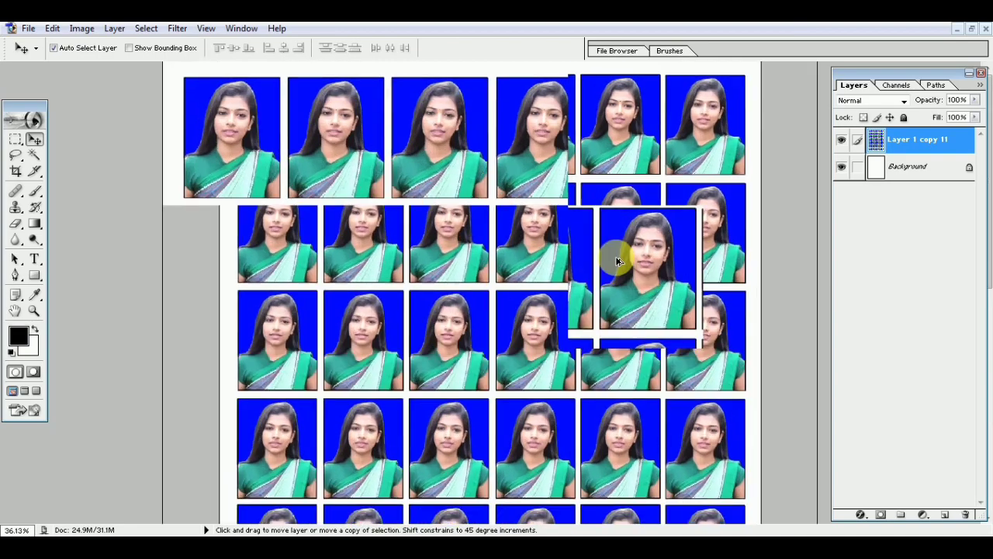
{"action": "scroll", "coordinate": [619, 262], "scroll_direction": "up", "scroll_amount": 1}
{"action": "scroll", "coordinate": [618, 261], "scroll_direction": "down", "scroll_amount": 1}
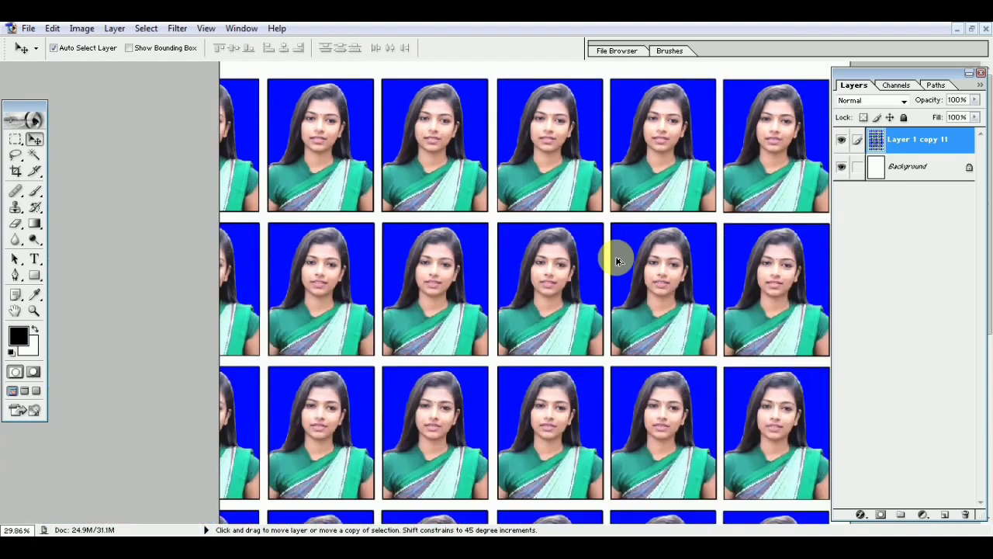
{"action": "scroll", "coordinate": [617, 261], "scroll_direction": "down", "scroll_amount": 1}
{"action": "scroll", "coordinate": [618, 260], "scroll_direction": "down", "scroll_amount": 1}
{"action": "scroll", "coordinate": [618, 261], "scroll_direction": "down", "scroll_amount": 1}
{"action": "scroll", "coordinate": [618, 261], "scroll_direction": "down", "scroll_amount": 1}
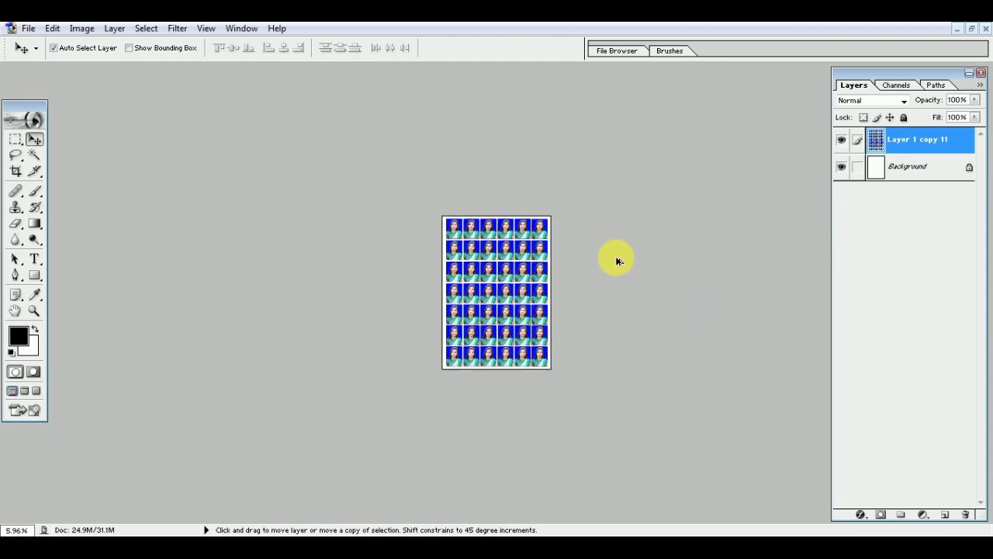
{"action": "scroll", "coordinate": [618, 261], "scroll_direction": "up", "scroll_amount": 2}
{"action": "scroll", "coordinate": [617, 260], "scroll_direction": "up", "scroll_amount": 1}
{"action": "scroll", "coordinate": [618, 261], "scroll_direction": "up", "scroll_amount": 1}
{"action": "scroll", "coordinate": [617, 261], "scroll_direction": "down", "scroll_amount": 1}
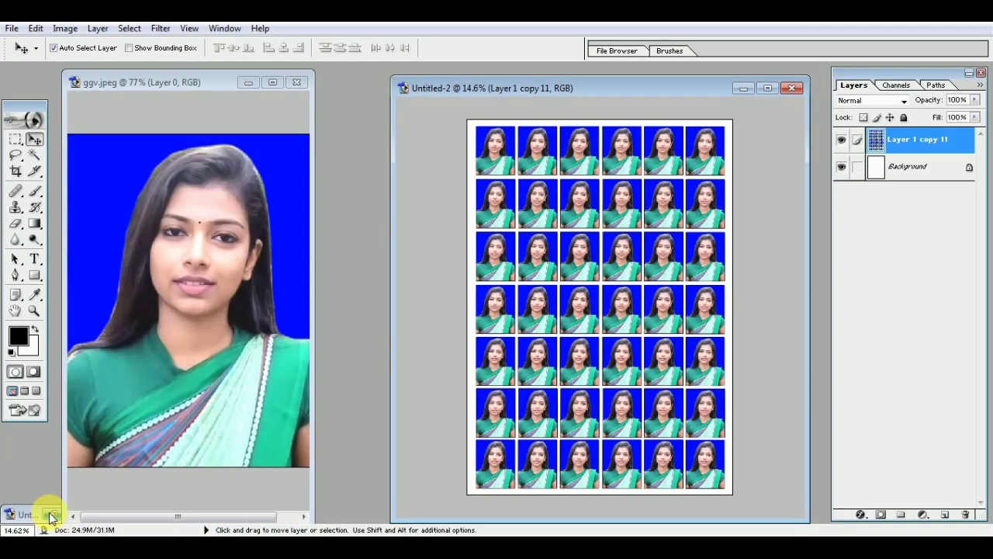
Restore Untitled-1 to the upper left, move the Untitled-2 A4 sheet right, and close the Layers palette.
{"action": "left_click", "coordinate": [52, 515]}
{"action": "left_click_drag", "start_coordinate": [544, 180], "coordinate": [249, 141]}
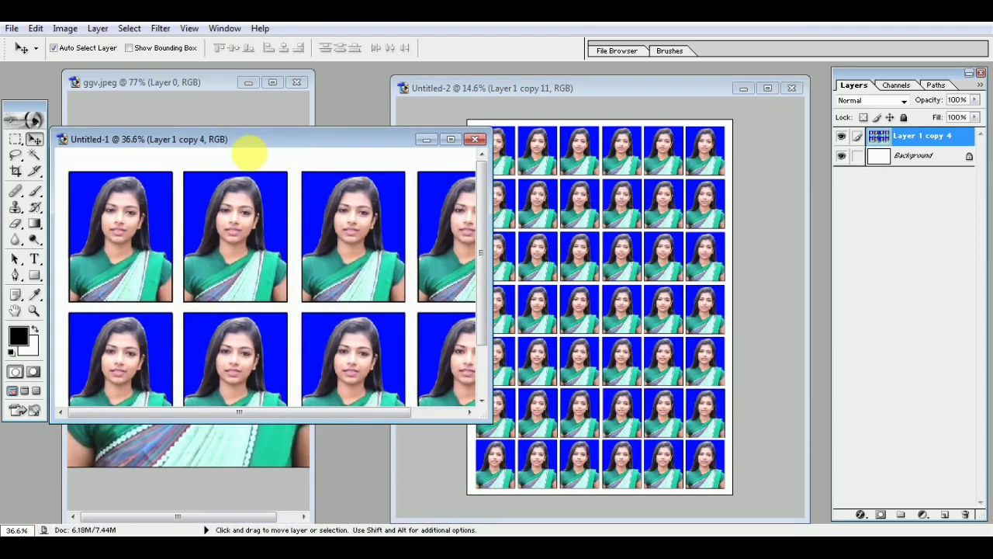
{"action": "left_click", "coordinate": [584, 90]}
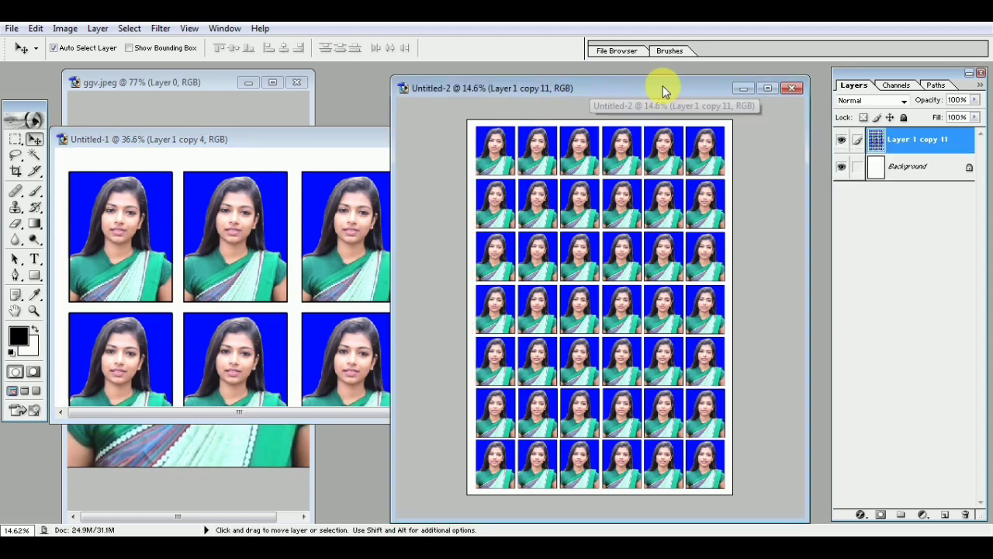
{"action": "left_click_drag", "start_coordinate": [628, 90], "coordinate": [734, 84]}
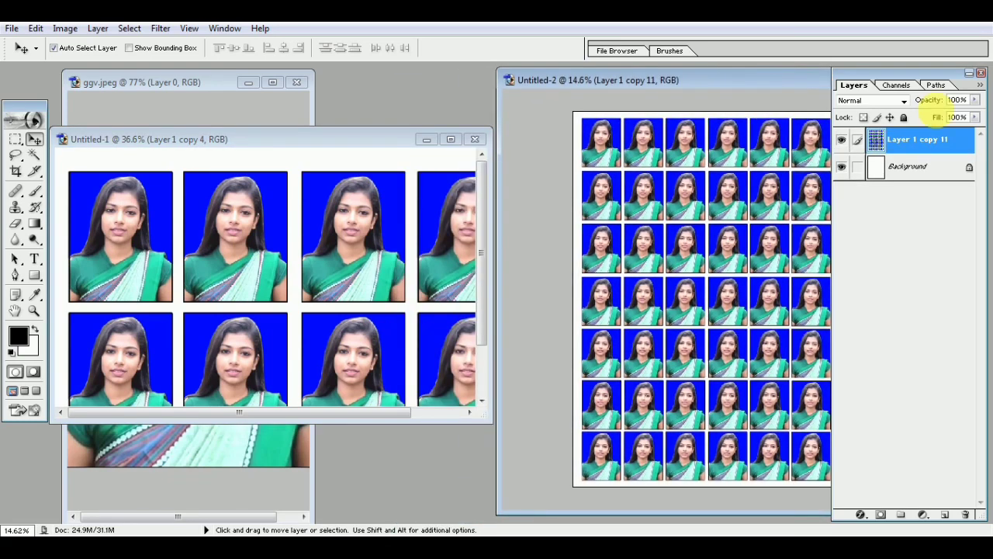
{"action": "left_click", "coordinate": [981, 72]}
{"action": "left_click_drag", "start_coordinate": [791, 84], "coordinate": [876, 84]}
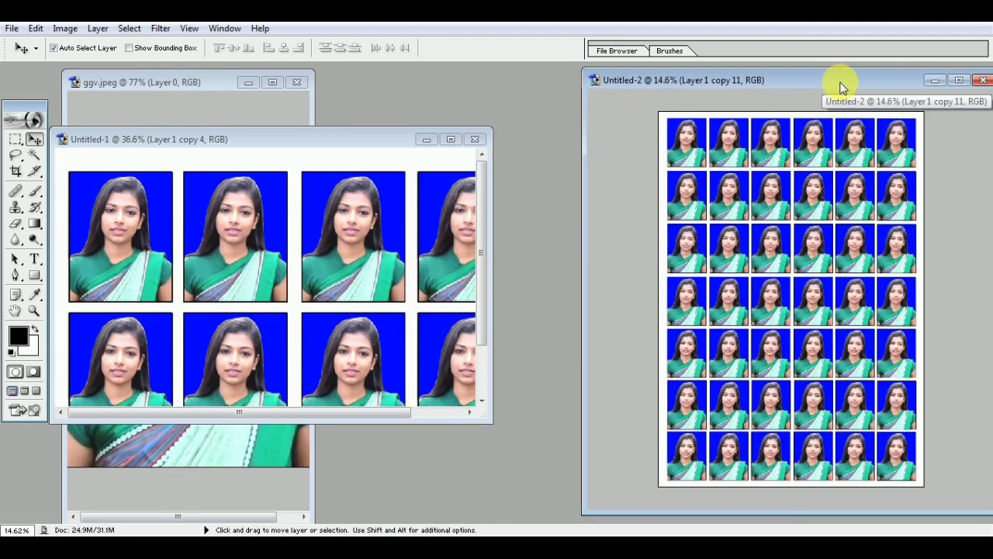
Position the Untitled-1 sheet between the original photo and the A4 sheet.
{"action": "left_click", "coordinate": [373, 143]}
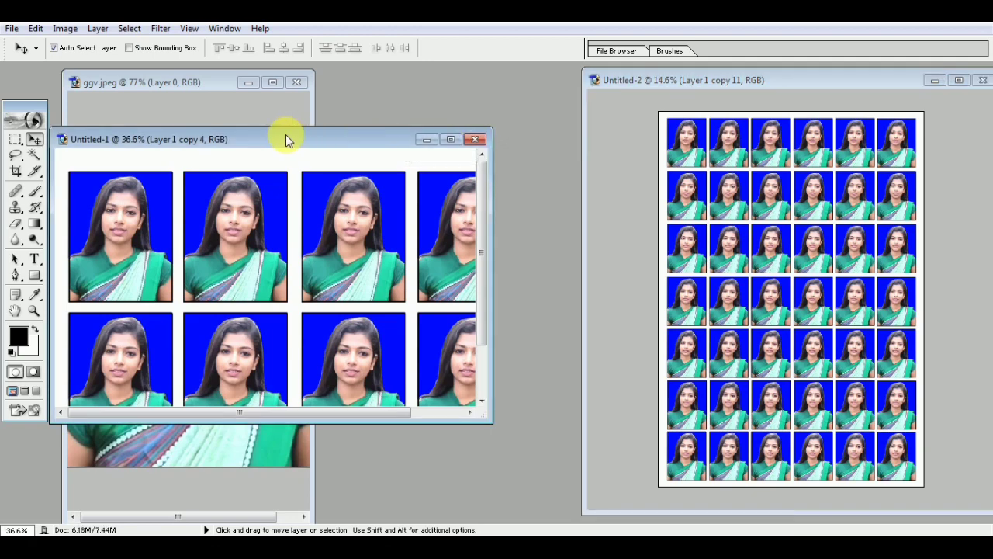
{"action": "left_click_drag", "start_coordinate": [284, 139], "coordinate": [477, 84]}
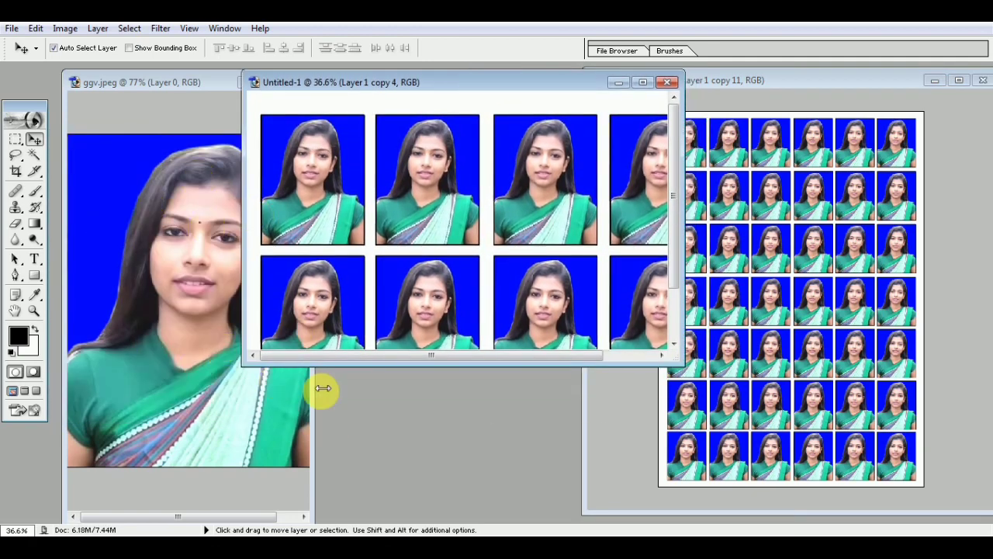
{"action": "mouse_move", "coordinate": [475, 82]}
{"action": "left_mouse_down"}
{"action": "mouse_move", "coordinate": [422, 176]}
{"action": "mouse_move", "coordinate": [447, 141]}
{"action": "left_mouse_up"}
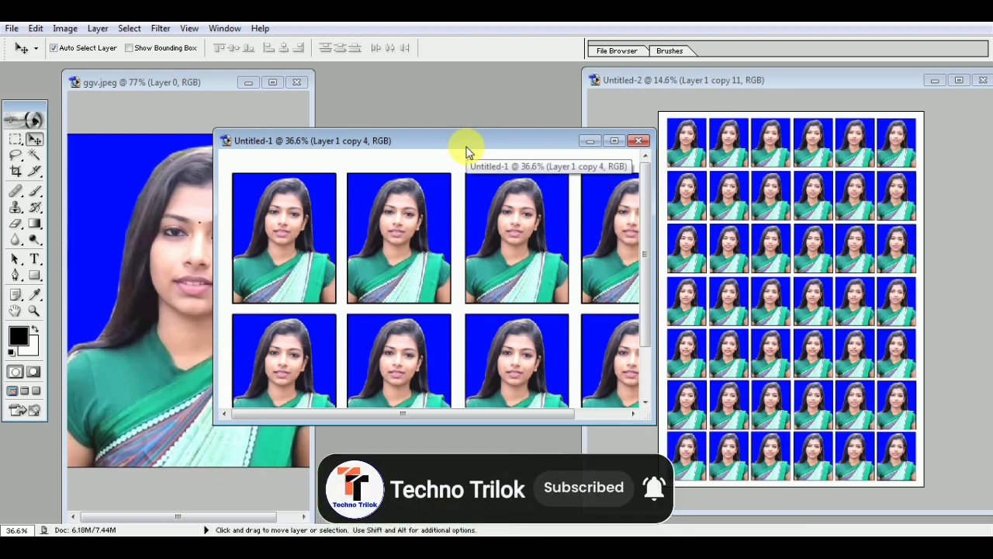
{"action": "left_click_drag", "start_coordinate": [466, 150], "coordinate": [549, 78]}
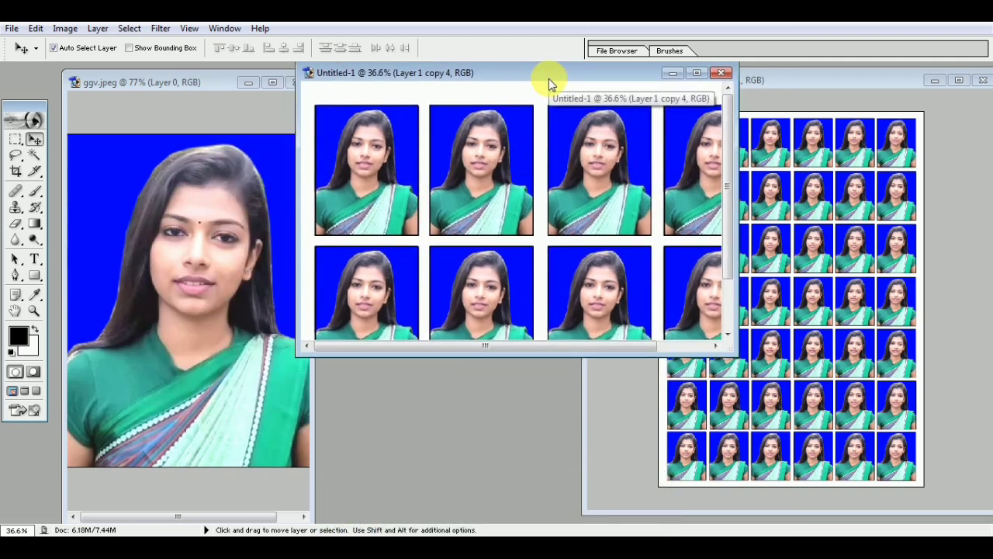
{"action": "mouse_move", "coordinate": [549, 79]}
{"action": "left_mouse_down"}
{"action": "mouse_move", "coordinate": [540, 102]}
{"action": "mouse_move", "coordinate": [549, 78]}
{"action": "left_mouse_up"}
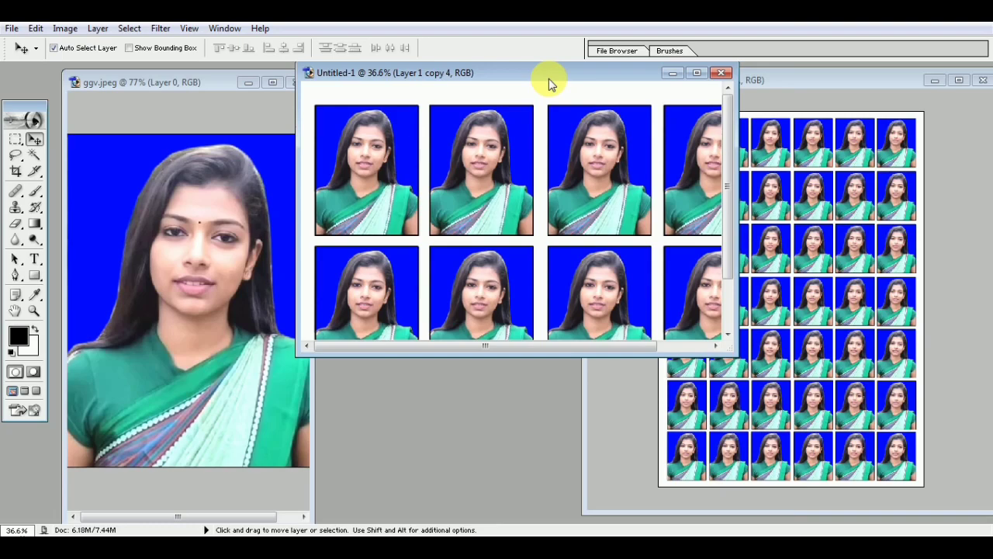